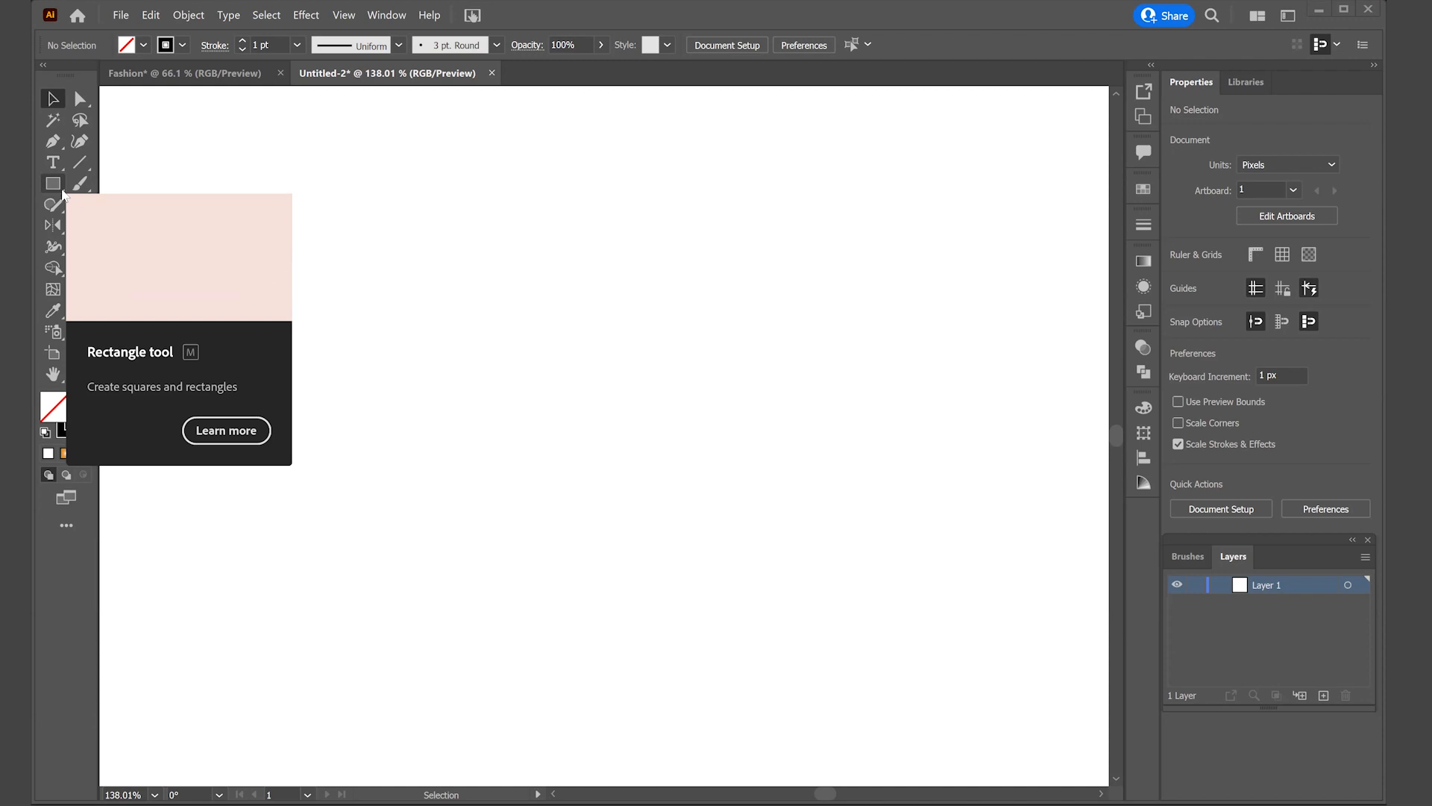
# Detach the shape tools flyout as a floating panel and place it over the upper part of the canvas
pyautogui.click(62, 191)
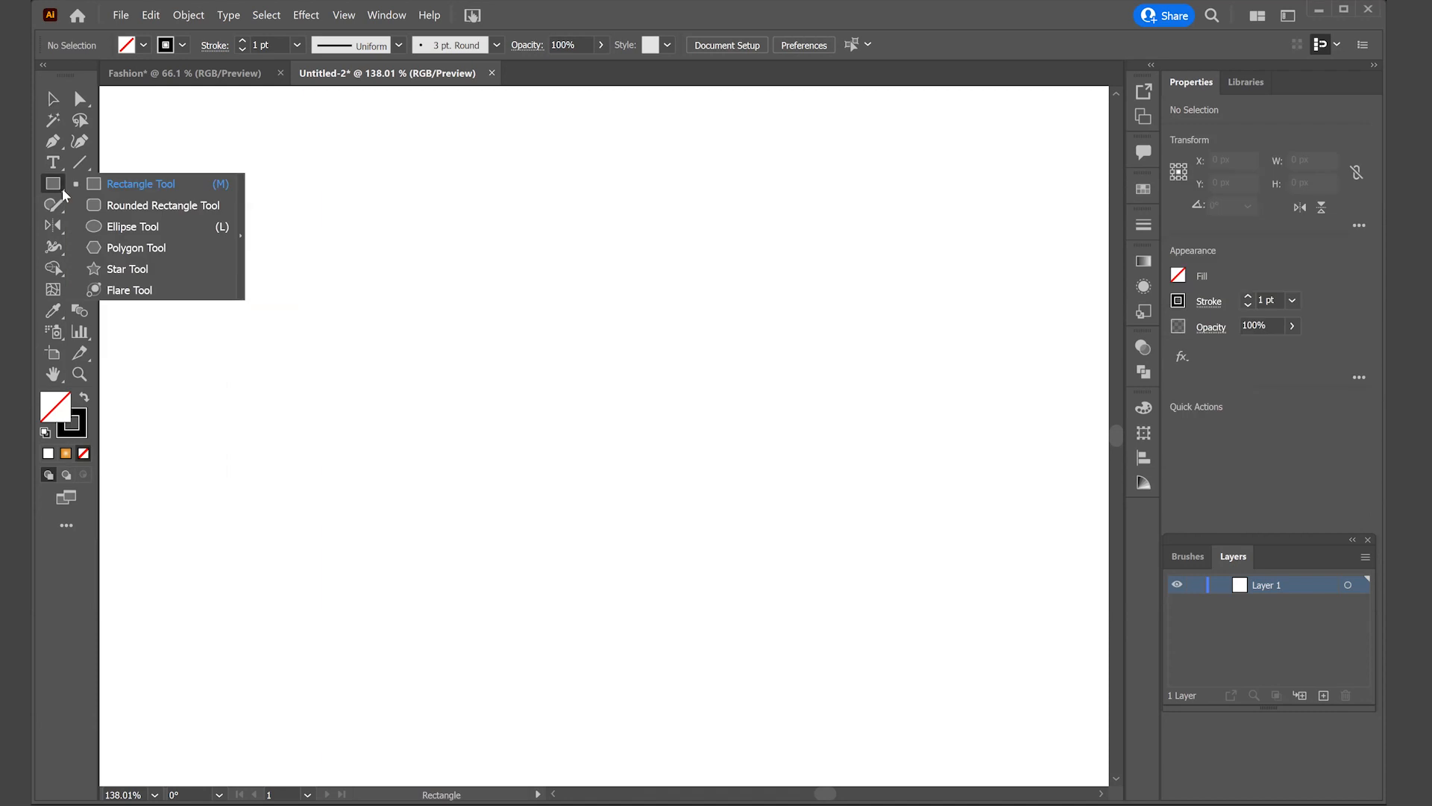
pyautogui.click(240, 237)
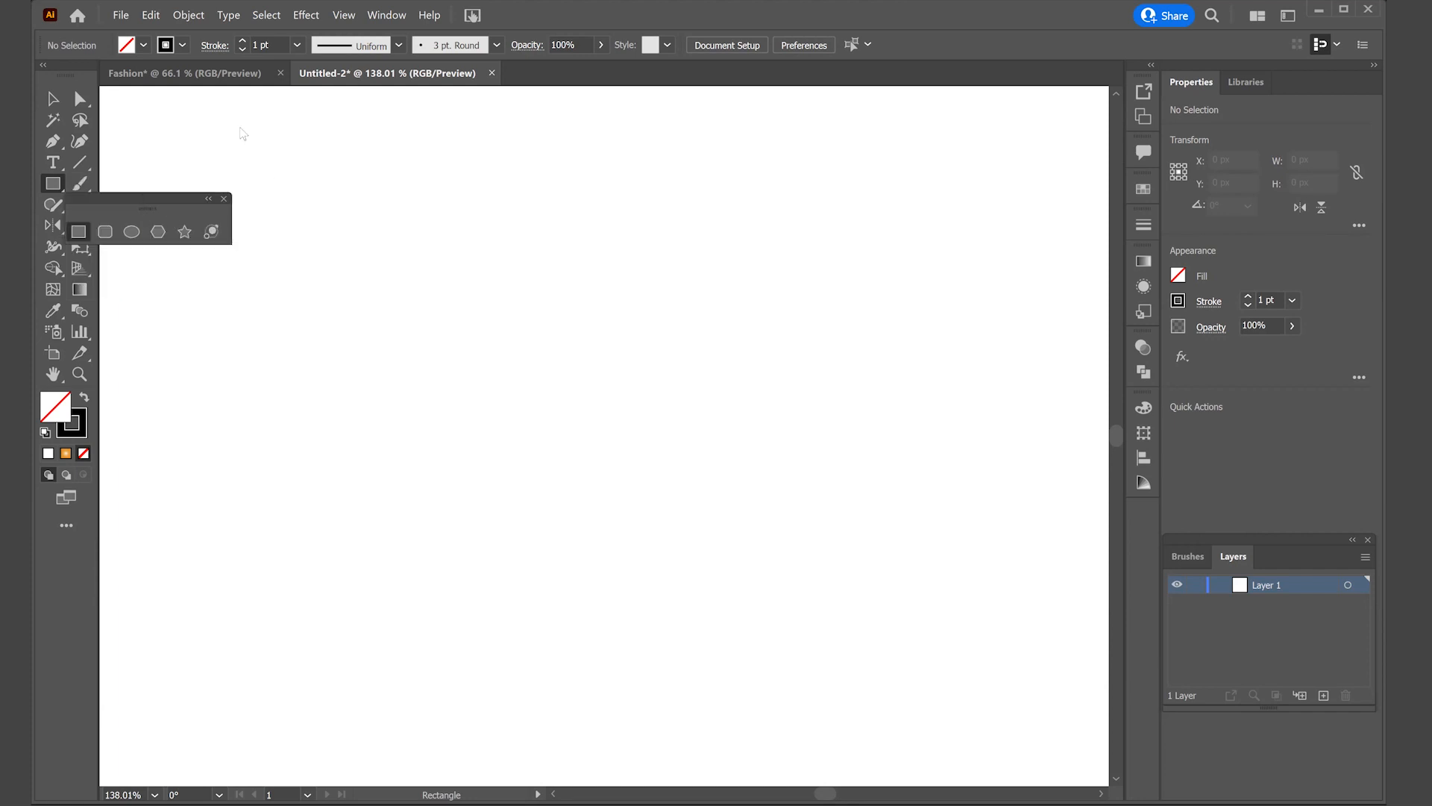
pyautogui.moveTo(149, 200); pyautogui.dragTo(249, 132)
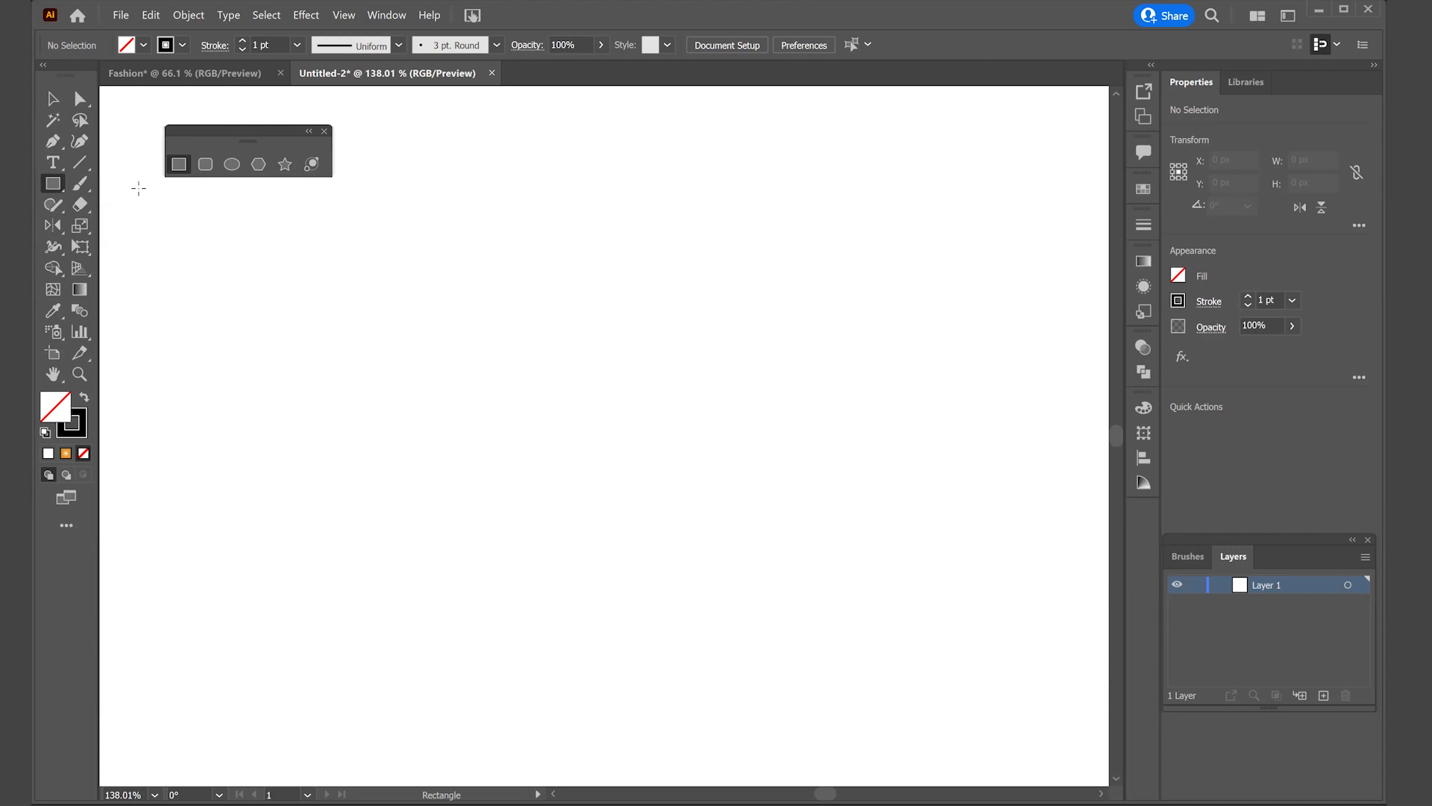
pyautogui.click(52, 98)
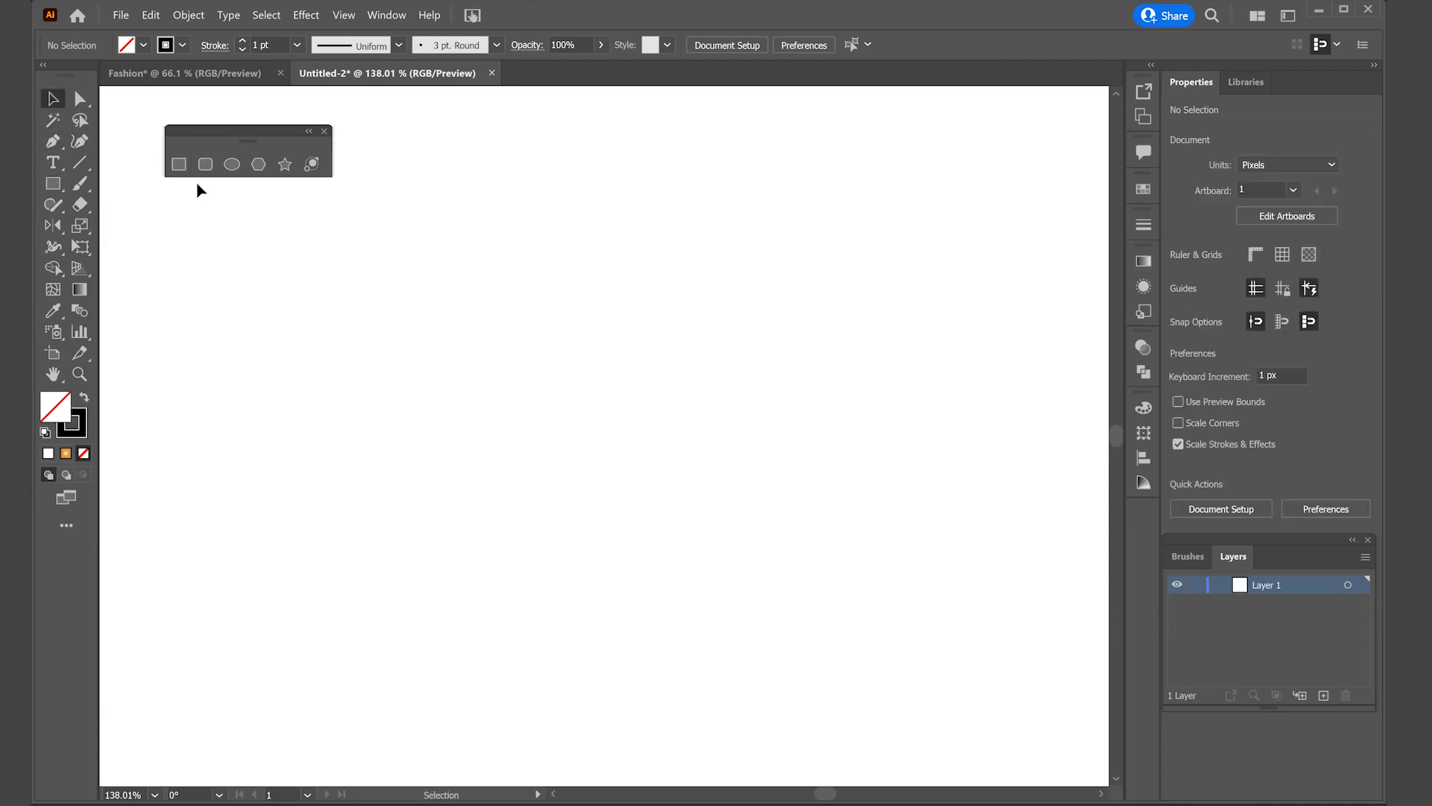
# Draw a square about 81 px wide in the upper part of the canvas with the Rectangle tool
pyautogui.click(180, 165)
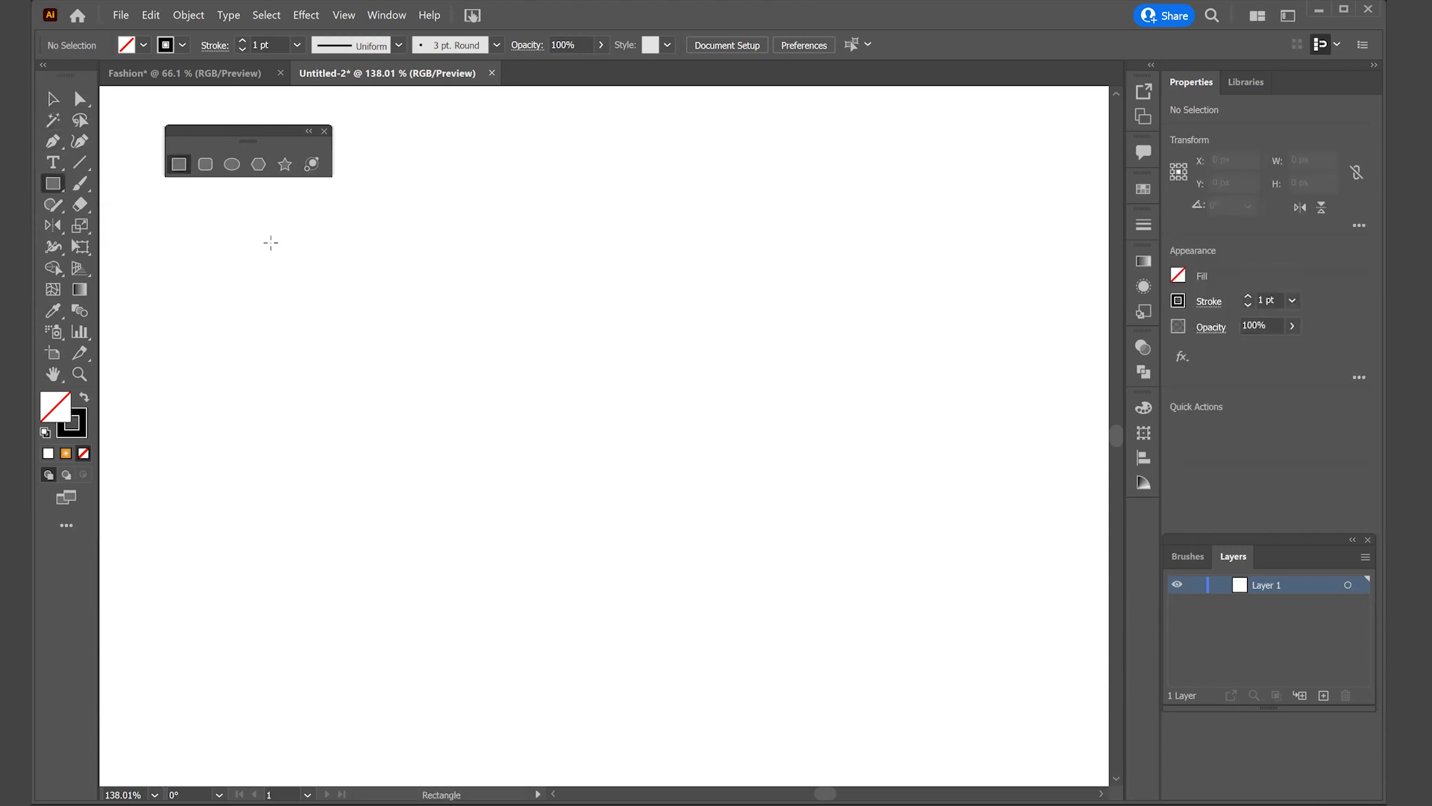
pyautogui.moveTo(268, 237); pyautogui.dragTo(446, 390)
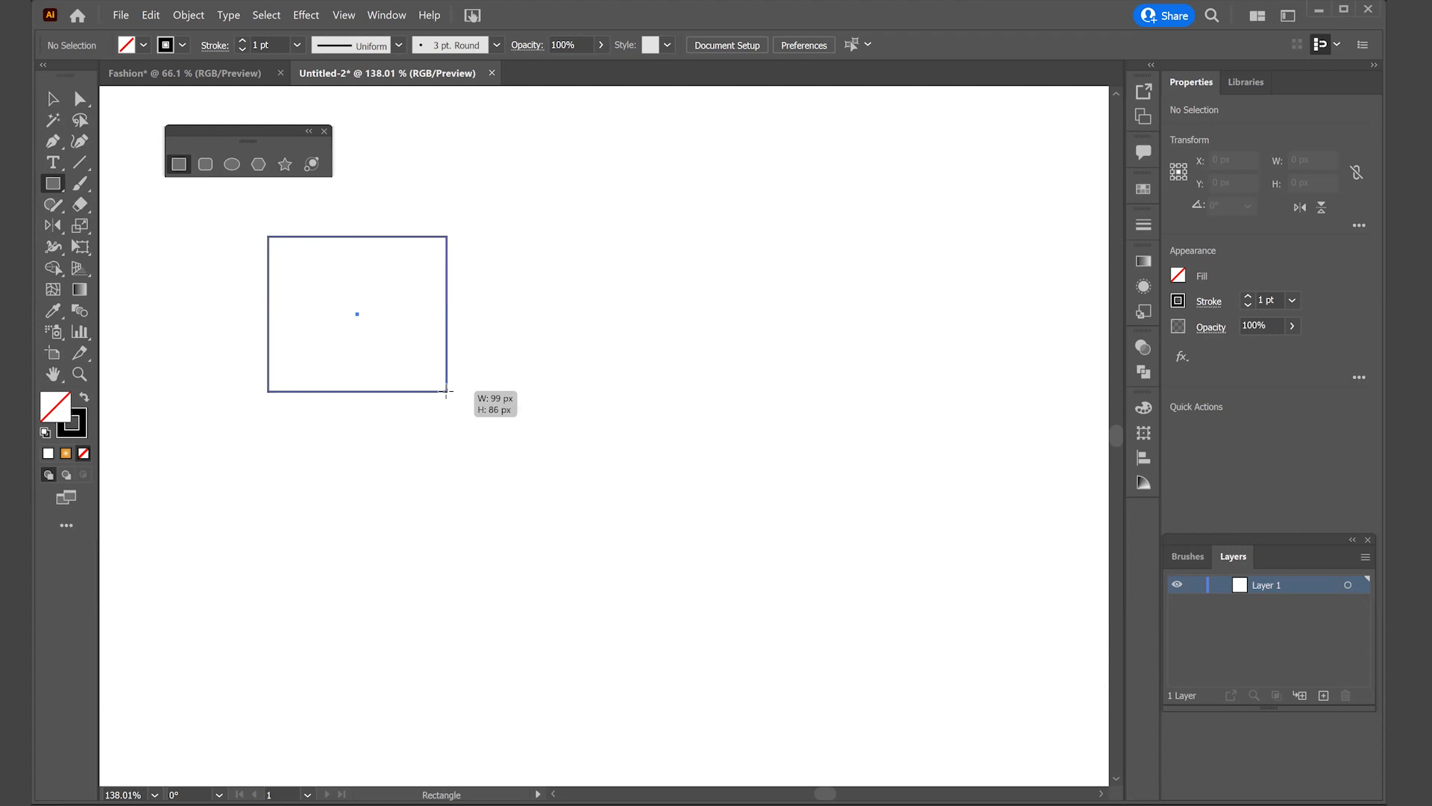
pyautogui.moveTo(446, 390); pyautogui.dragTo(379, 338)
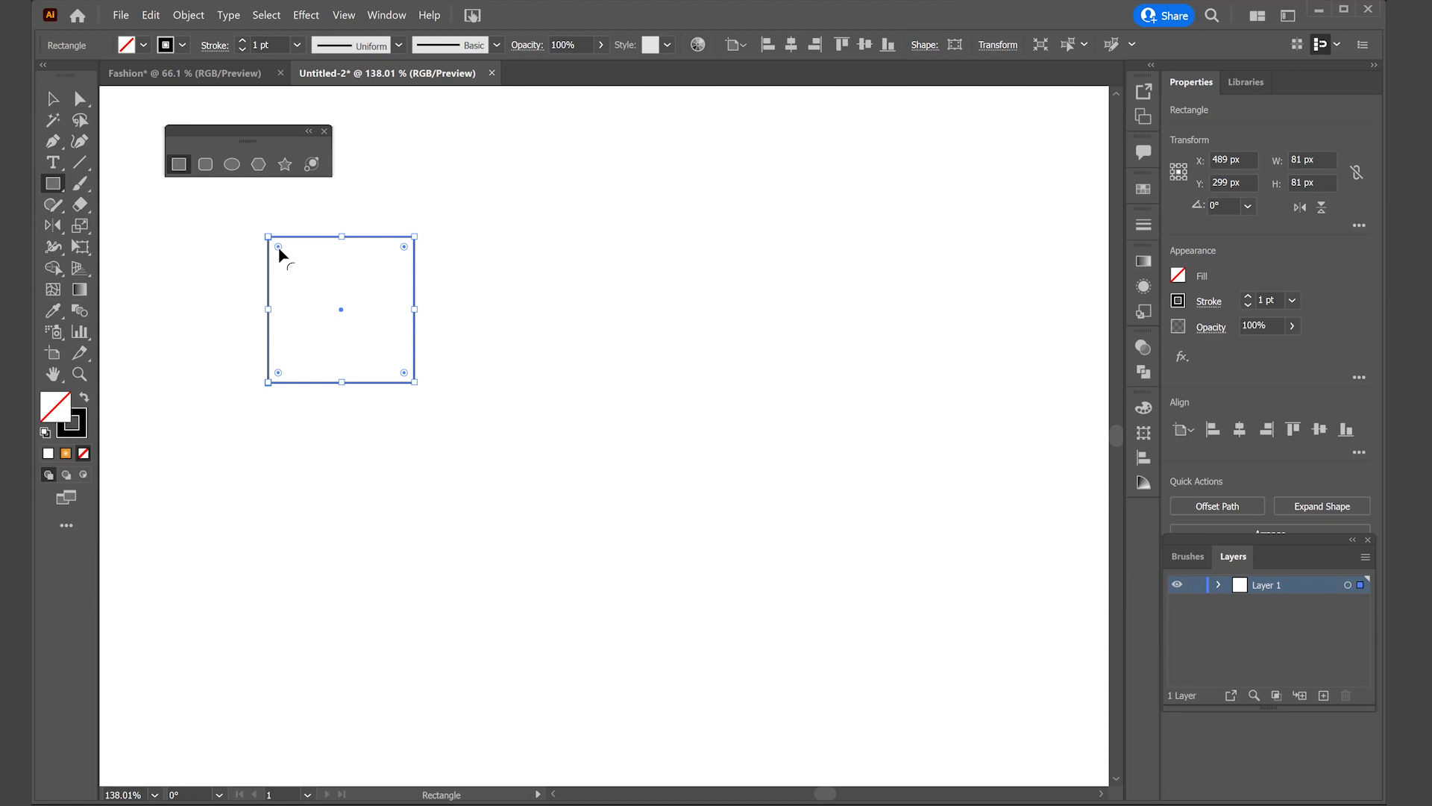
# Round only the rectangle's upper-left corner to a radius of about 79 px, then deselect it
pyautogui.moveTo(279, 249)
pyautogui.mouseDown()
pyautogui.moveTo(298, 272)
pyautogui.moveTo(285, 252)
pyautogui.mouseUp()
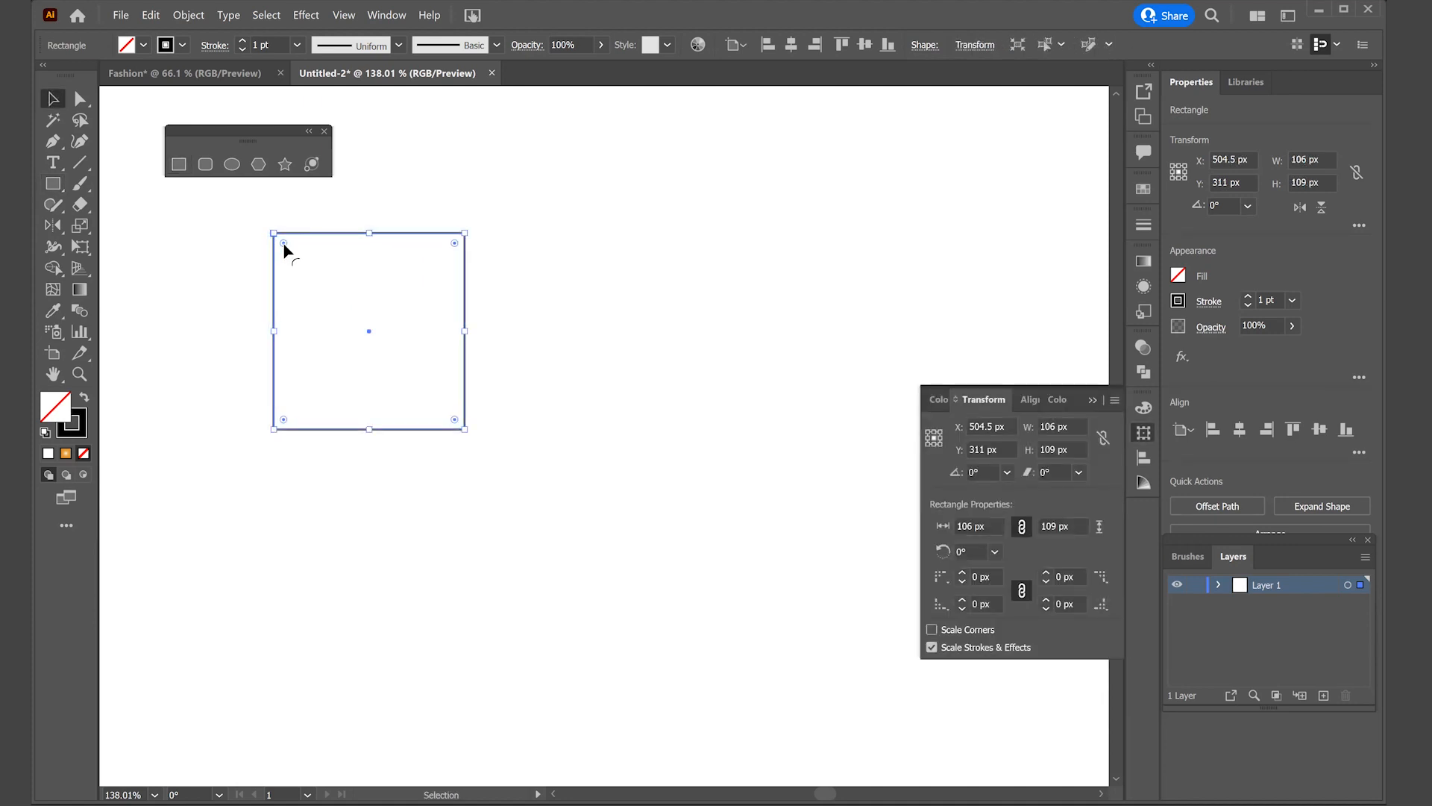
pyautogui.moveTo(284, 243); pyautogui.dragTo(410, 386)
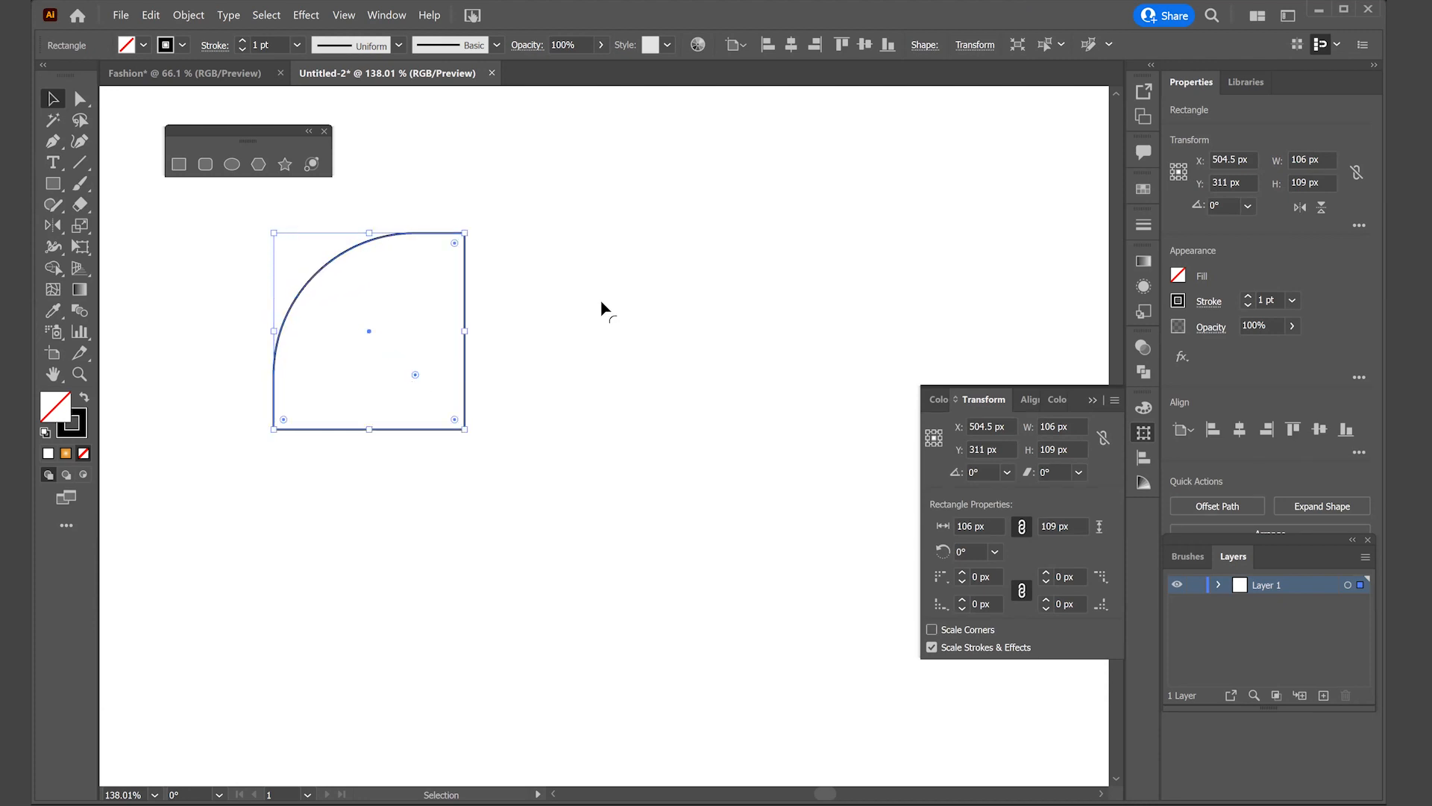
pyautogui.click(540, 236)
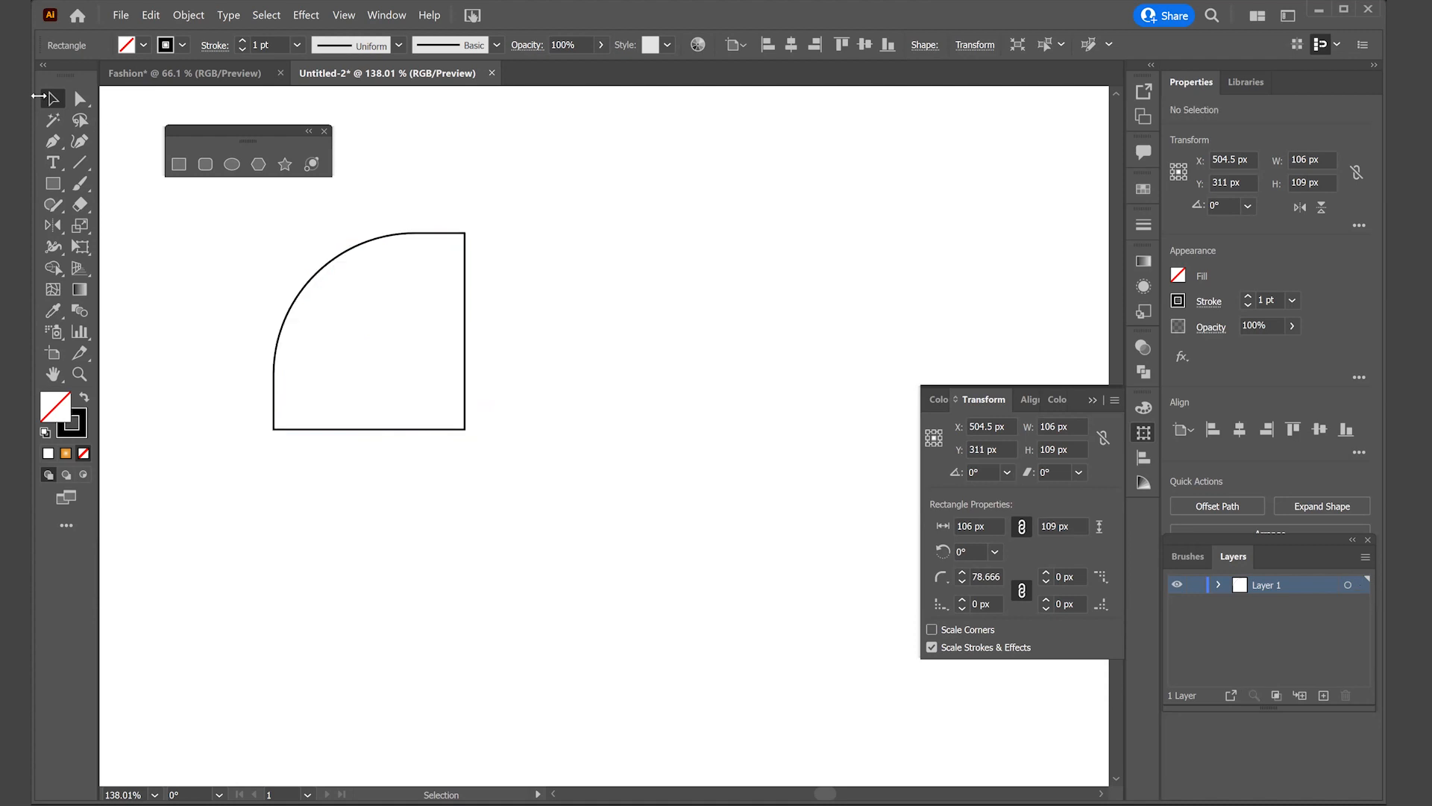
# Fill the rectangle with the rounded corner with orange and deselect it
pyautogui.click(144, 46)
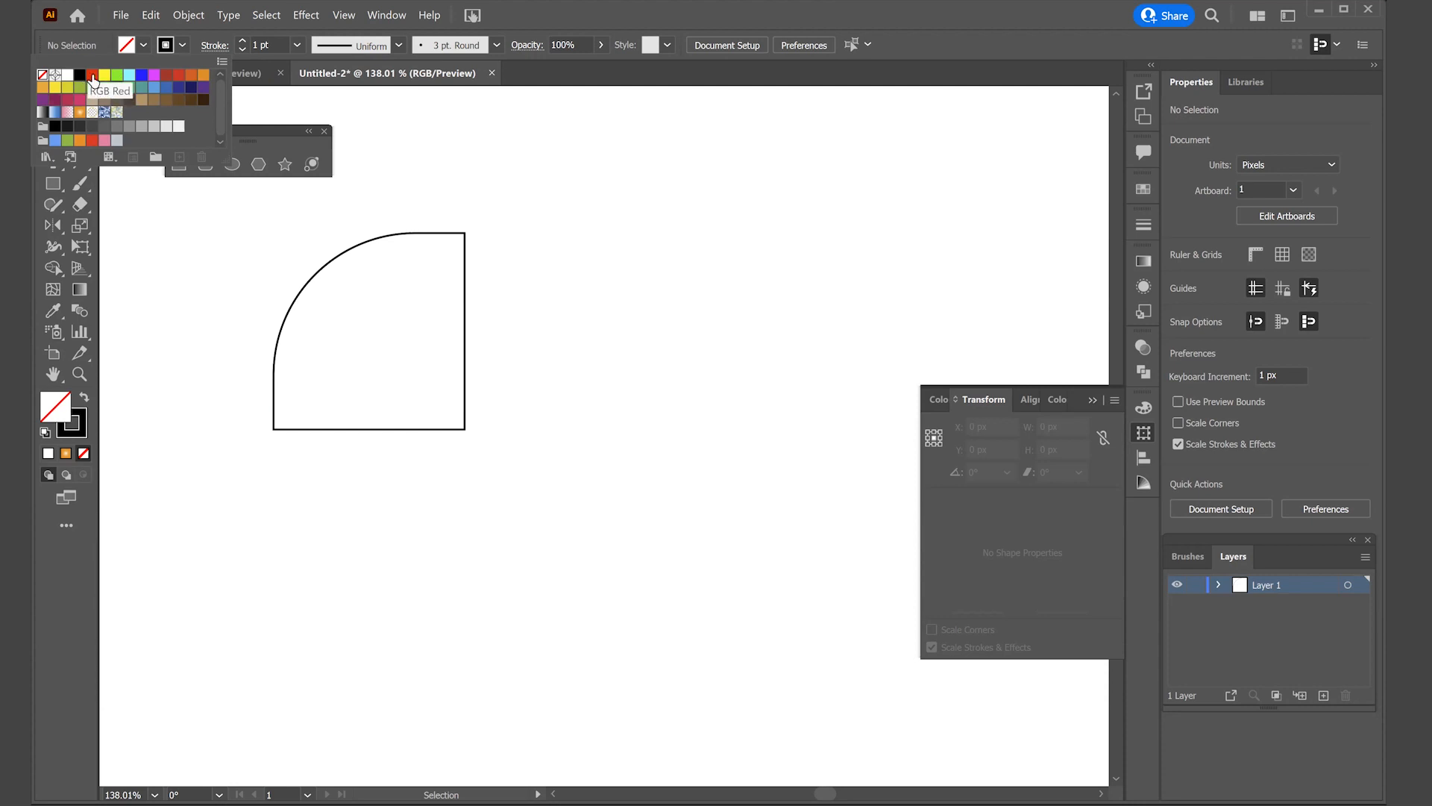
pyautogui.click(43, 87)
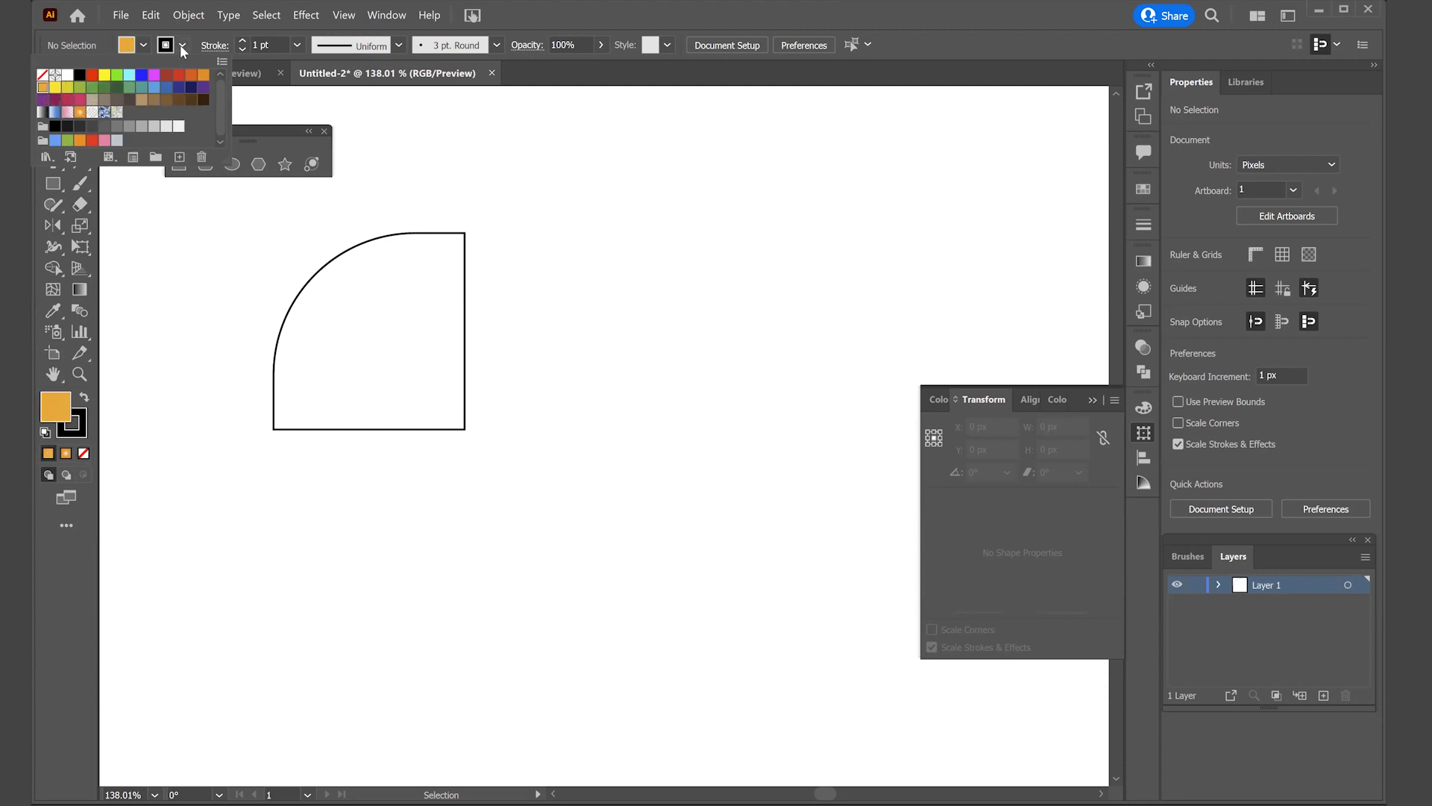
pyautogui.click(223, 172)
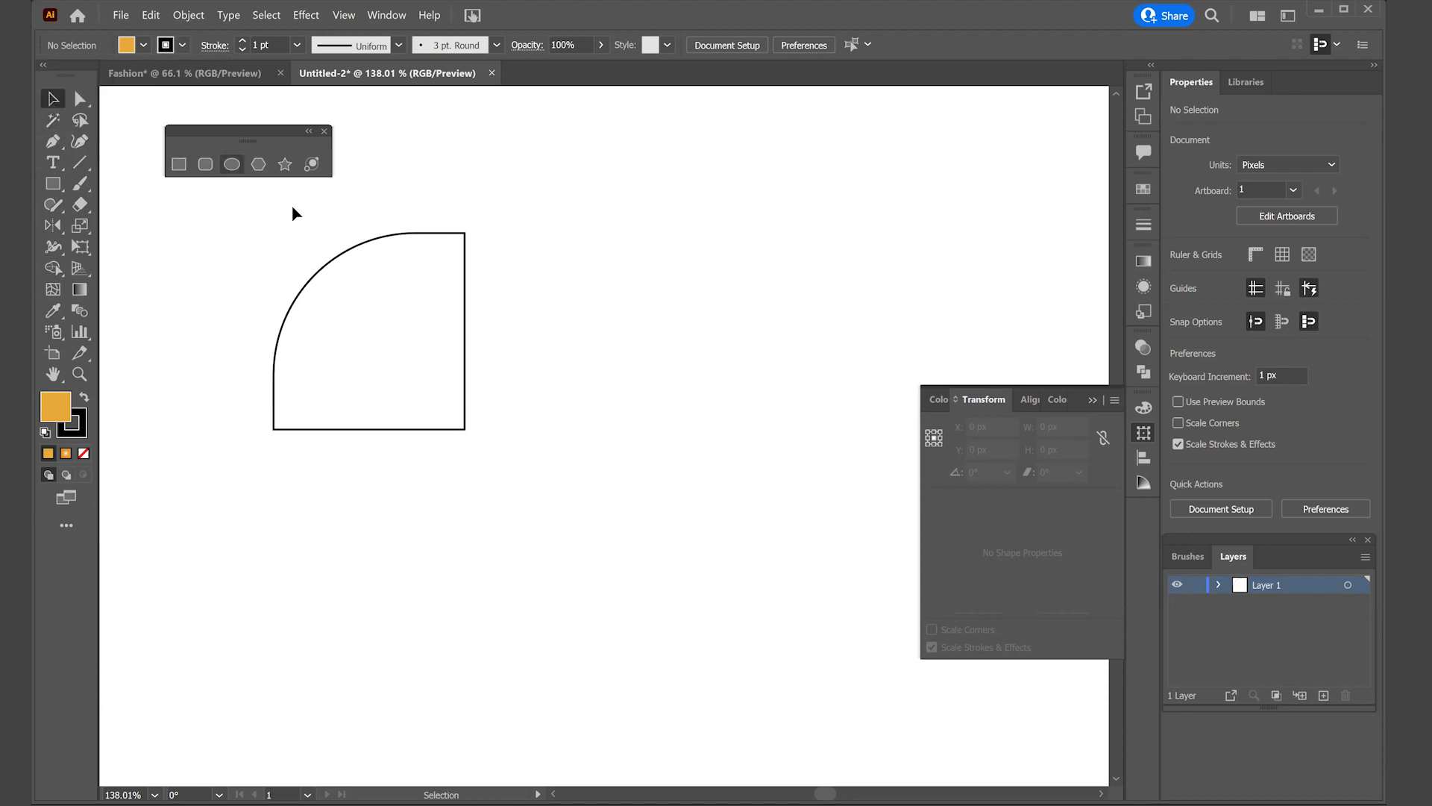
pyautogui.moveTo(233, 208); pyautogui.dragTo(556, 472)
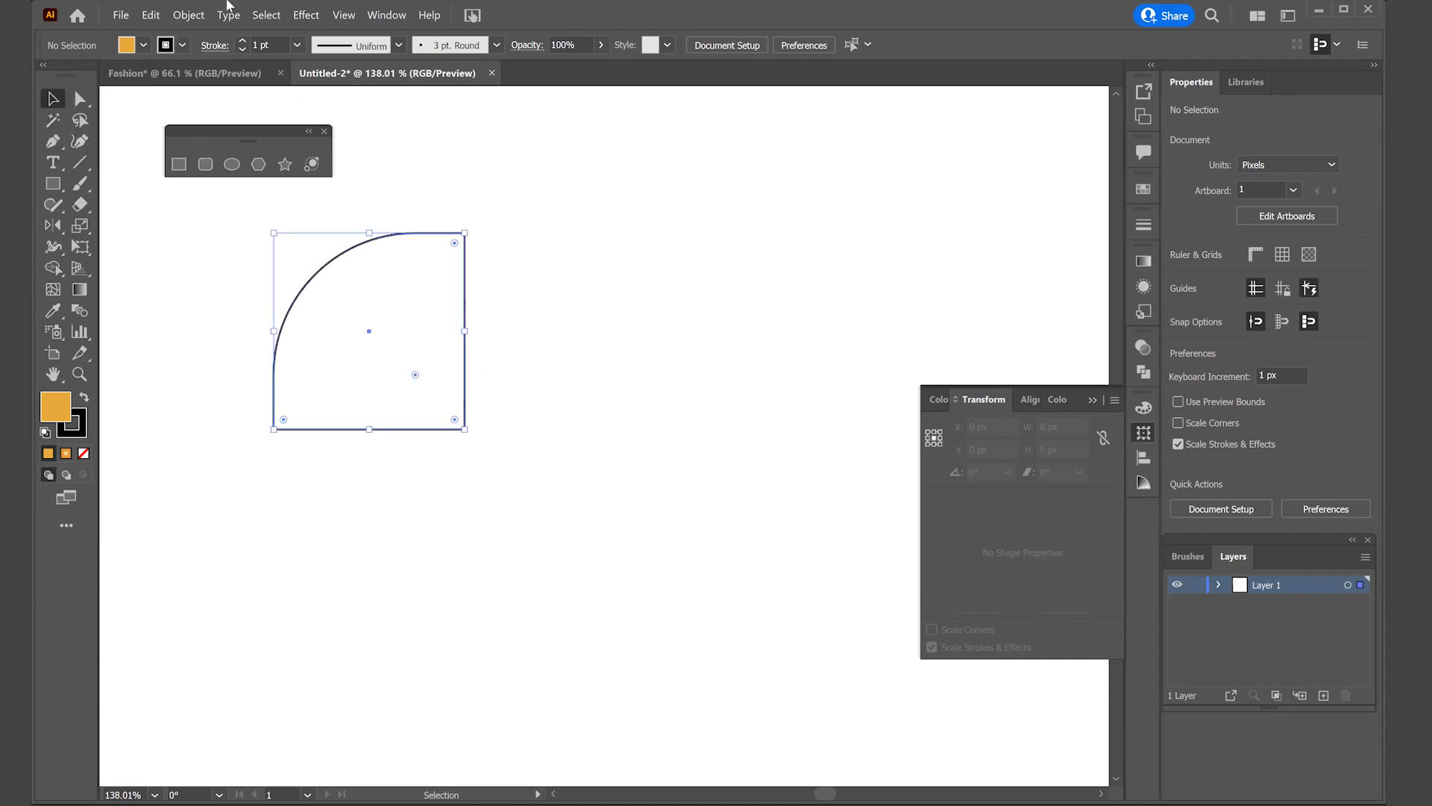
pyautogui.click(143, 46)
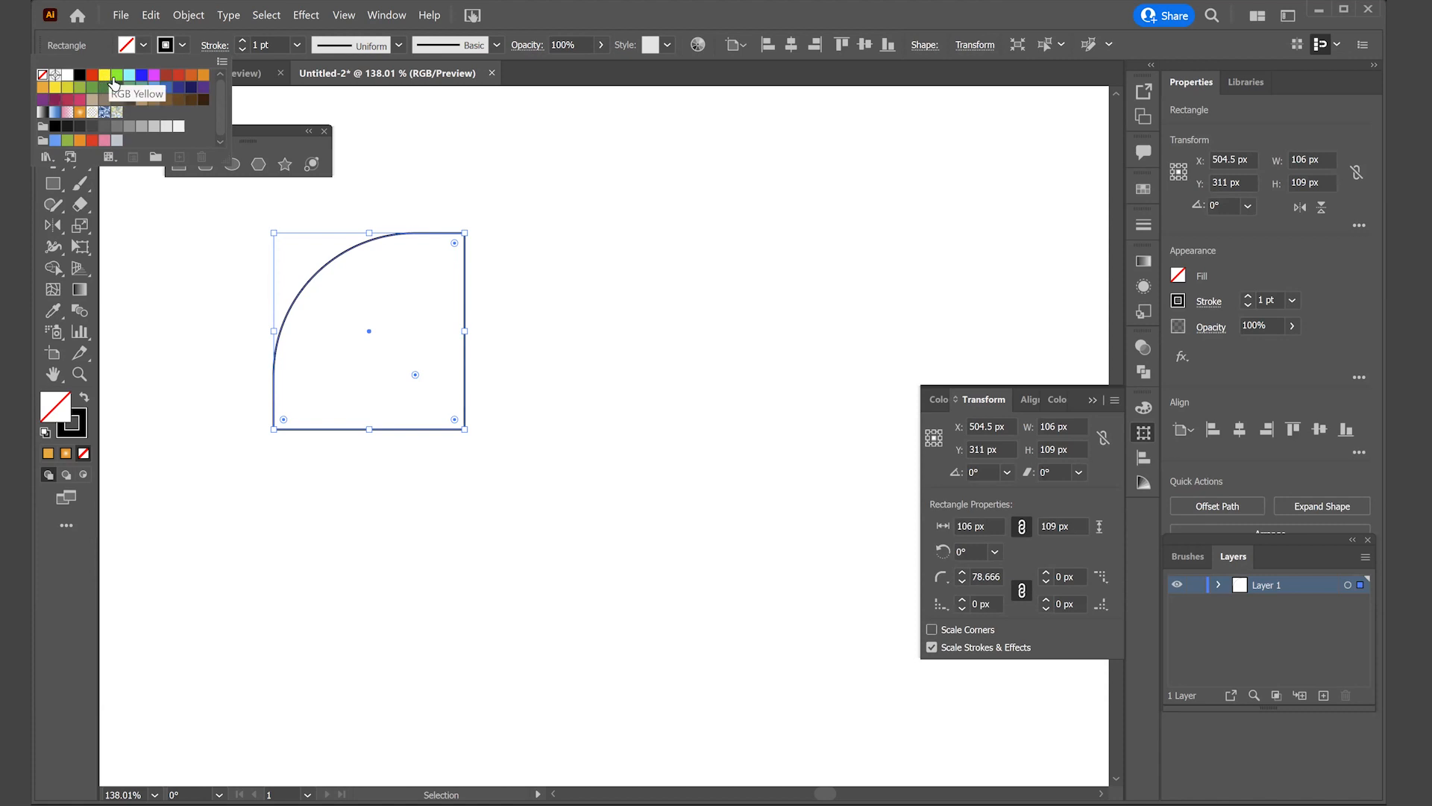
pyautogui.click(79, 141)
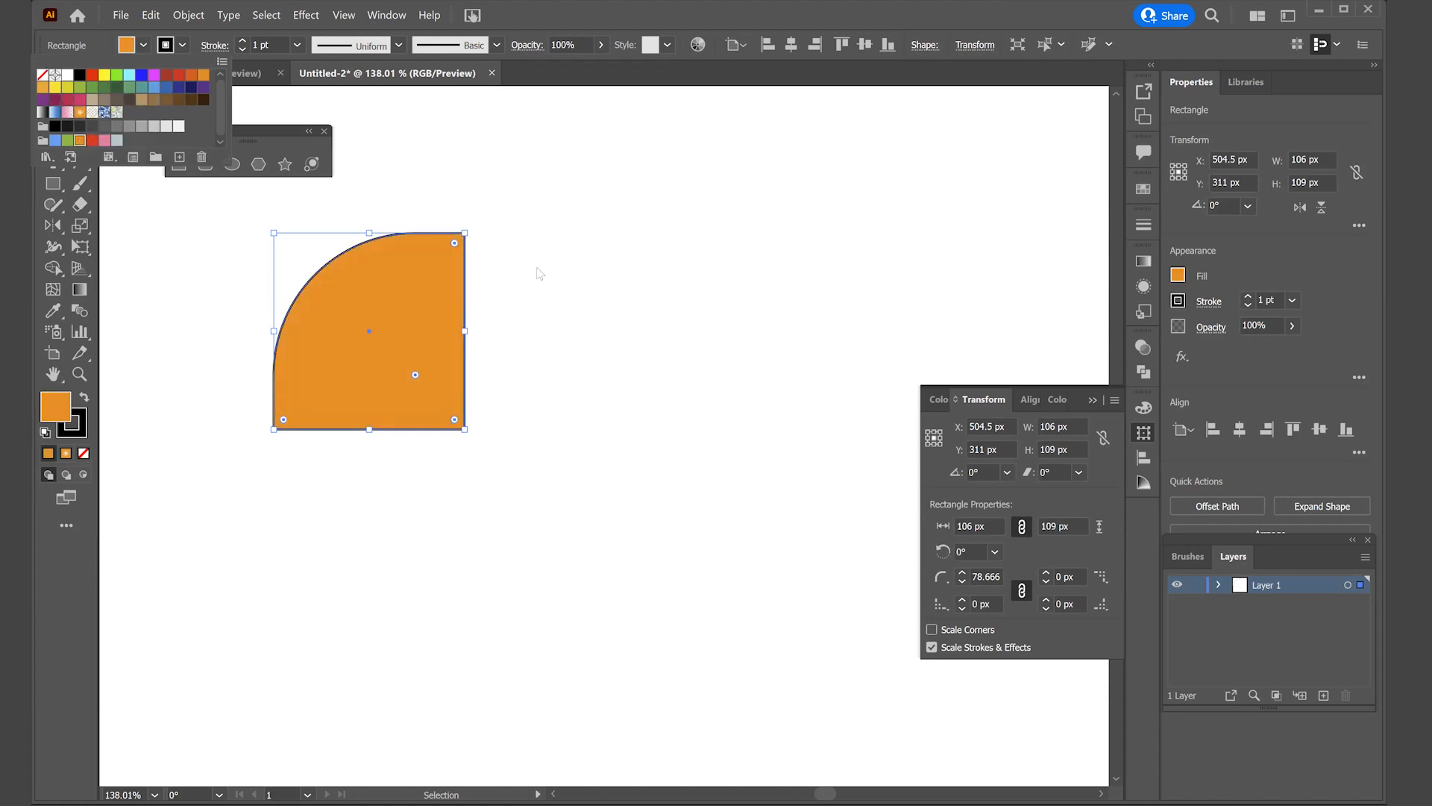
pyautogui.click(528, 208)
pyautogui.click(527, 208)
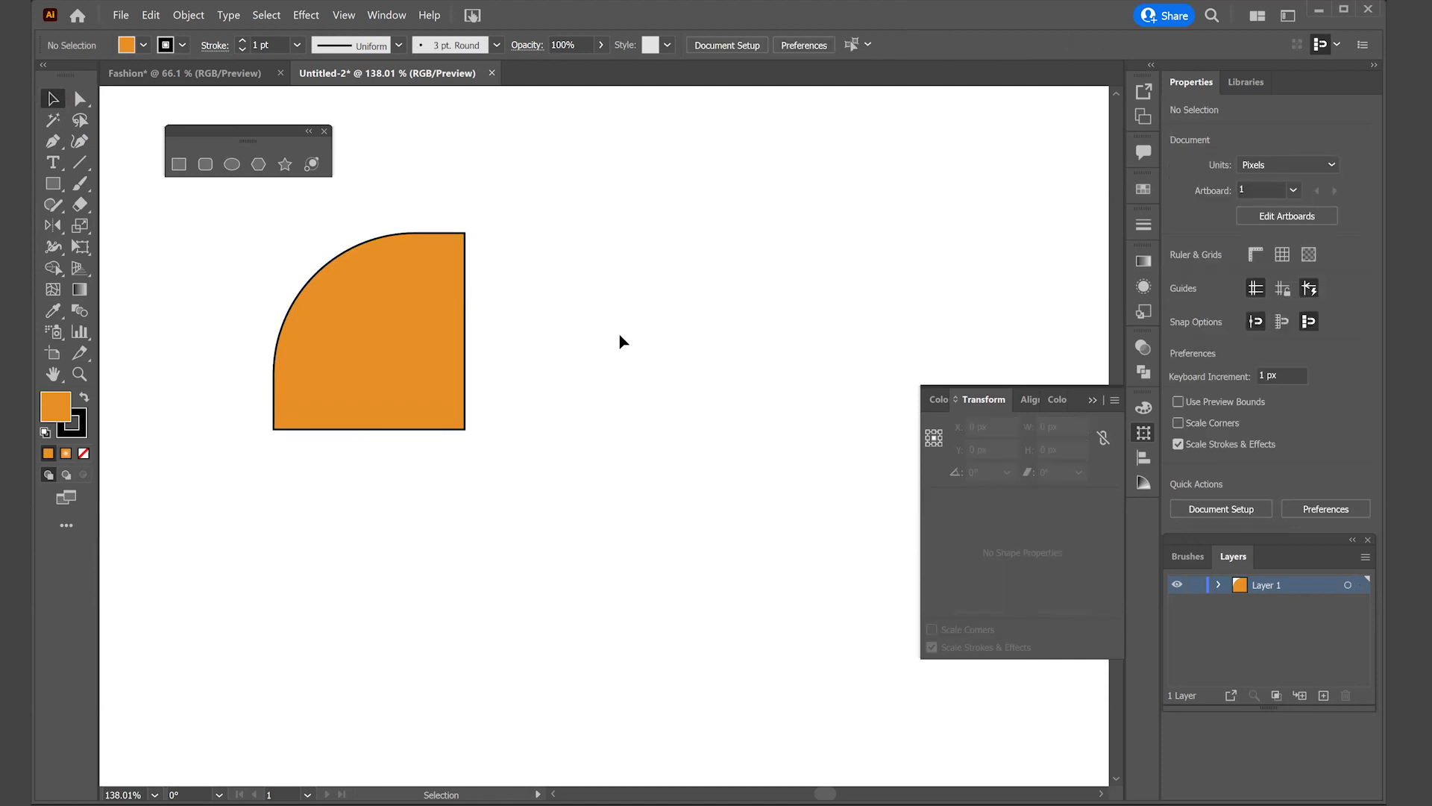
# Draw a circle about 117 px in diameter beside the rounded-corner shape with the Ellipse tool
pyautogui.click(232, 165)
pyautogui.moveTo(560, 195); pyautogui.dragTo(770, 401)
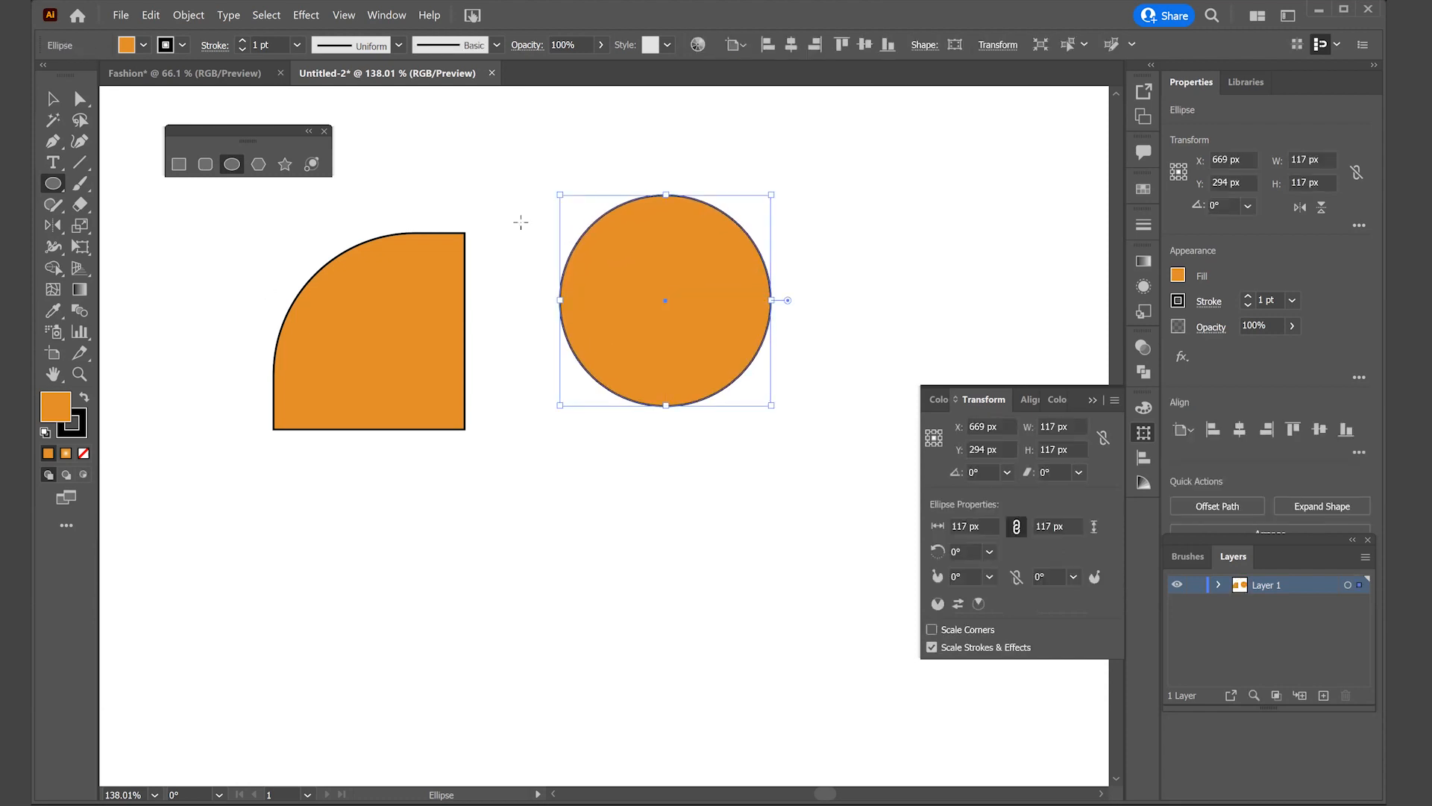
# Draw a polygon below the circle, varying its side count and ending with four sides, about 89 px wide
pyautogui.click(257, 166)
pyautogui.moveTo(518, 488); pyautogui.dragTo(597, 565)
pyautogui.press('Up')
pyautogui.press('Up')
pyautogui.press('Up')
pyautogui.press('Up')
pyautogui.press('Up')
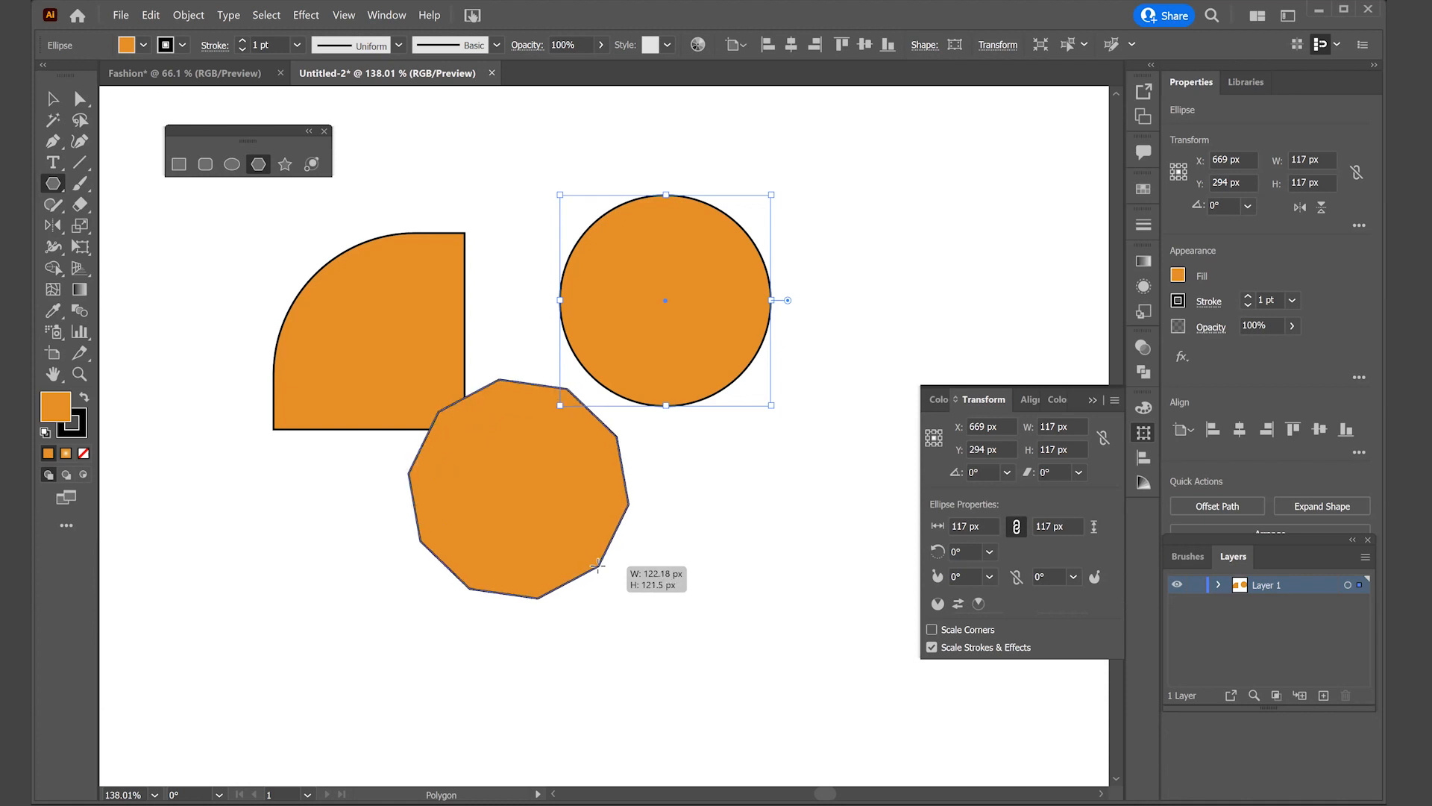
pyautogui.press('Down')
pyautogui.moveTo(597, 565); pyautogui.dragTo(598, 565)
pyautogui.press('Down')
pyautogui.press('Down')
pyautogui.press('Down')
pyautogui.press('Down')
pyautogui.press('Down')
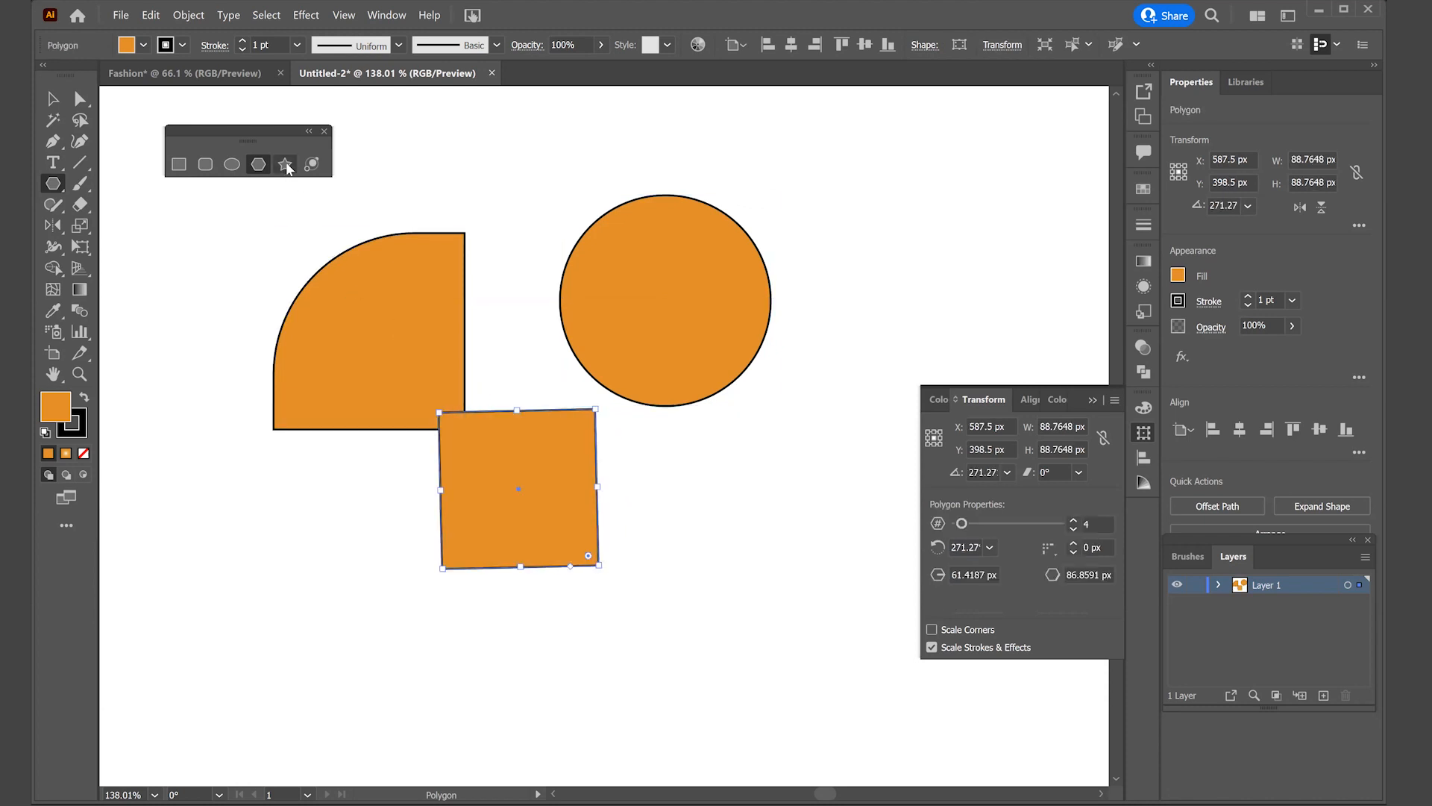
# Draw a star below the rounded-corner shape, varying its points and ending with eight, about 74 px wide
pyautogui.click(285, 165)
pyautogui.moveTo(201, 505); pyautogui.dragTo(305, 607)
pyautogui.press('Up')
pyautogui.press('Up')
pyautogui.press('Up')
pyautogui.press('Up')
pyautogui.press('Up')
pyautogui.press('Up')
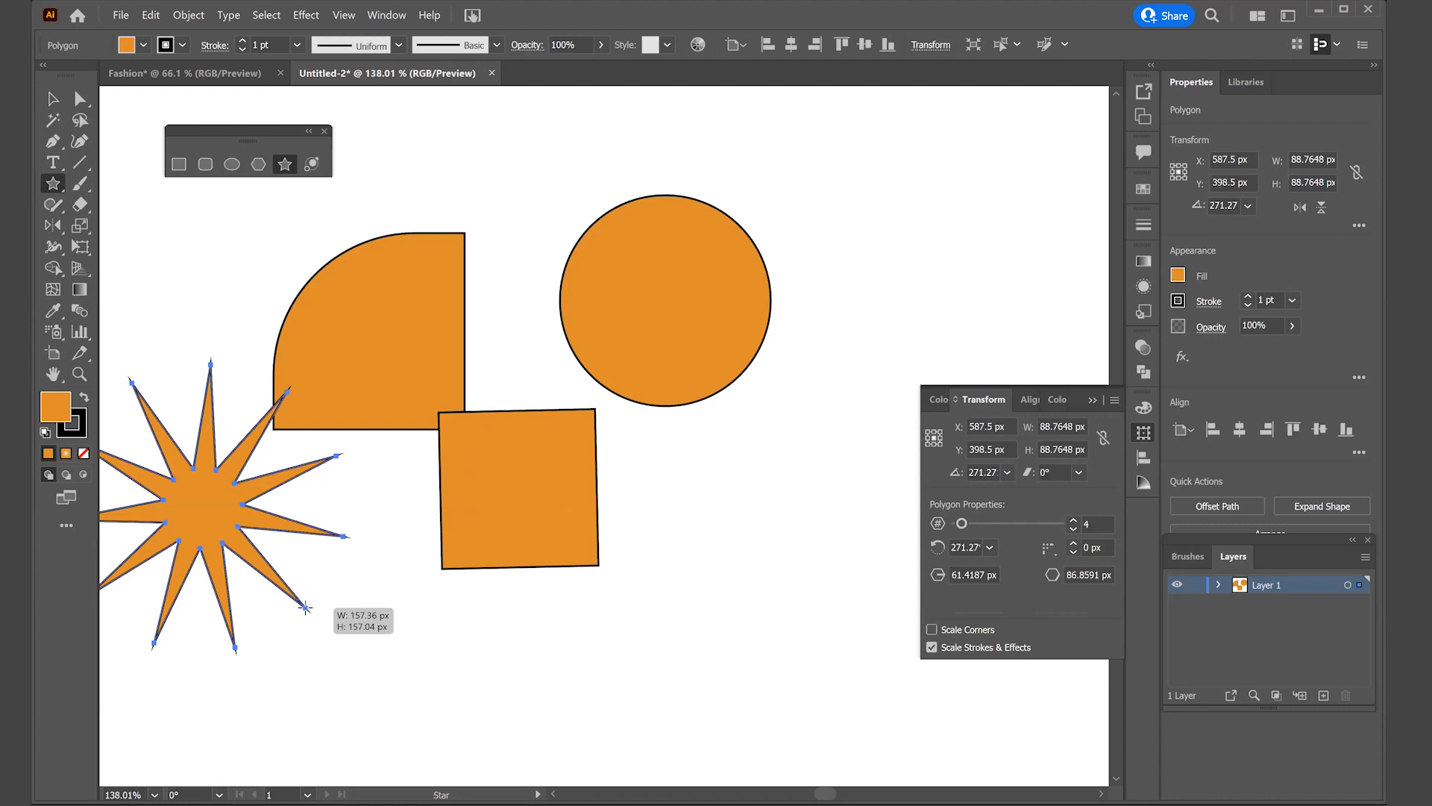
pyautogui.press('Down')
pyautogui.press('Down')
pyautogui.press('Down')
pyautogui.moveTo(305, 606); pyautogui.dragTo(242, 565)
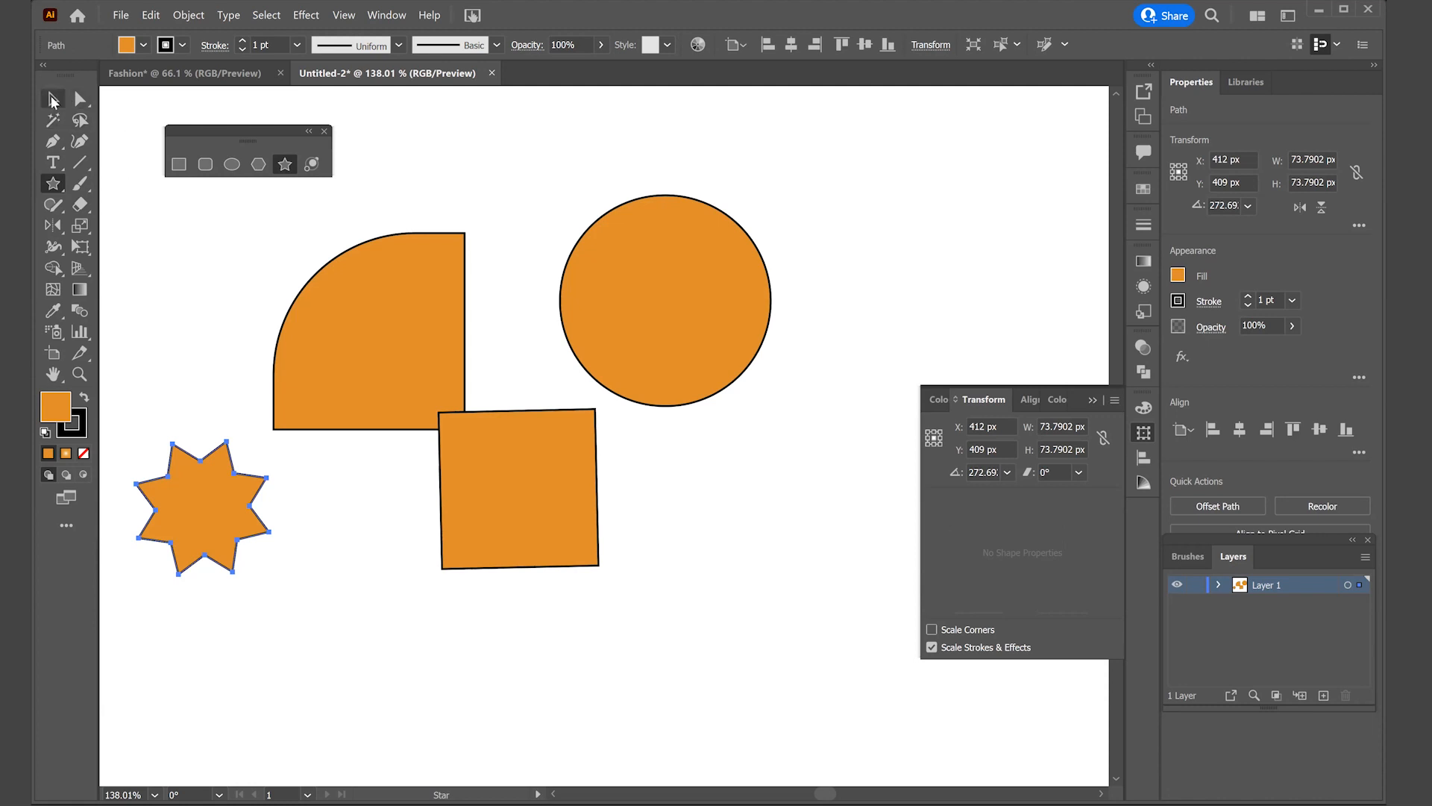
pyautogui.click(52, 100)
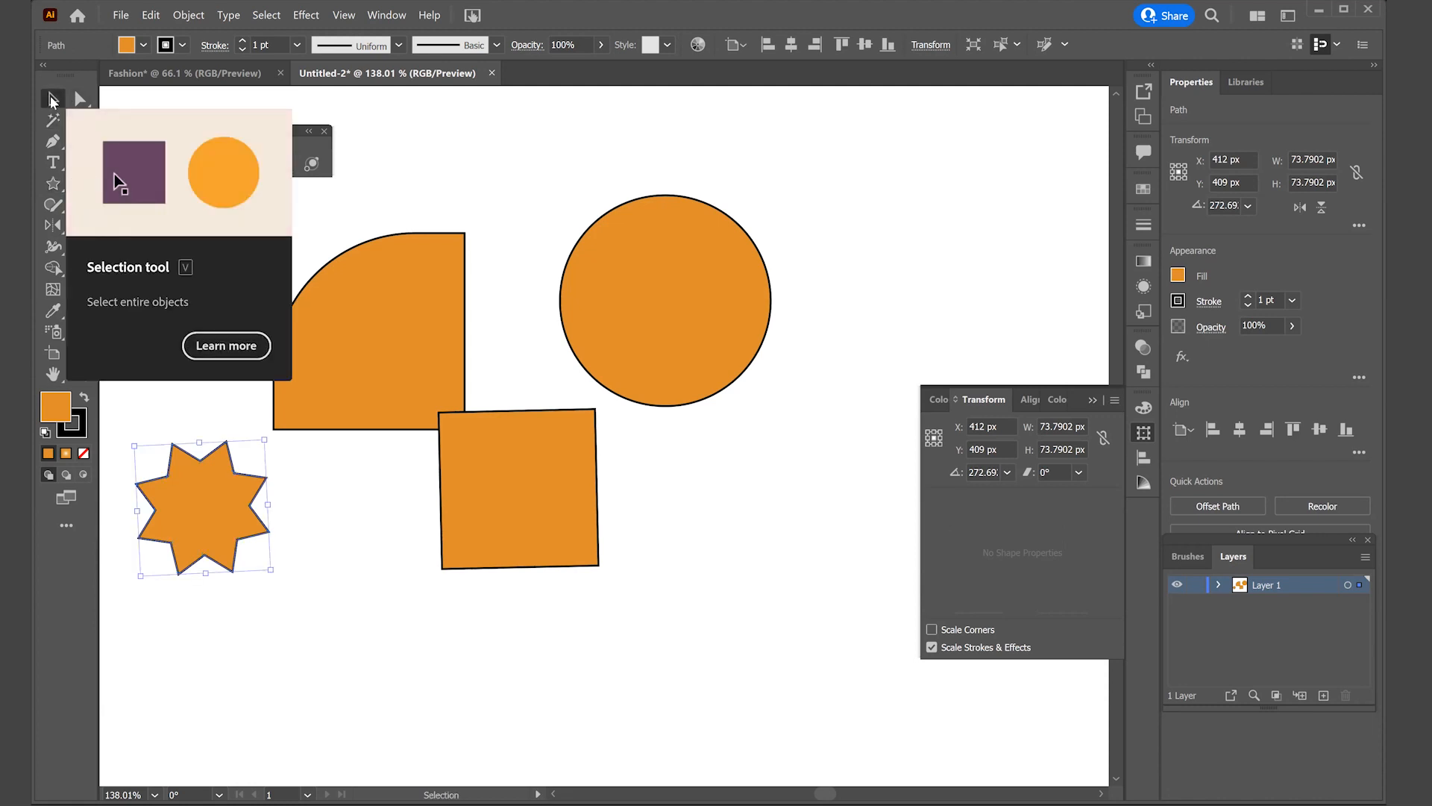
# Sketch a triangle, a circle and a rectangle around the existing shapes with the Shaper tool
pyautogui.click(52, 205)
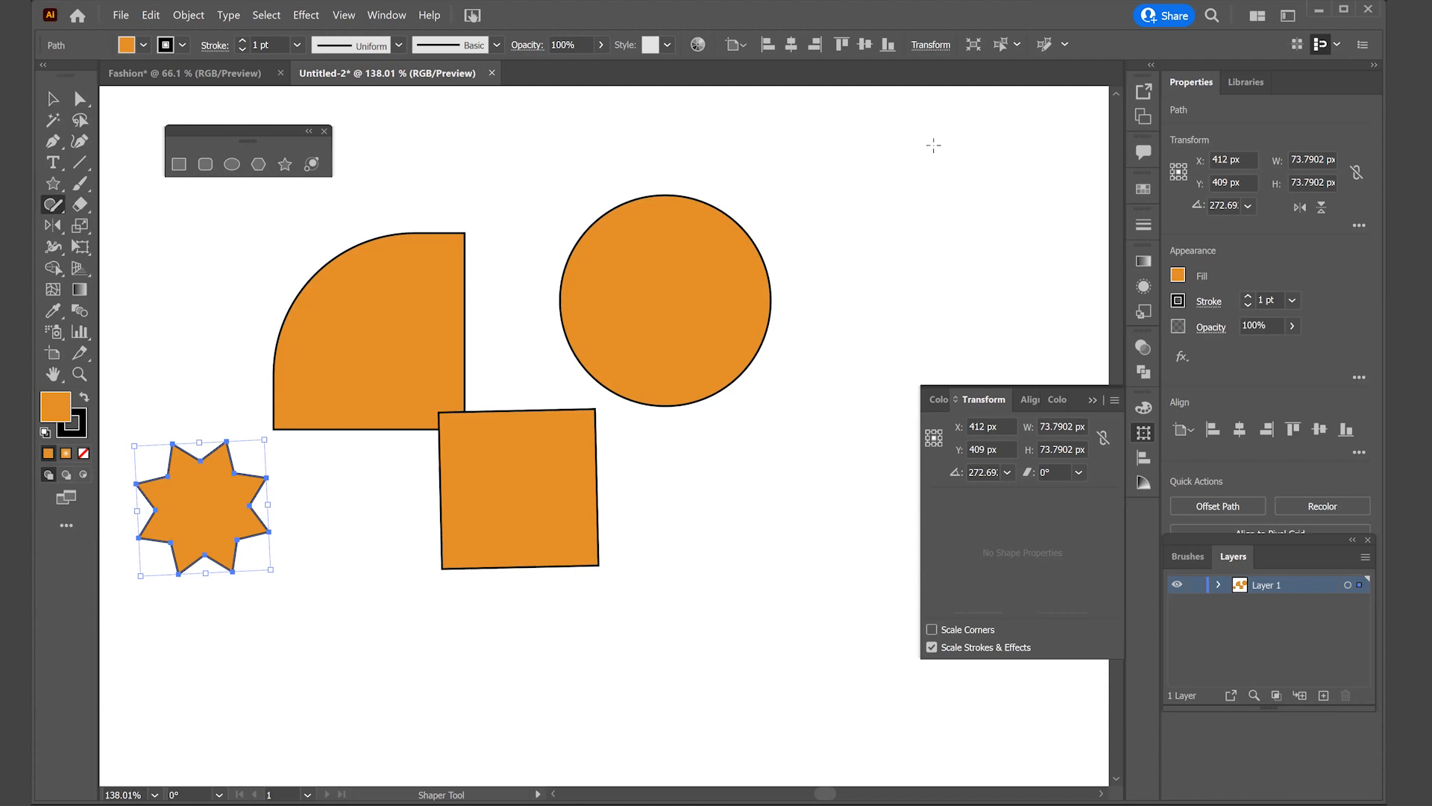
pyautogui.moveTo(933, 143)
pyautogui.mouseDown()
pyautogui.moveTo(850, 261)
pyautogui.moveTo(998, 261)
pyautogui.moveTo(1030, 236)
pyautogui.moveTo(938, 144)
pyautogui.mouseUp()
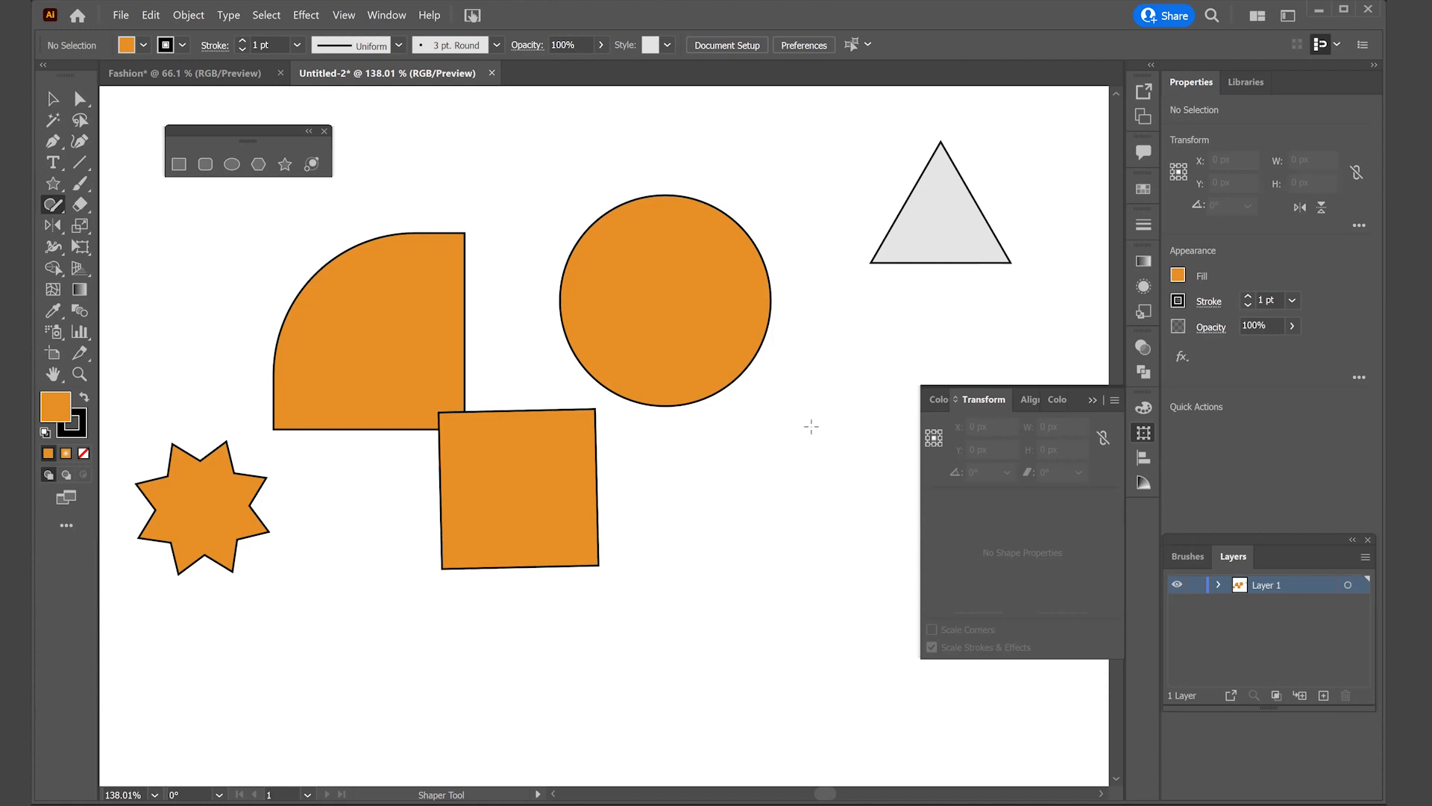
pyautogui.moveTo(829, 419)
pyautogui.mouseDown()
pyautogui.moveTo(783, 430)
pyautogui.moveTo(767, 489)
pyautogui.moveTo(816, 542)
pyautogui.moveTo(873, 527)
pyautogui.moveTo(886, 481)
pyautogui.moveTo(814, 421)
pyautogui.mouseUp()
pyautogui.moveTo(674, 593)
pyautogui.mouseDown()
pyautogui.moveTo(821, 664)
pyautogui.moveTo(873, 635)
pyautogui.moveTo(888, 576)
pyautogui.moveTo(681, 570)
pyautogui.moveTo(674, 594)
pyautogui.mouseUp()
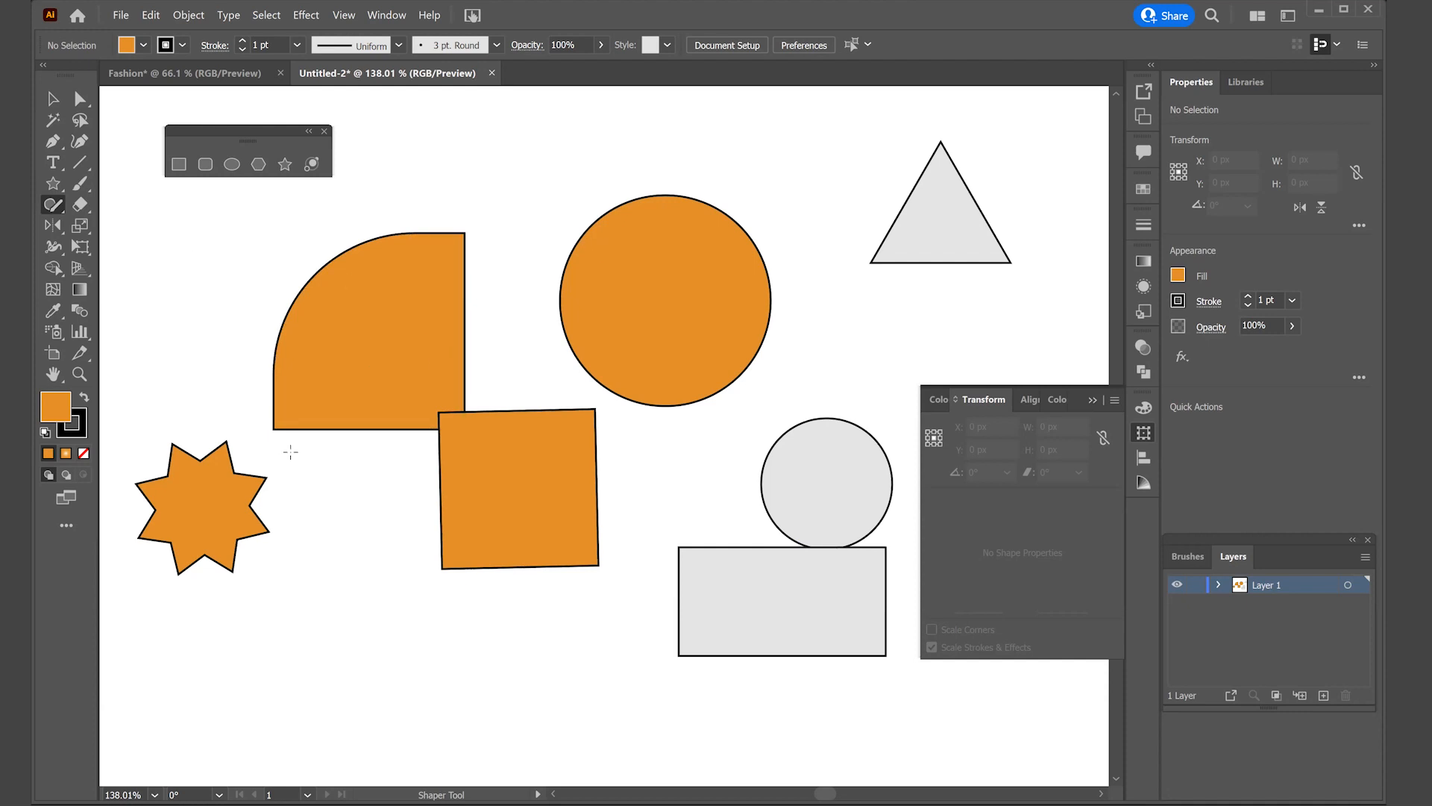
# Select all the shapes on the canvas and delete them
pyautogui.click(54, 100)
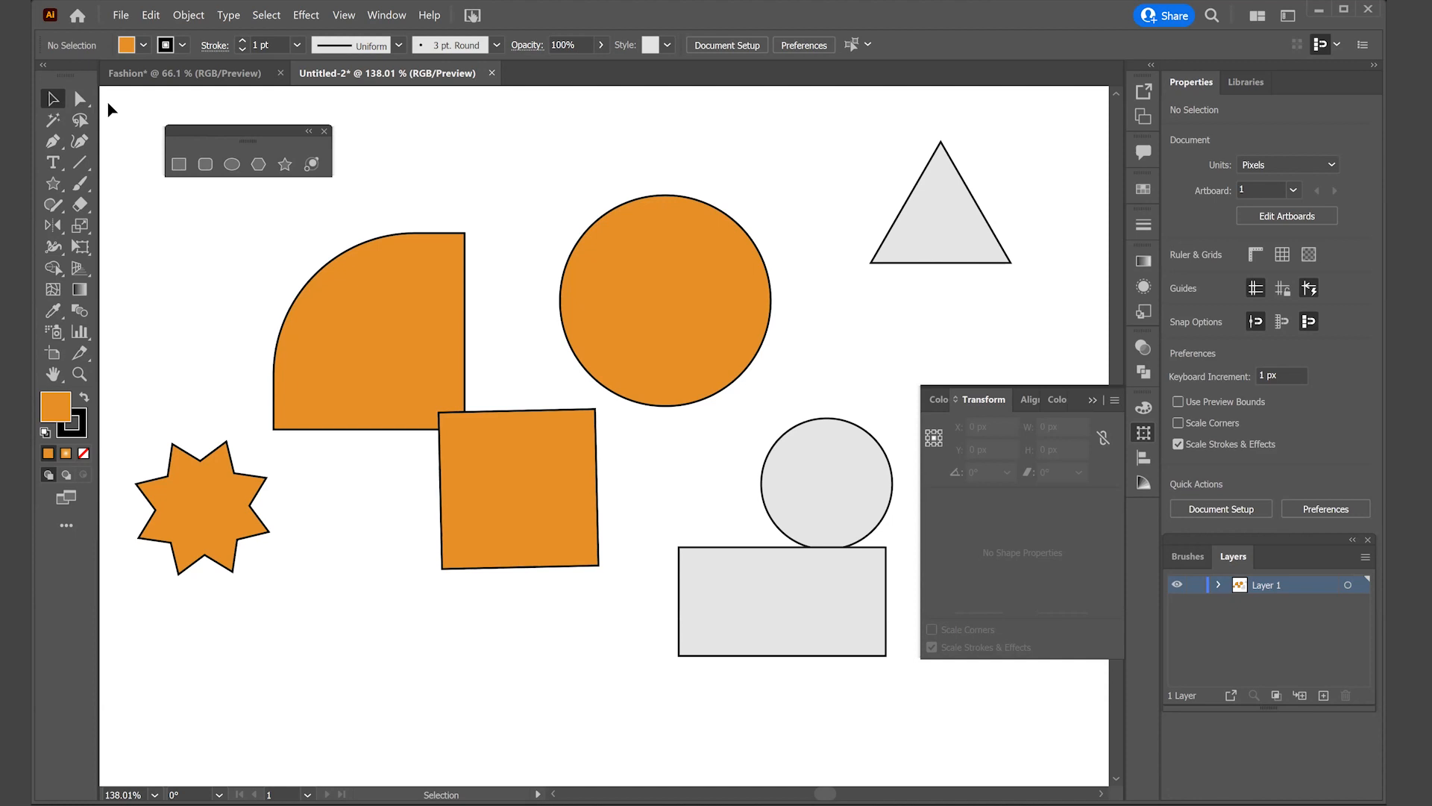
pyautogui.moveTo(278, 269); pyautogui.dragTo(1045, 706)
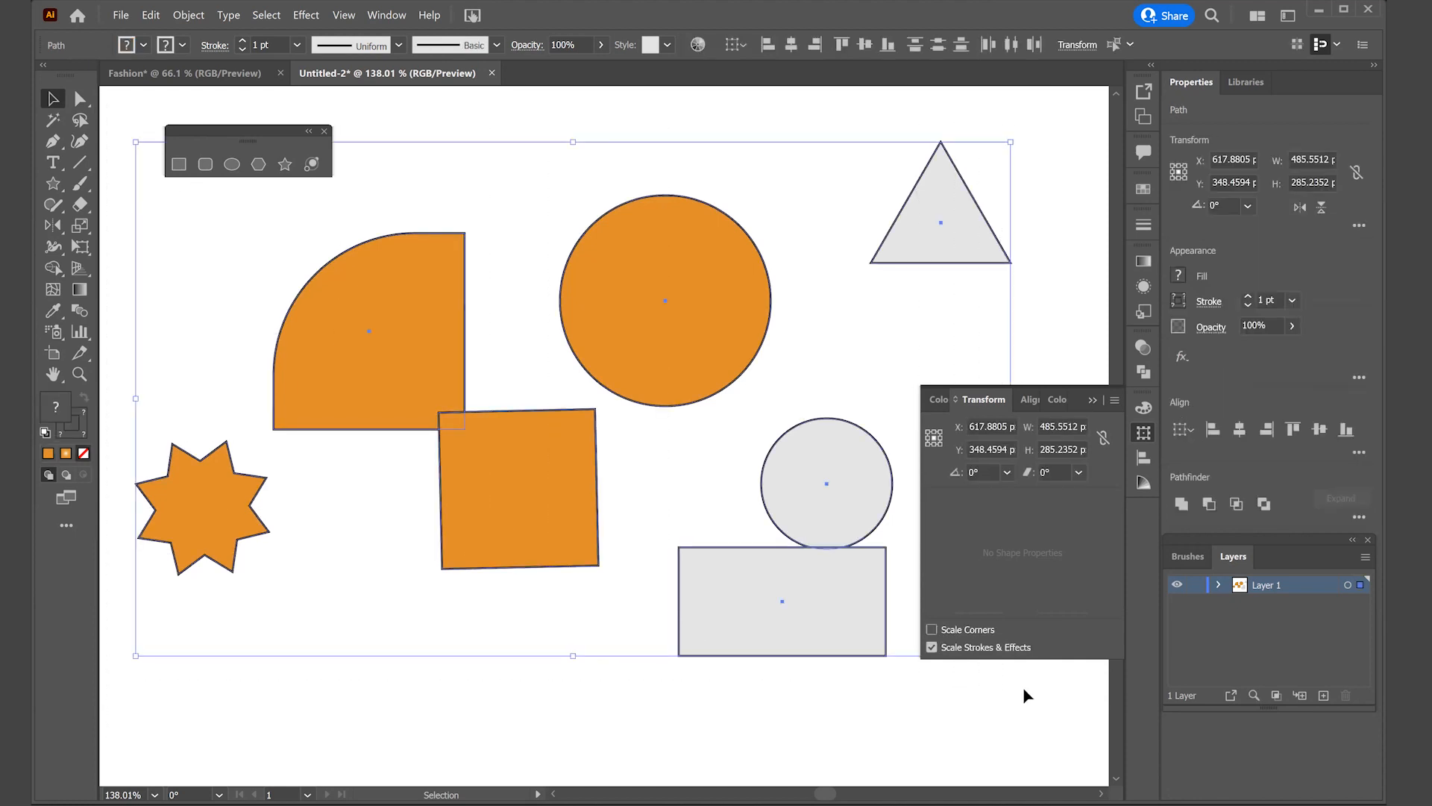
pyautogui.press('Delete')
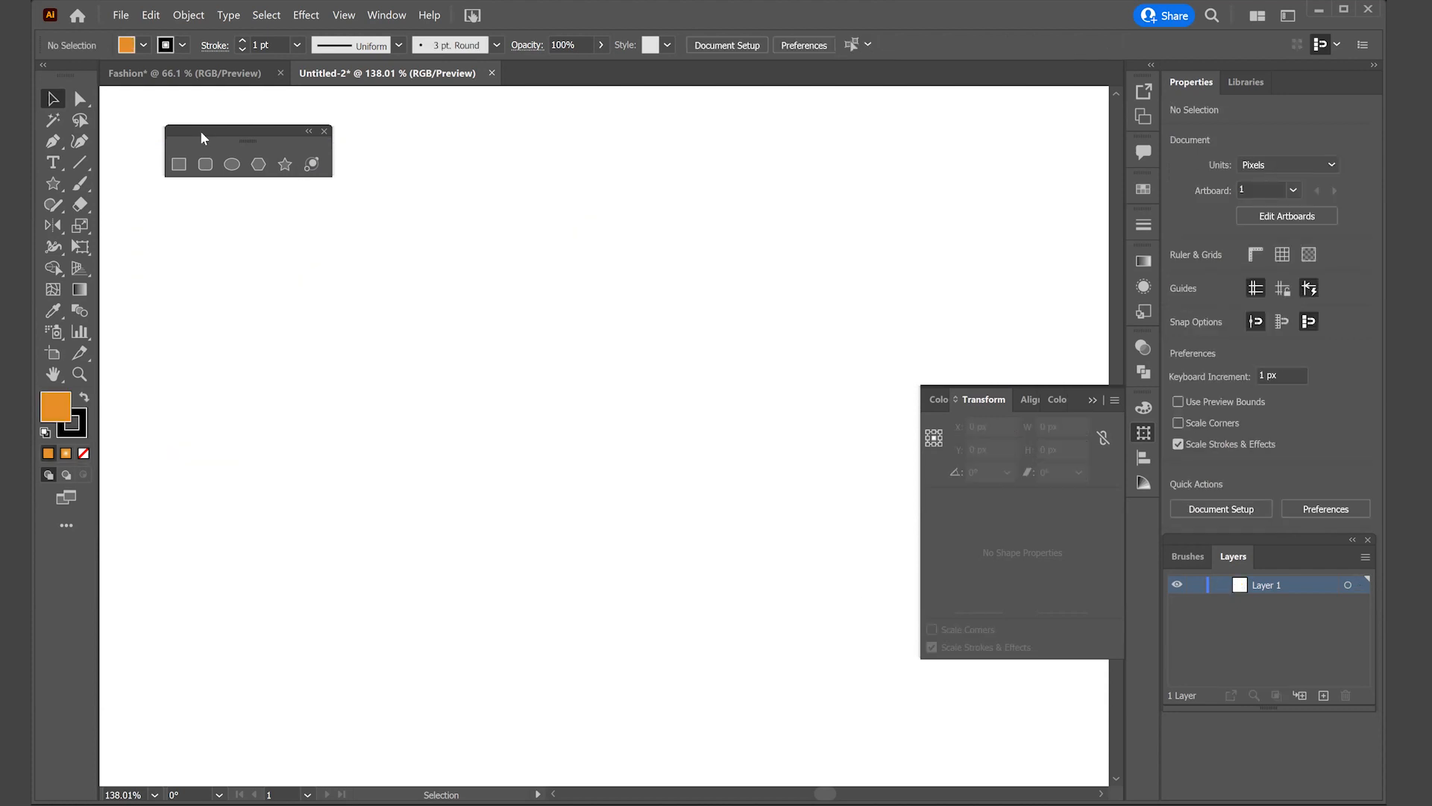
# Move the floating shape tools panel aside and draw an orange circle about 96 px in diameter mid-canvas
pyautogui.moveTo(167, 111); pyautogui.dragTo(168, 106)
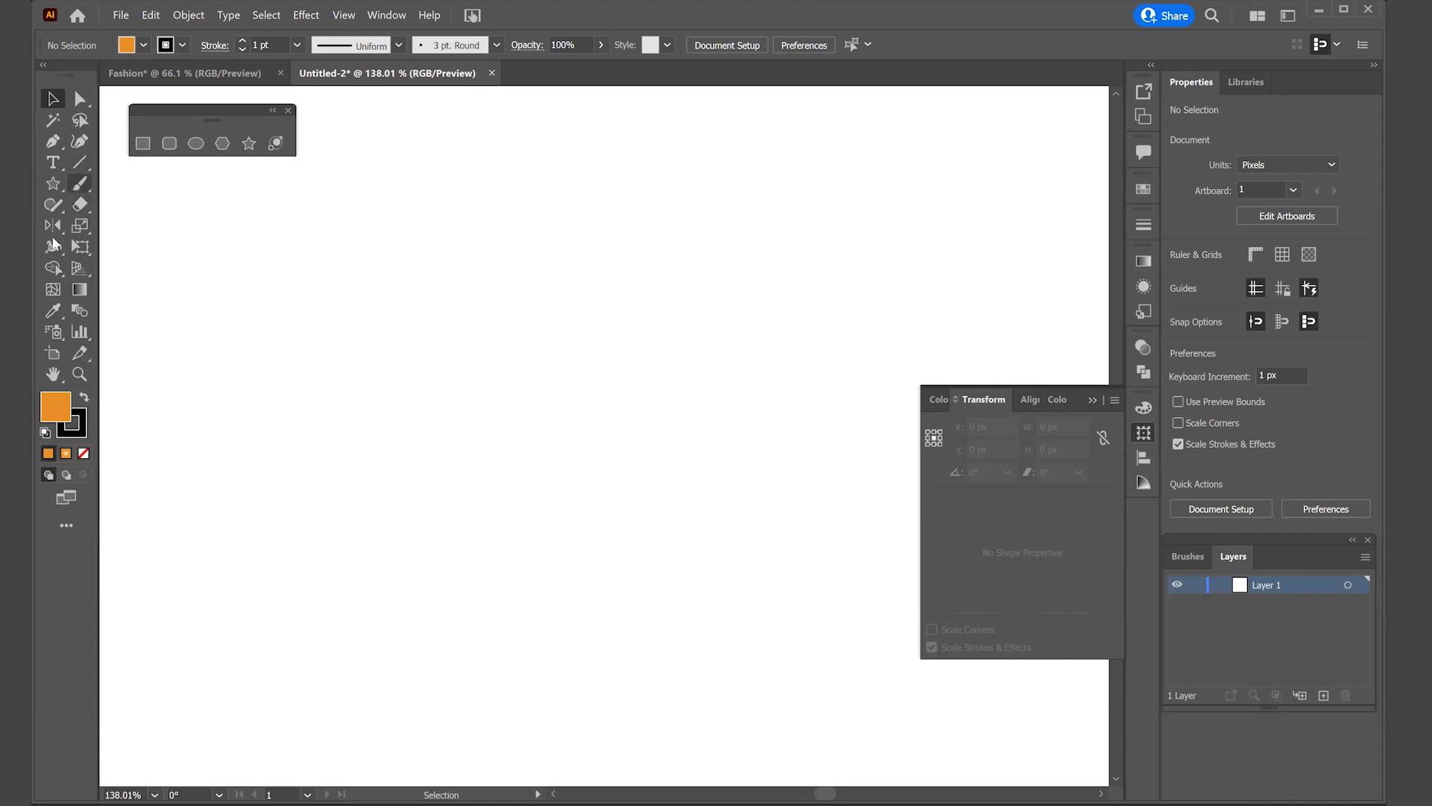
pyautogui.click(195, 143)
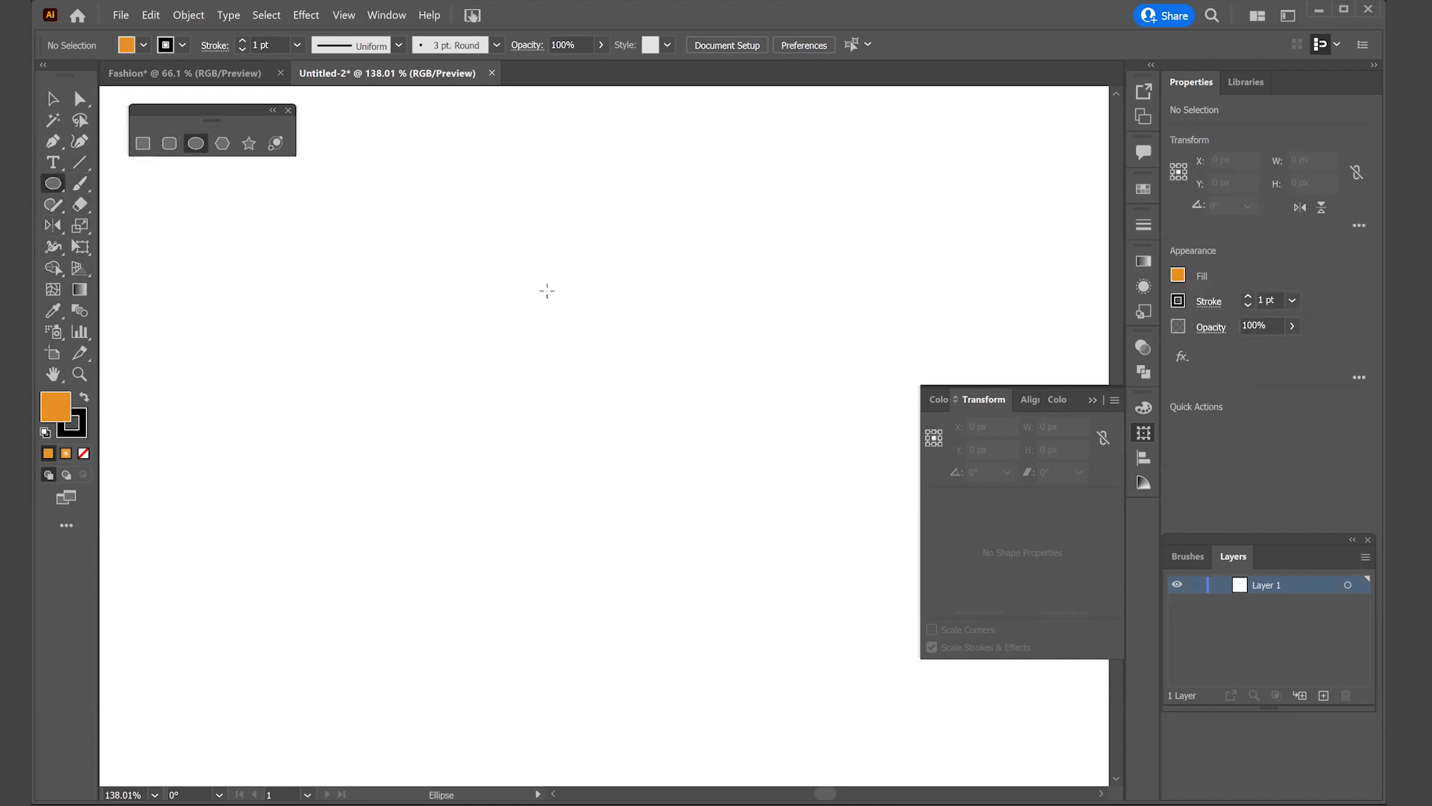
pyautogui.moveTo(453, 256); pyautogui.dragTo(627, 430)
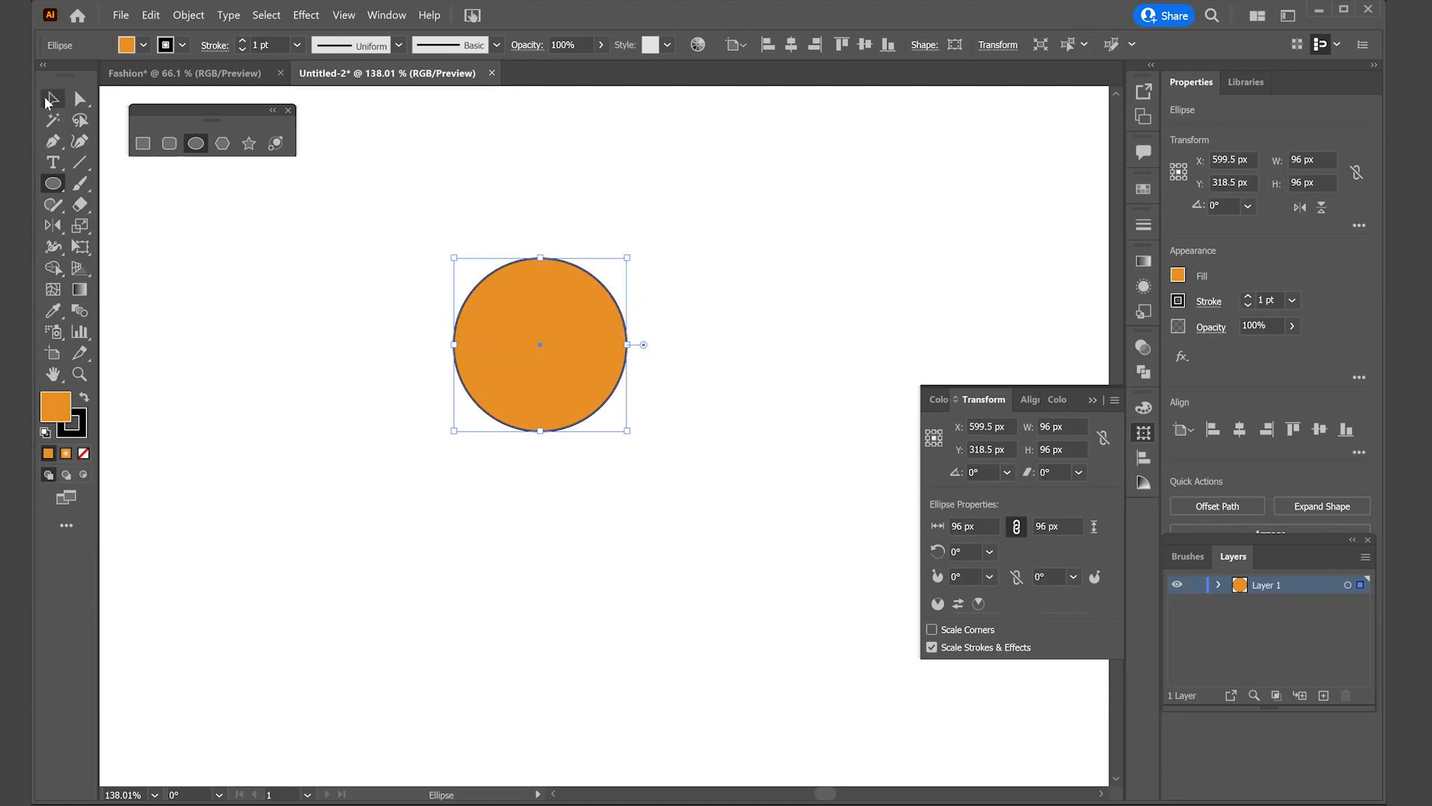
pyautogui.click(49, 102)
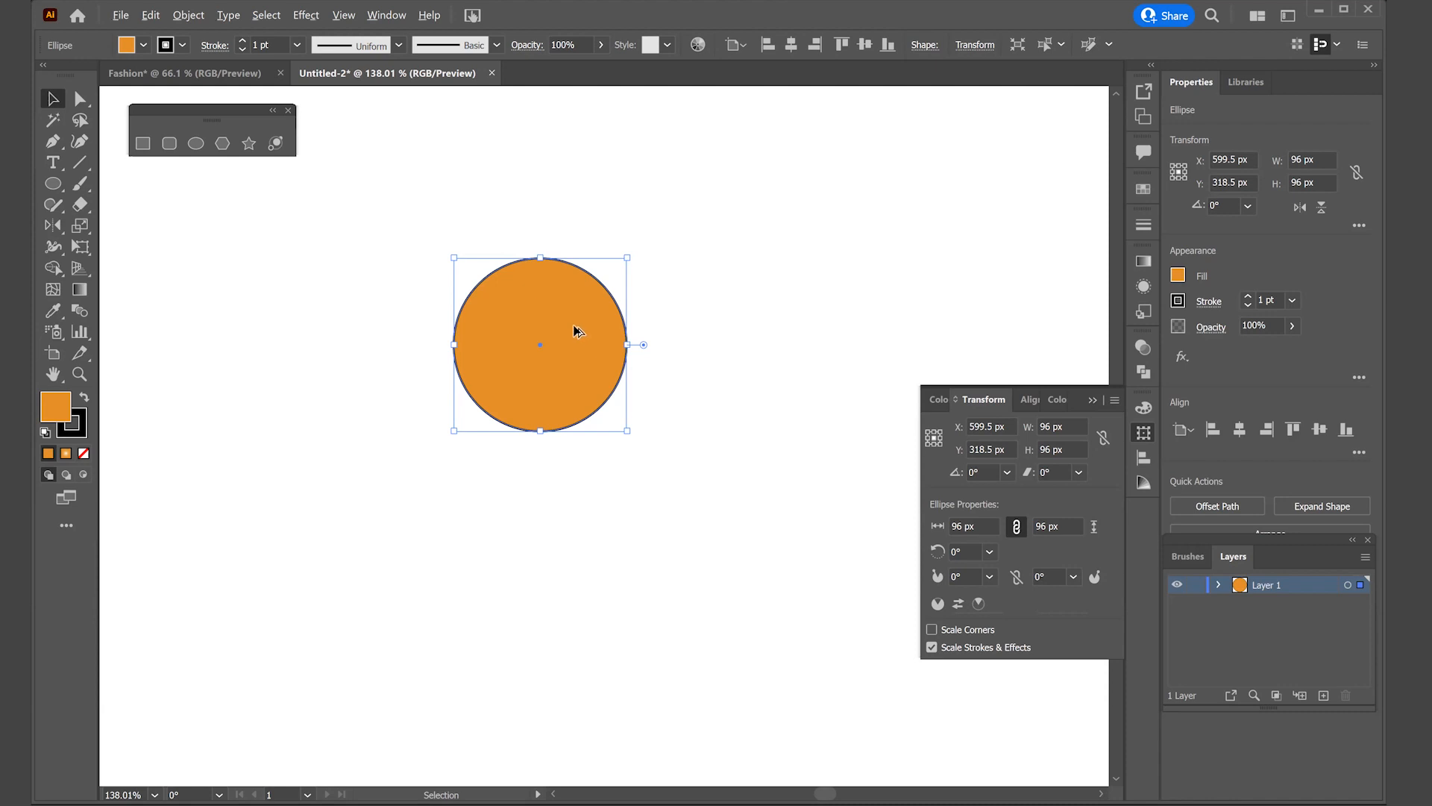
# Duplicate the circle three times and arrange all four circles in an overlapping cluster
pyautogui.moveTo(578, 333); pyautogui.dragTo(646, 374)
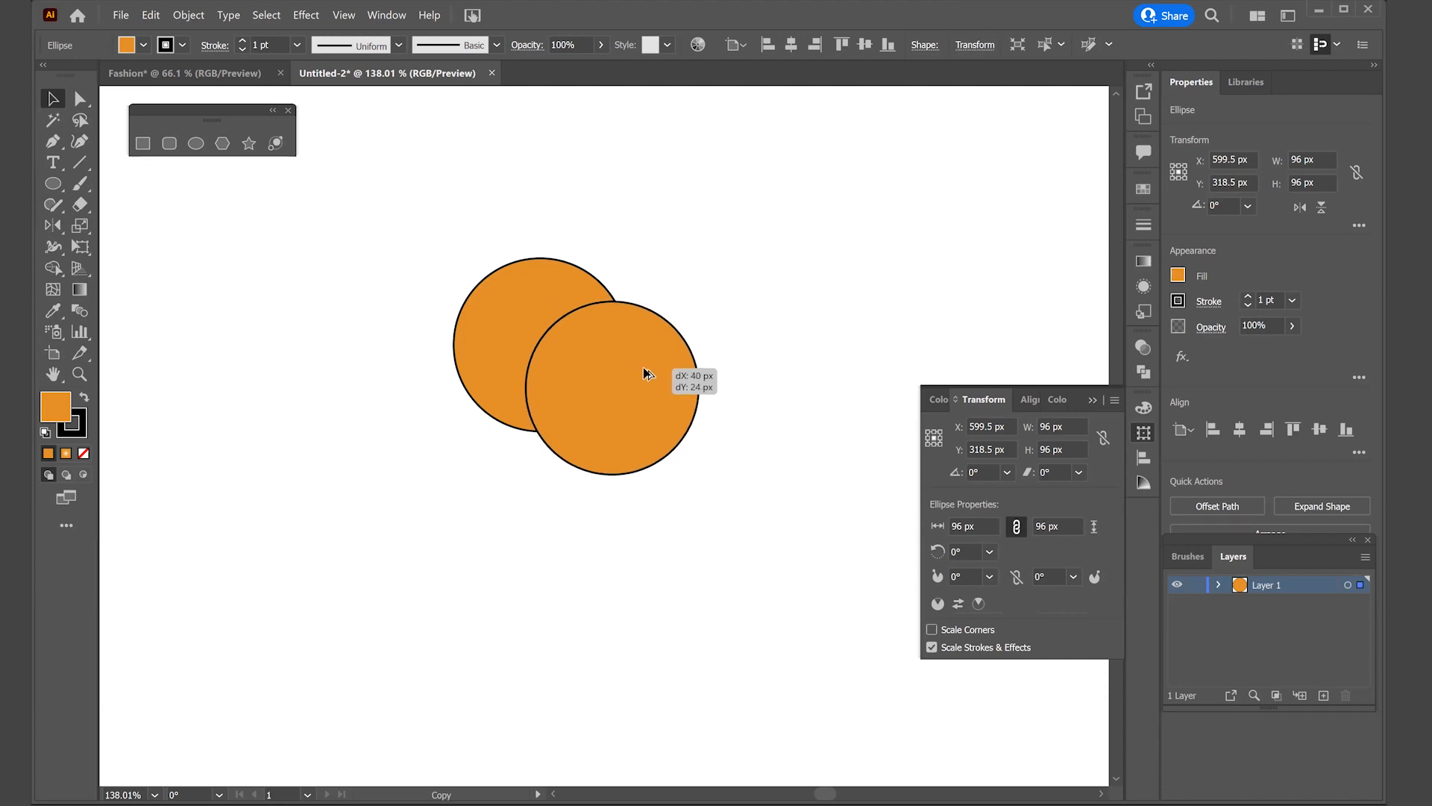
pyautogui.moveTo(644, 368); pyautogui.dragTo(589, 358)
pyautogui.moveTo(522, 285); pyautogui.dragTo(494, 271)
pyautogui.moveTo(672, 395); pyautogui.dragTo(682, 399)
pyautogui.moveTo(574, 508); pyautogui.dragTo(580, 502)
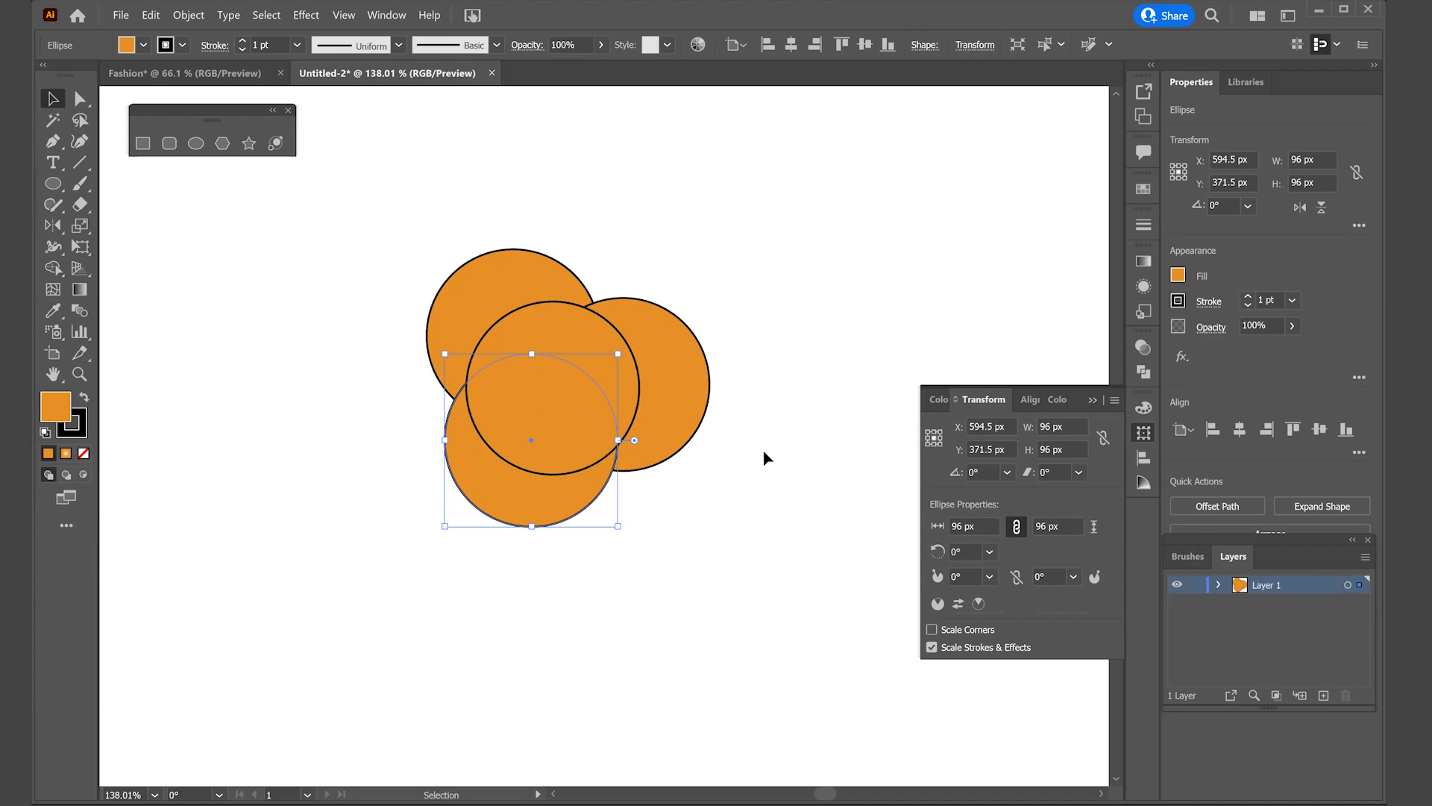
# Select all four overlapping circles and set their fill to None, keeping the black stroke
pyautogui.click(766, 454)
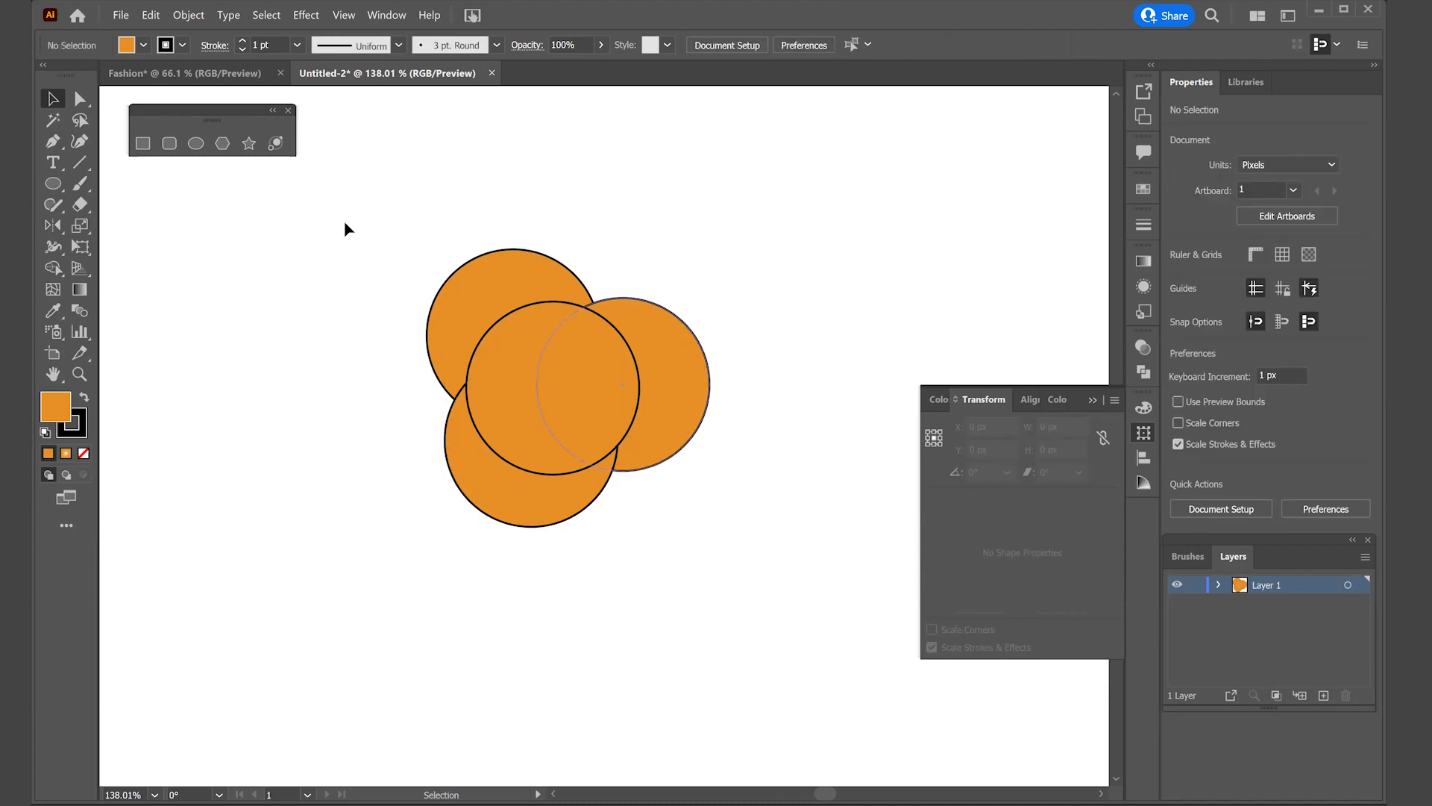
pyautogui.moveTo(307, 211); pyautogui.dragTo(787, 569)
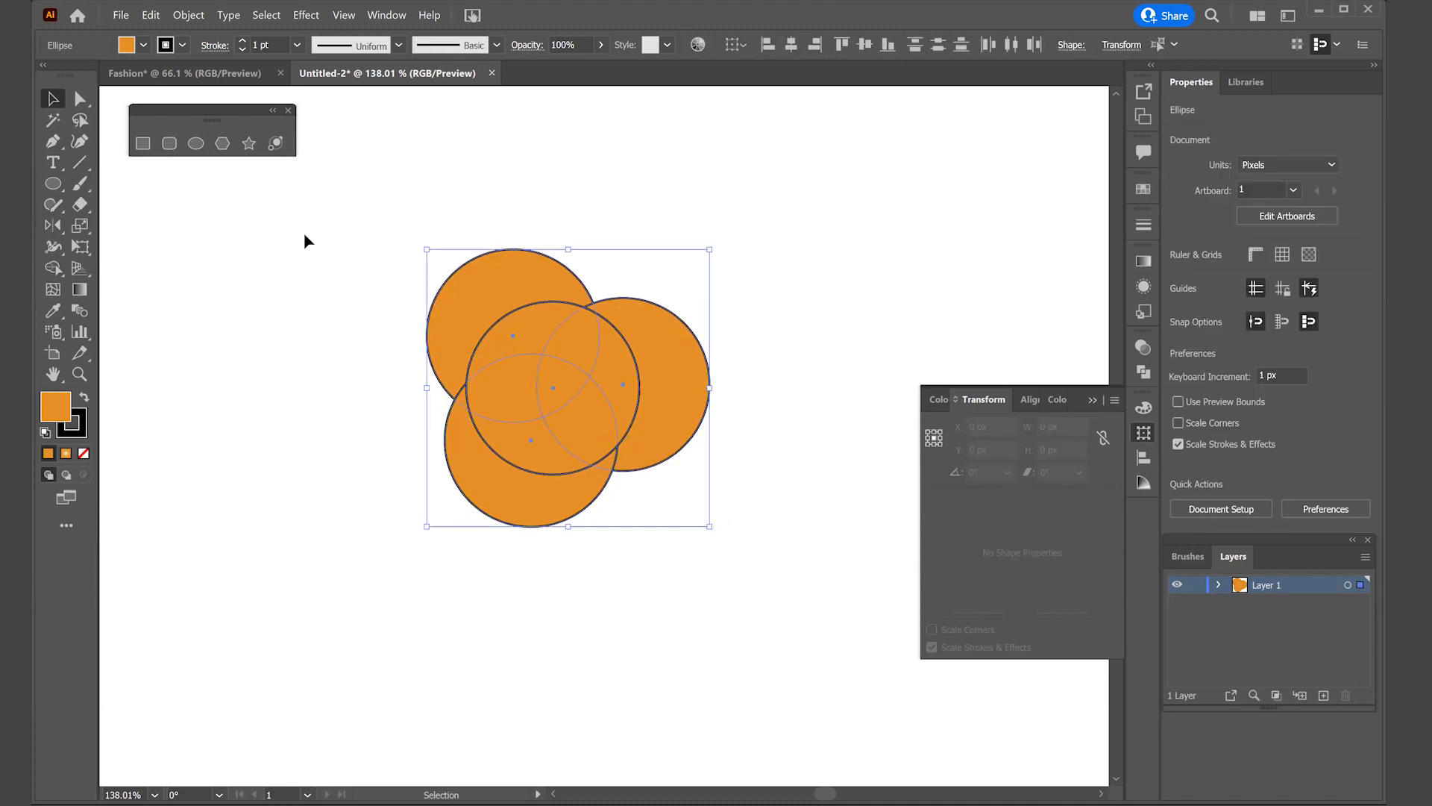
pyautogui.click(144, 47)
pyautogui.click(43, 75)
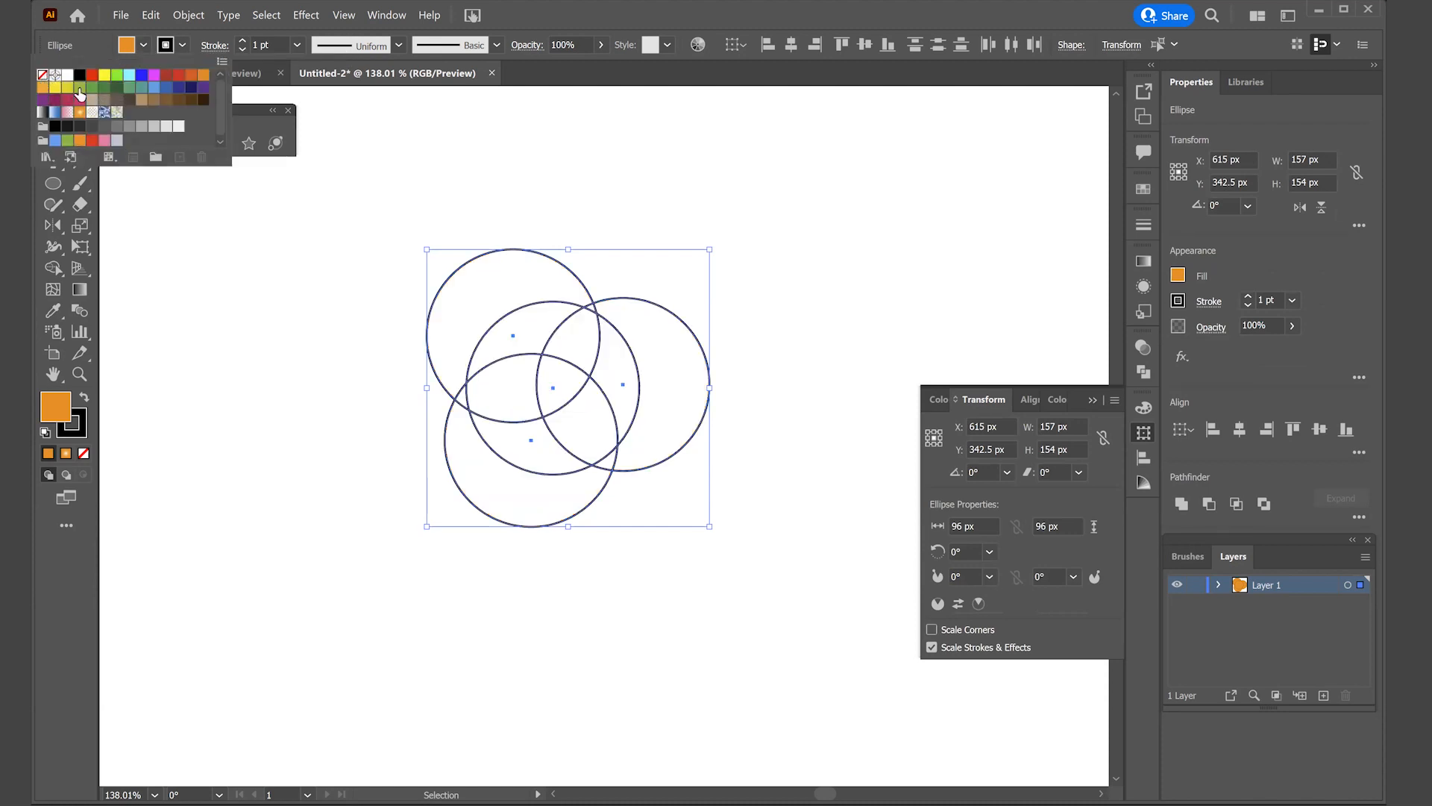
pyautogui.click(802, 343)
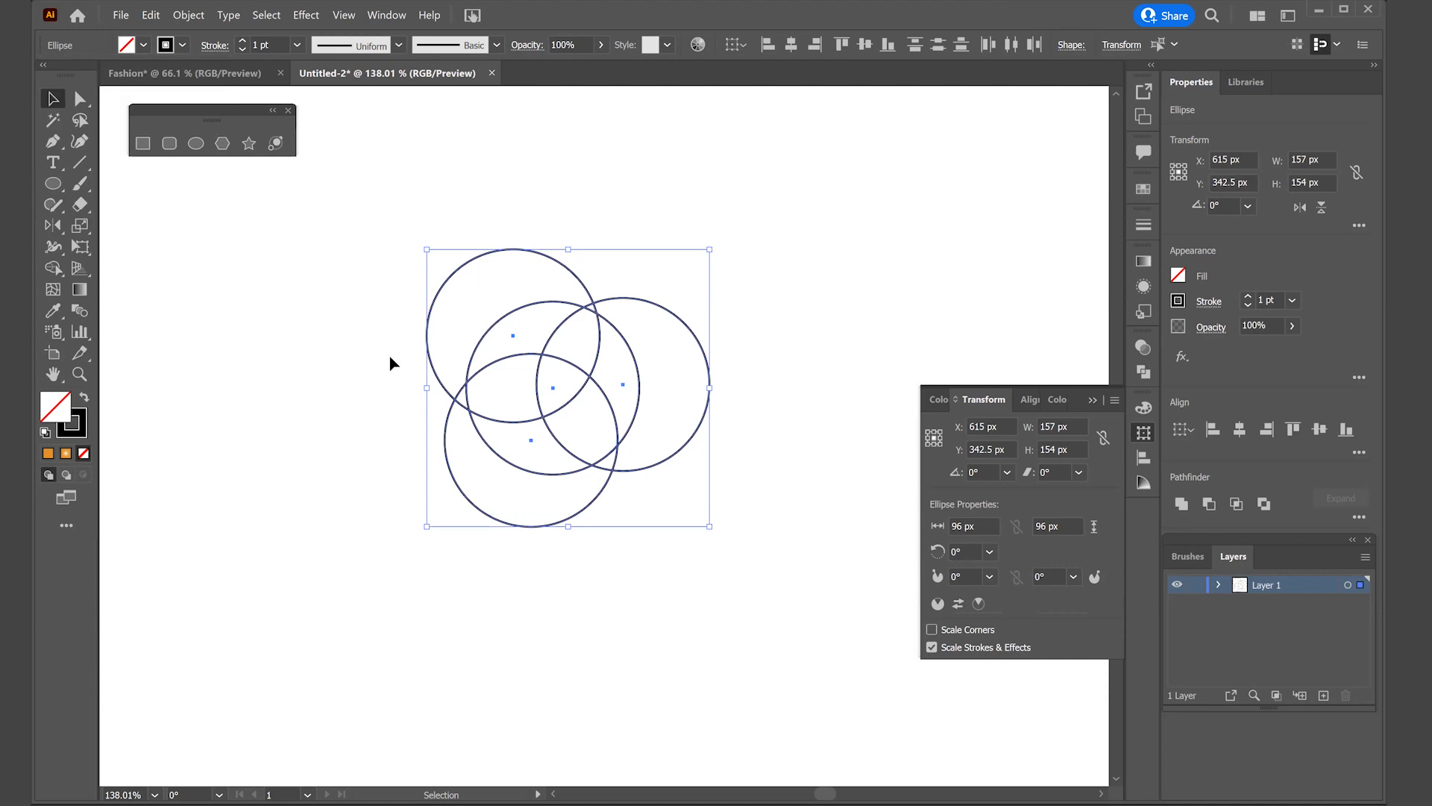
# Try merging the upper-left circle's outer region with its overlap with the middle circle using Shape Builder, and undo the merge
pyautogui.click(52, 268)
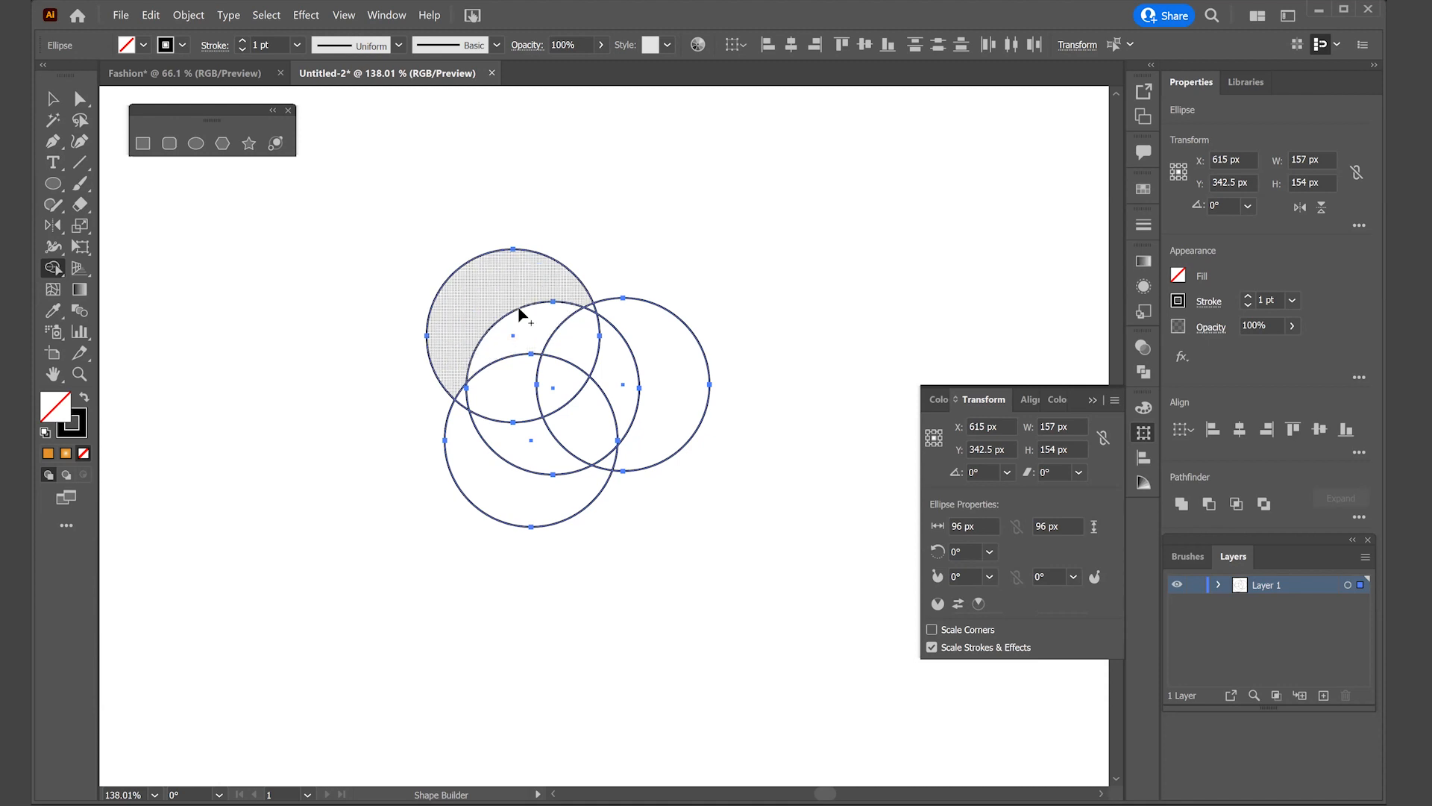
pyautogui.moveTo(498, 296); pyautogui.dragTo(524, 330)
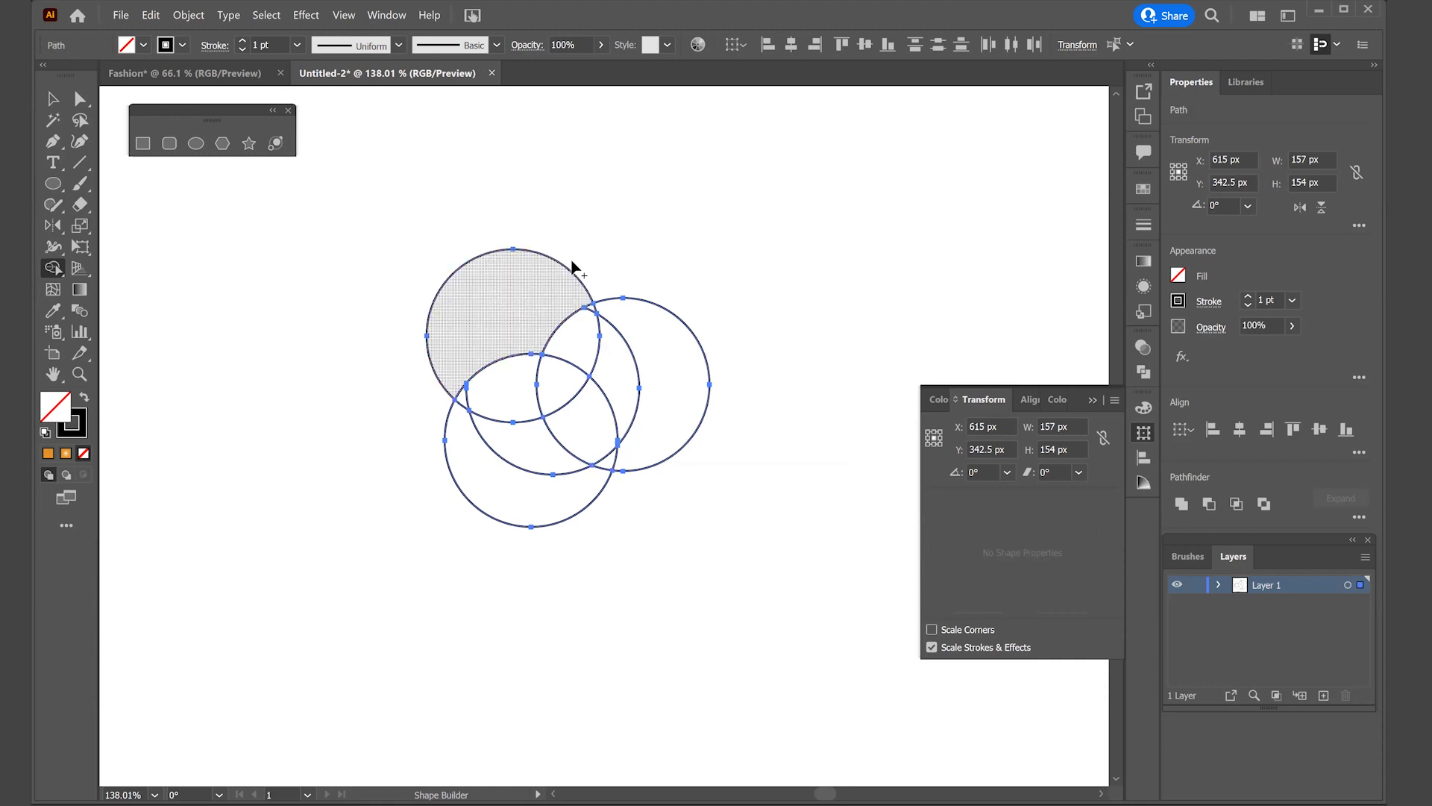
pyautogui.press('ctrl')
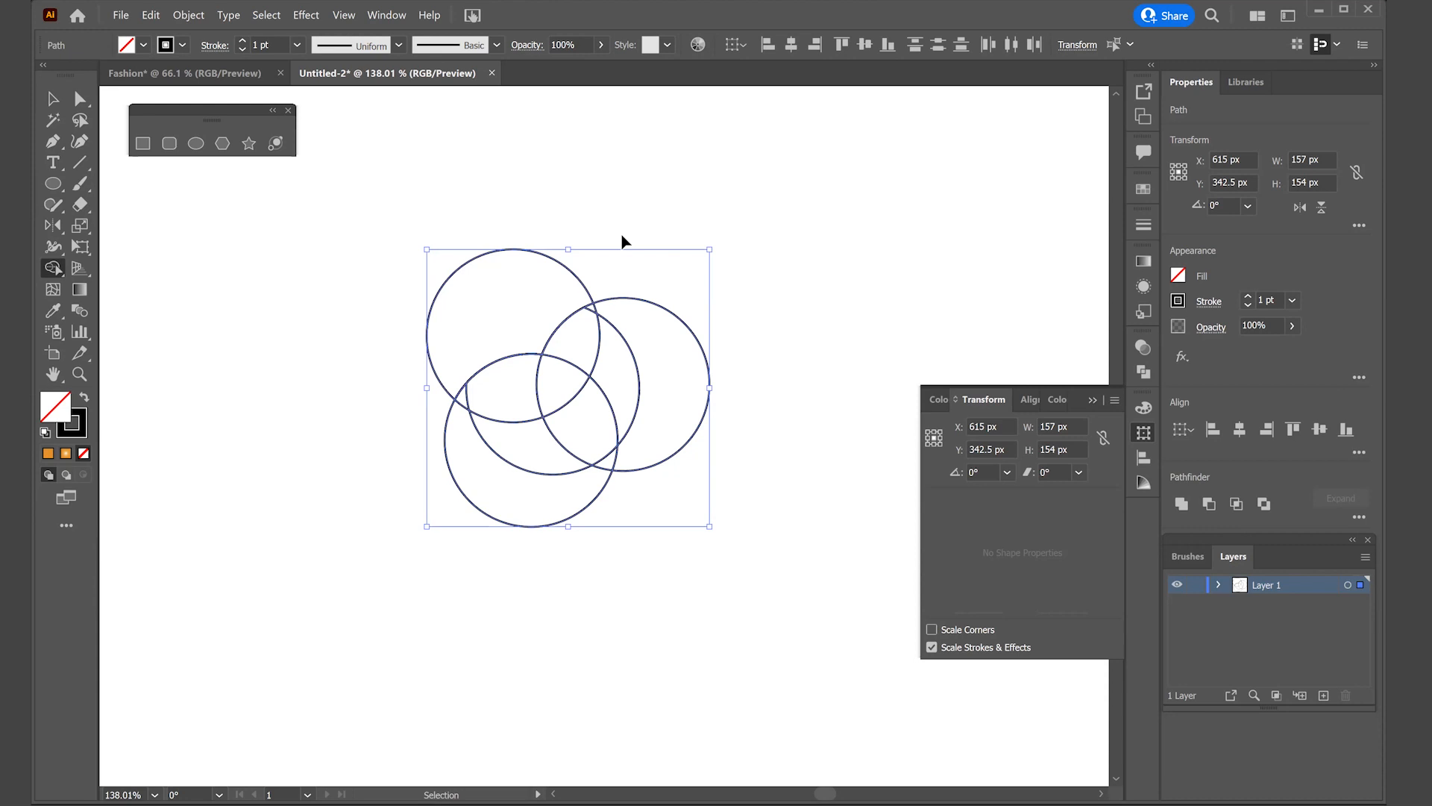
pyautogui.hotkey('ctrl', 'z')
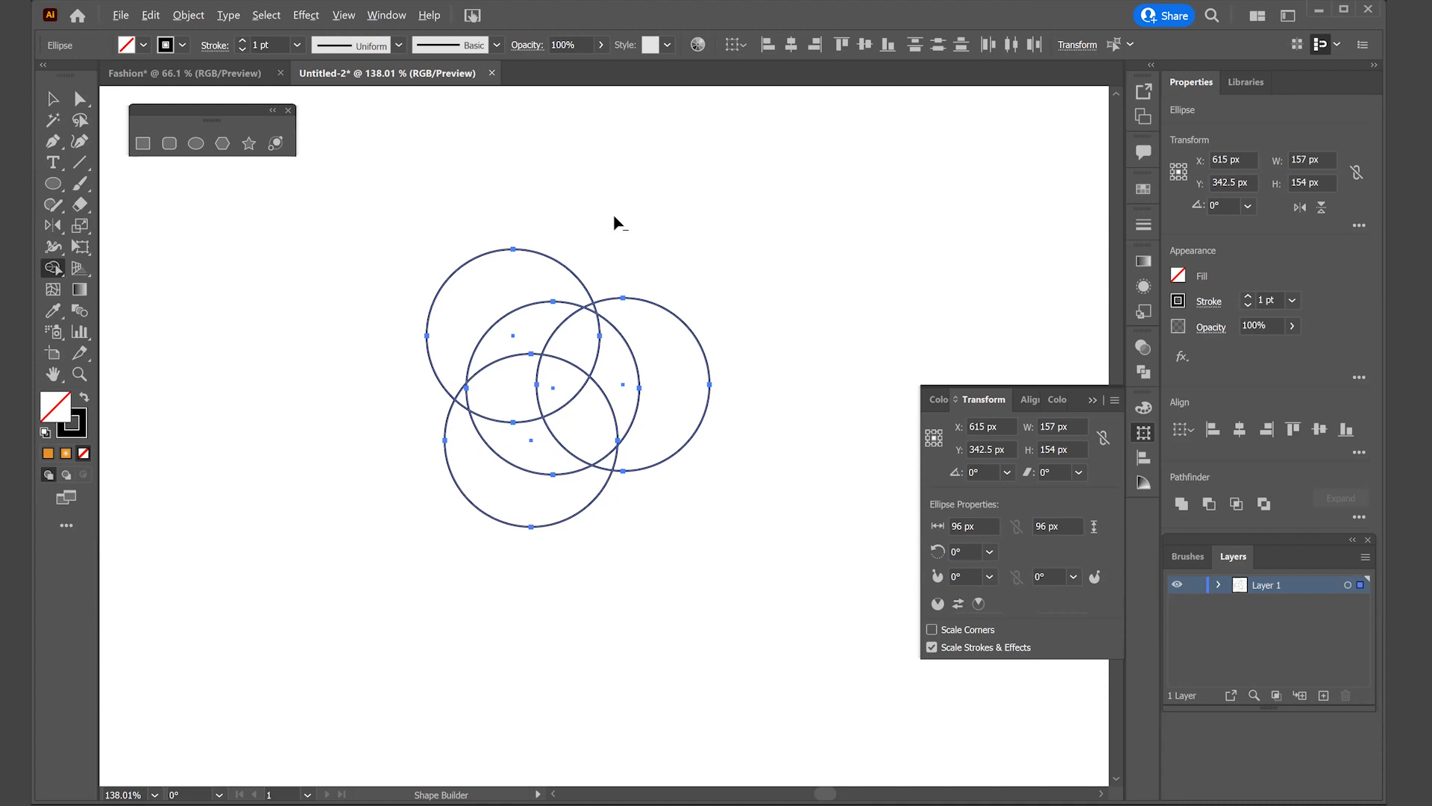
# Merge the overlapping regions inside the middle circle into three curved blades with the Shape Builder tool
pyautogui.press('alt')
pyautogui.moveTo(535, 325); pyautogui.dragTo(570, 338)
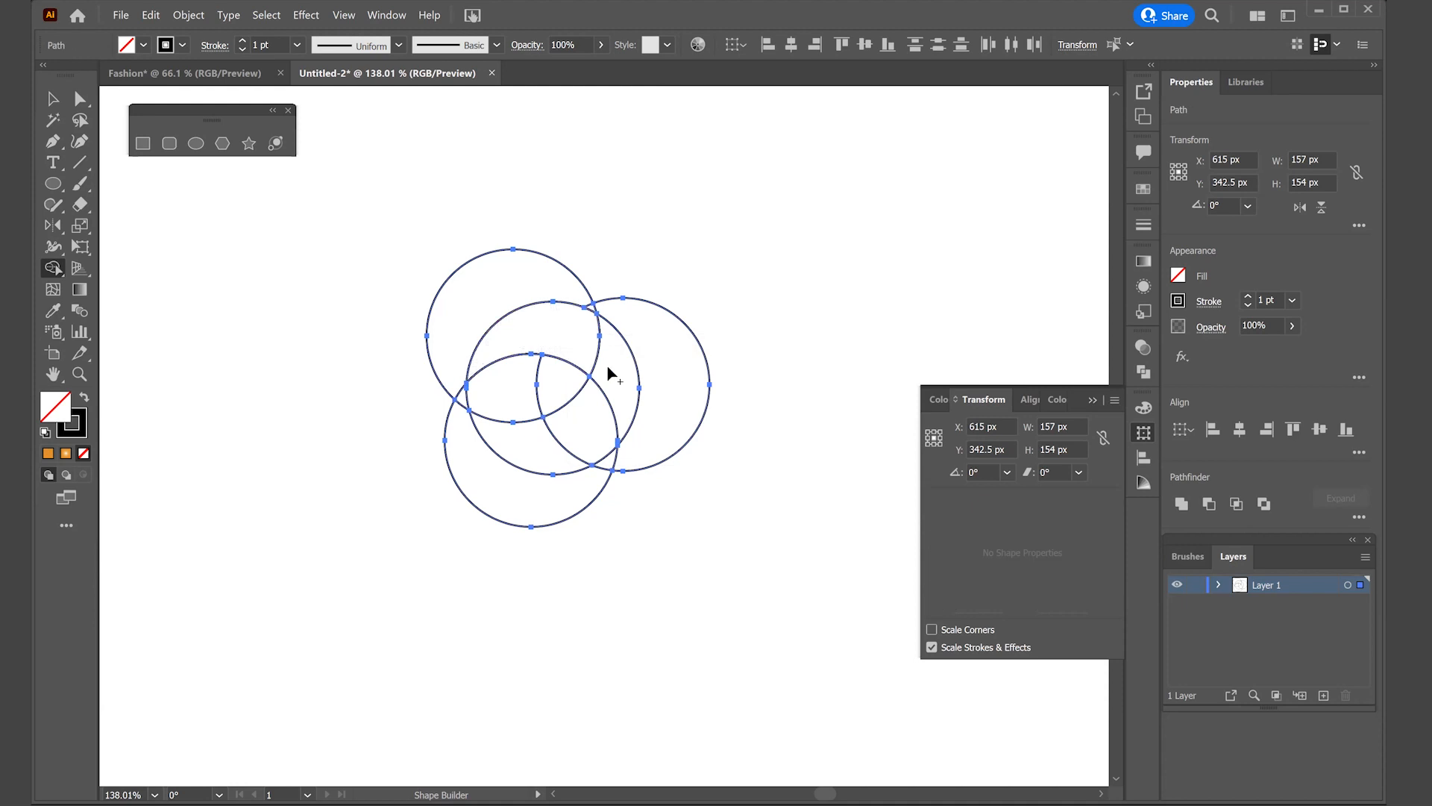
pyautogui.moveTo(610, 409)
pyautogui.mouseDown()
pyautogui.moveTo(505, 400)
pyautogui.moveTo(534, 443)
pyautogui.mouseUp()
# Erase the outer regions of the three surrounding circles with the Shape Builder tool
pyautogui.keyDown('alt'); pyautogui.click(490, 293); pyautogui.keyUp('alt')
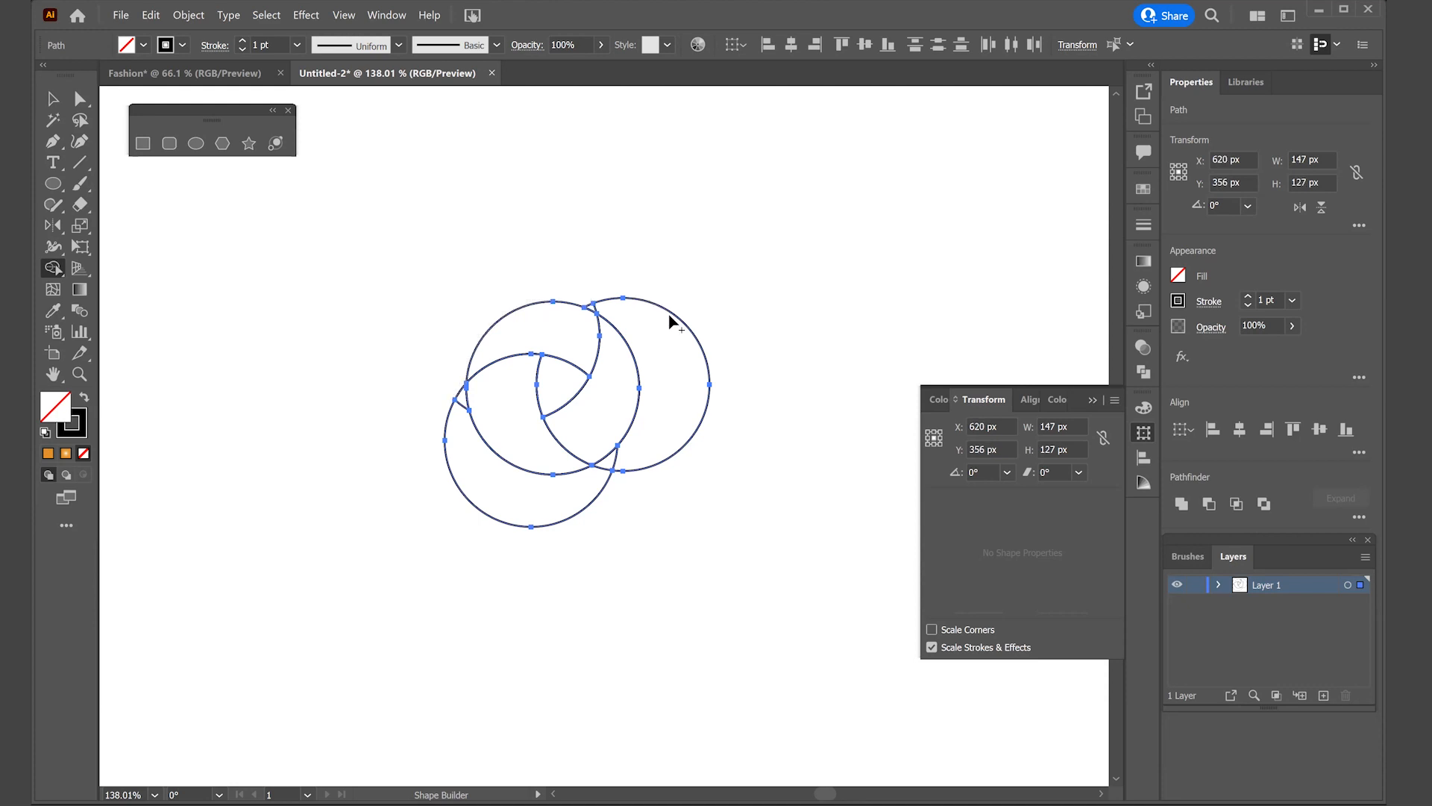
pyautogui.keyDown('alt'); pyautogui.click(669, 365); pyautogui.keyUp('alt')
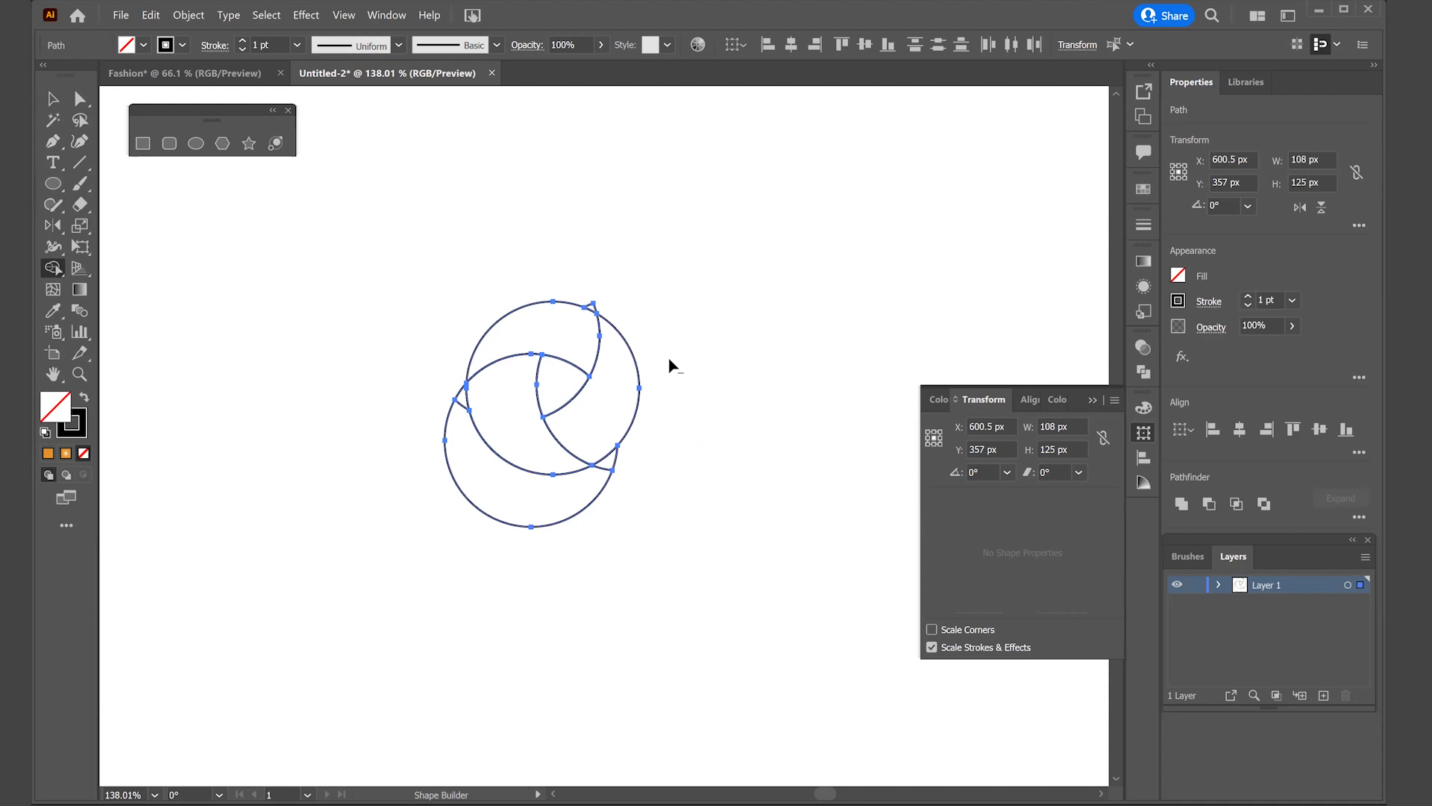
pyautogui.keyDown('alt'); pyautogui.click(520, 507); pyautogui.keyUp('alt')
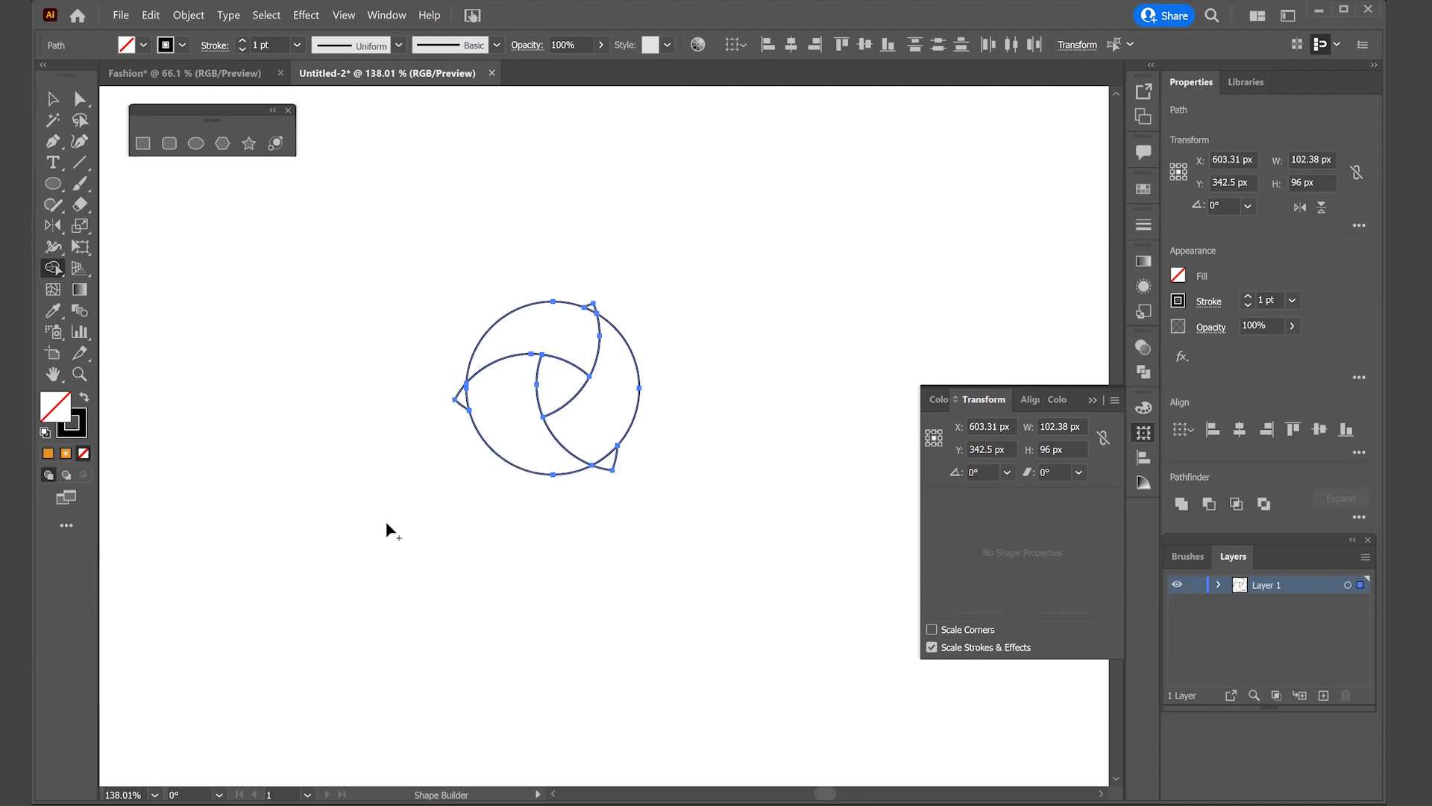
# Erase the three small leftover tips outside the middle circle with the Shape Builder tool and deselect the artwork
pyautogui.press('z')
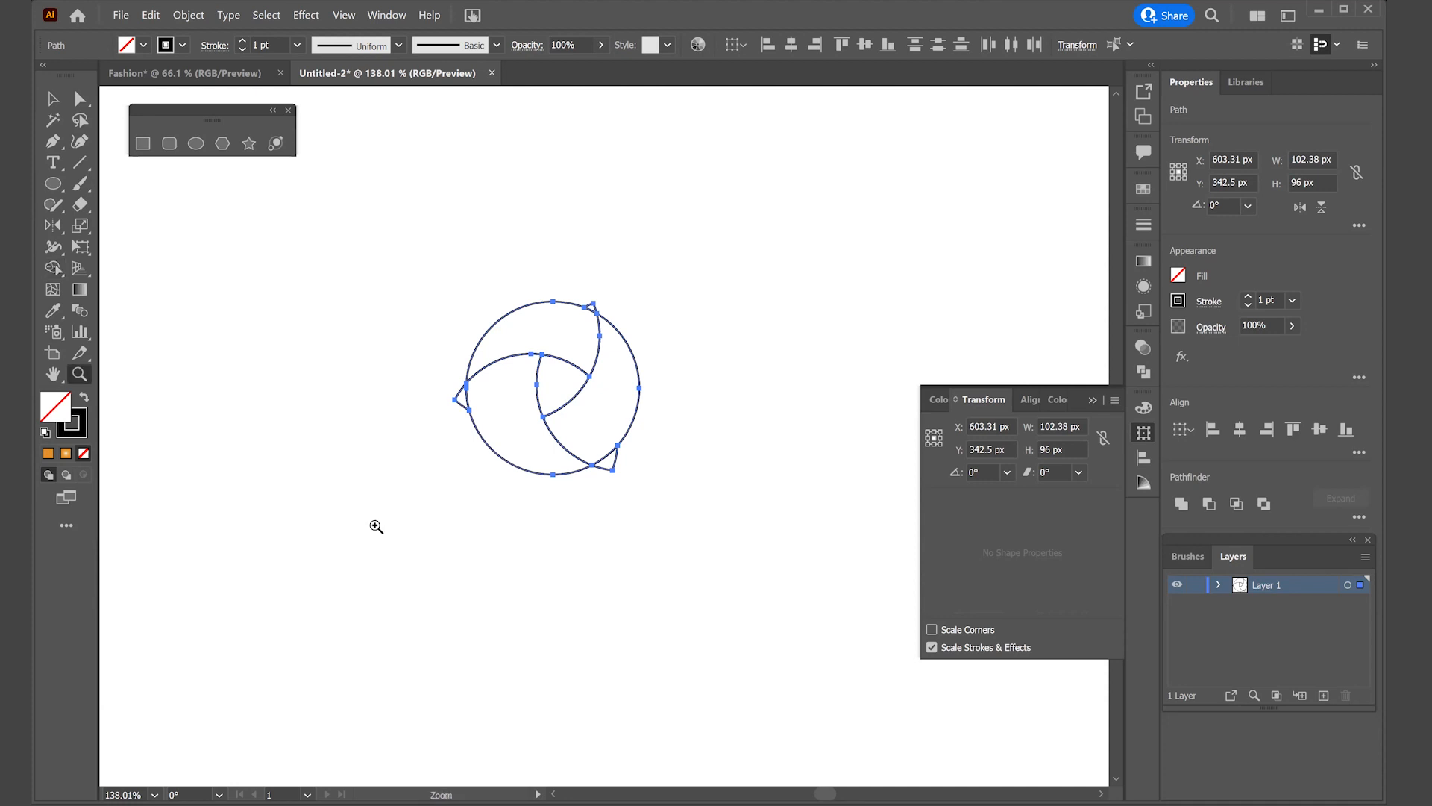
pyautogui.click(562, 397)
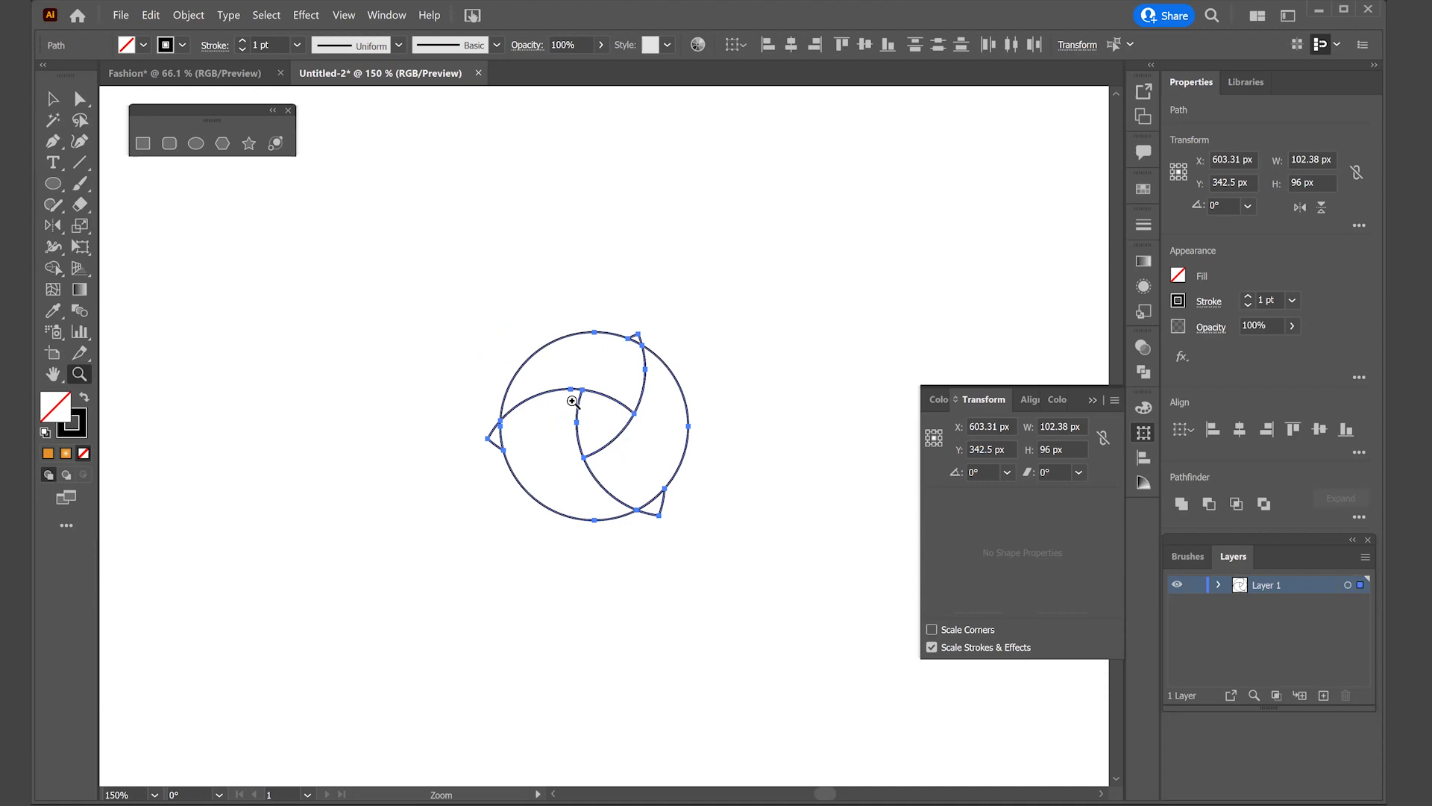
pyautogui.click(569, 401)
pyautogui.click(663, 475)
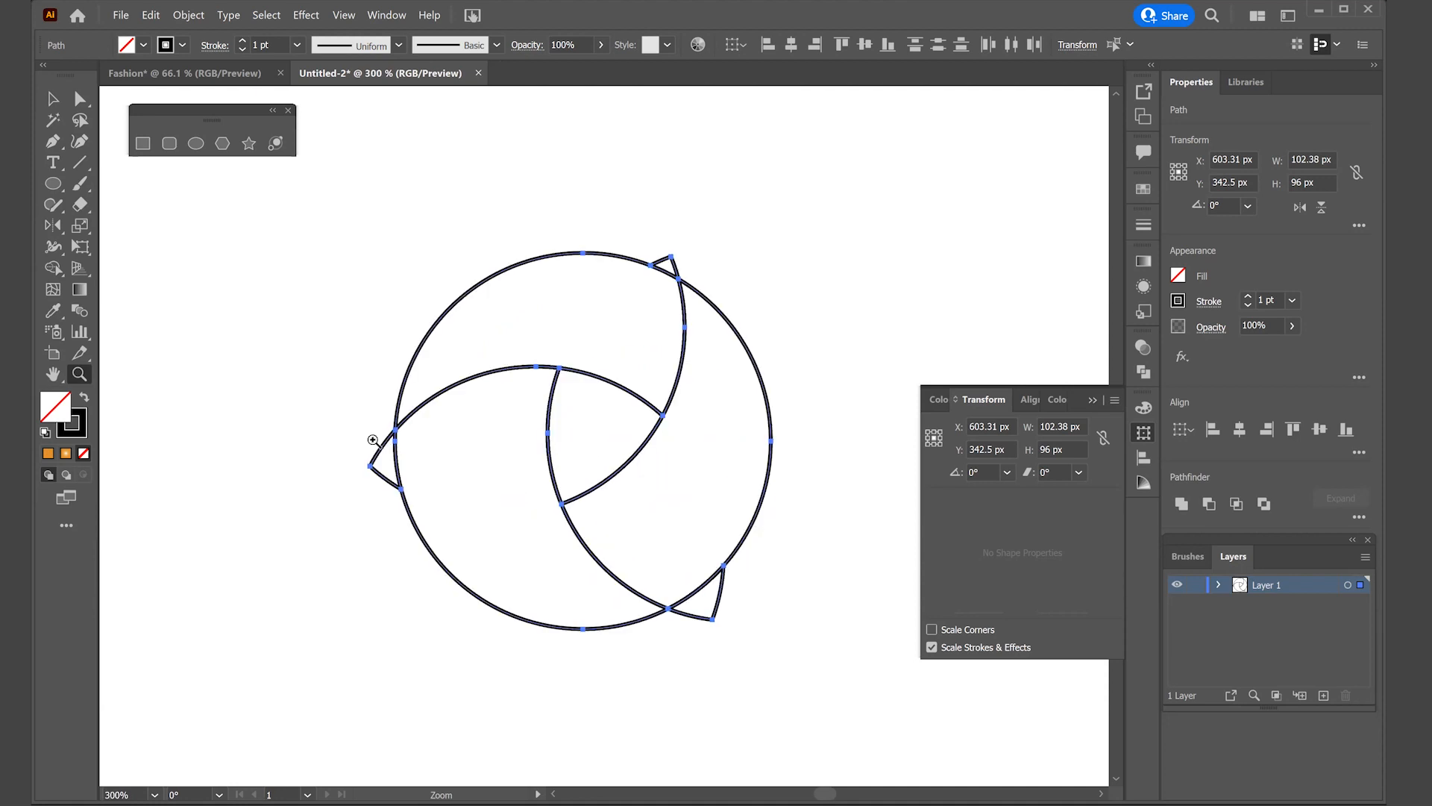
pyautogui.click(53, 99)
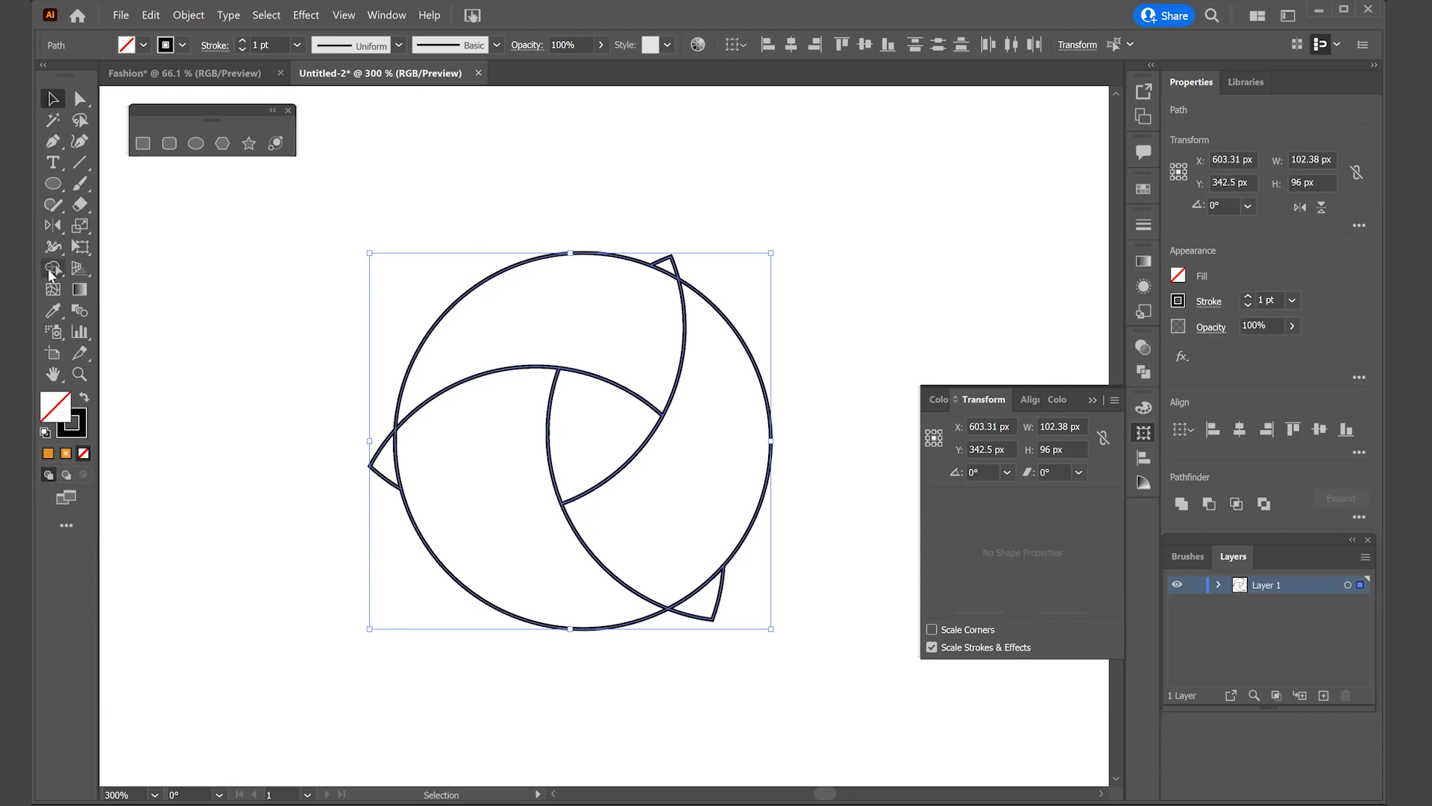
pyautogui.click(53, 268)
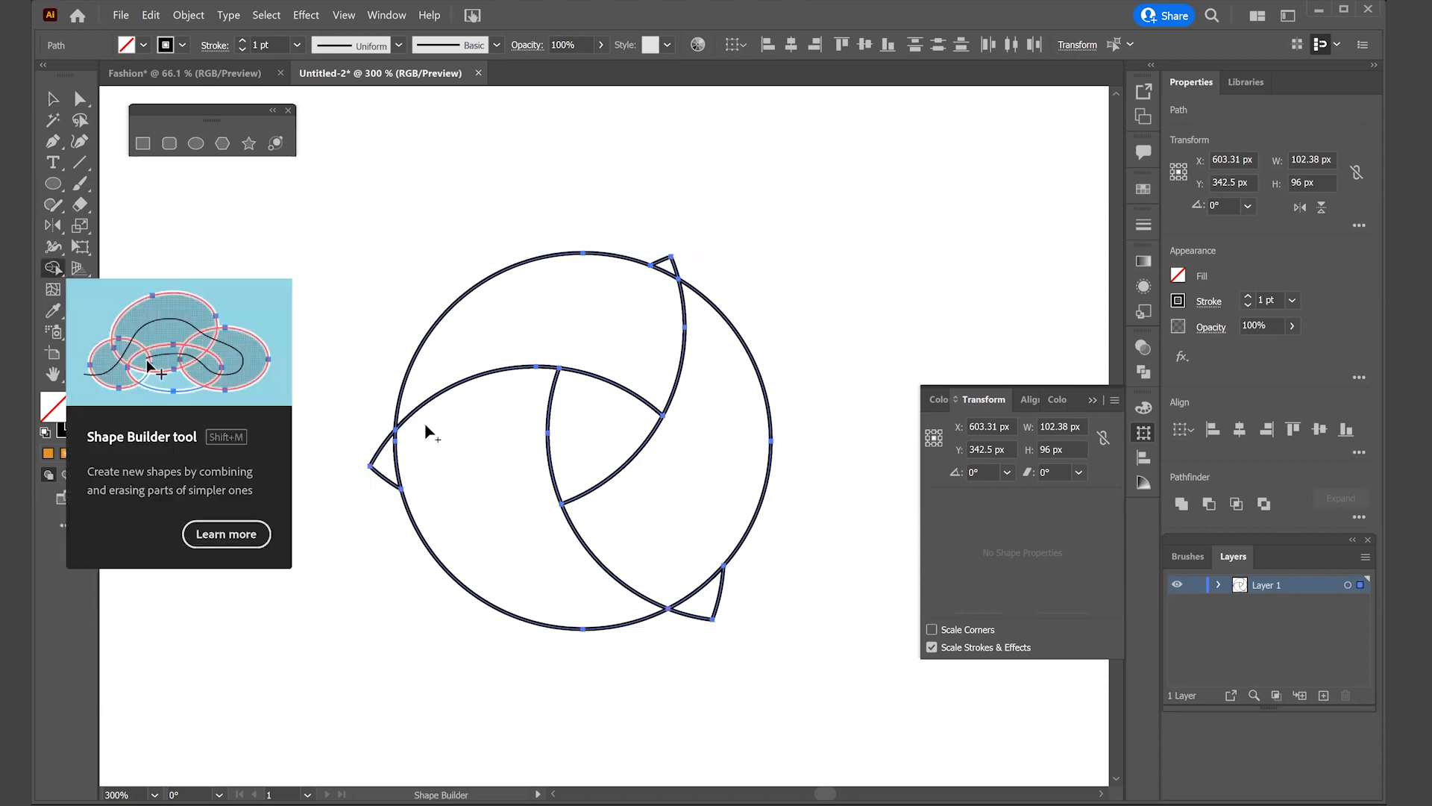
pyautogui.keyDown('alt'); pyautogui.click(382, 457); pyautogui.keyUp('alt')
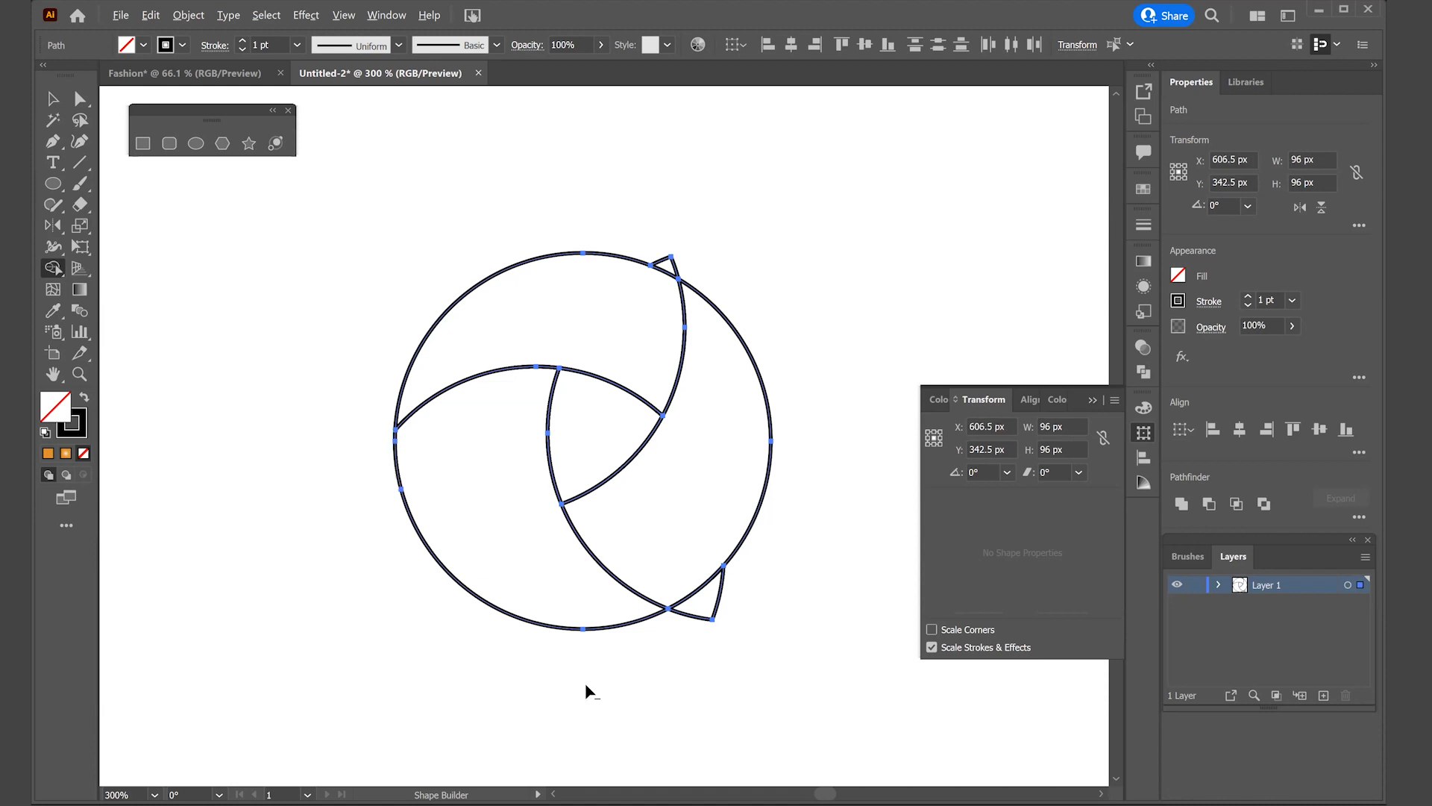
pyautogui.keyDown('alt'); pyautogui.click(709, 608); pyautogui.keyUp('alt')
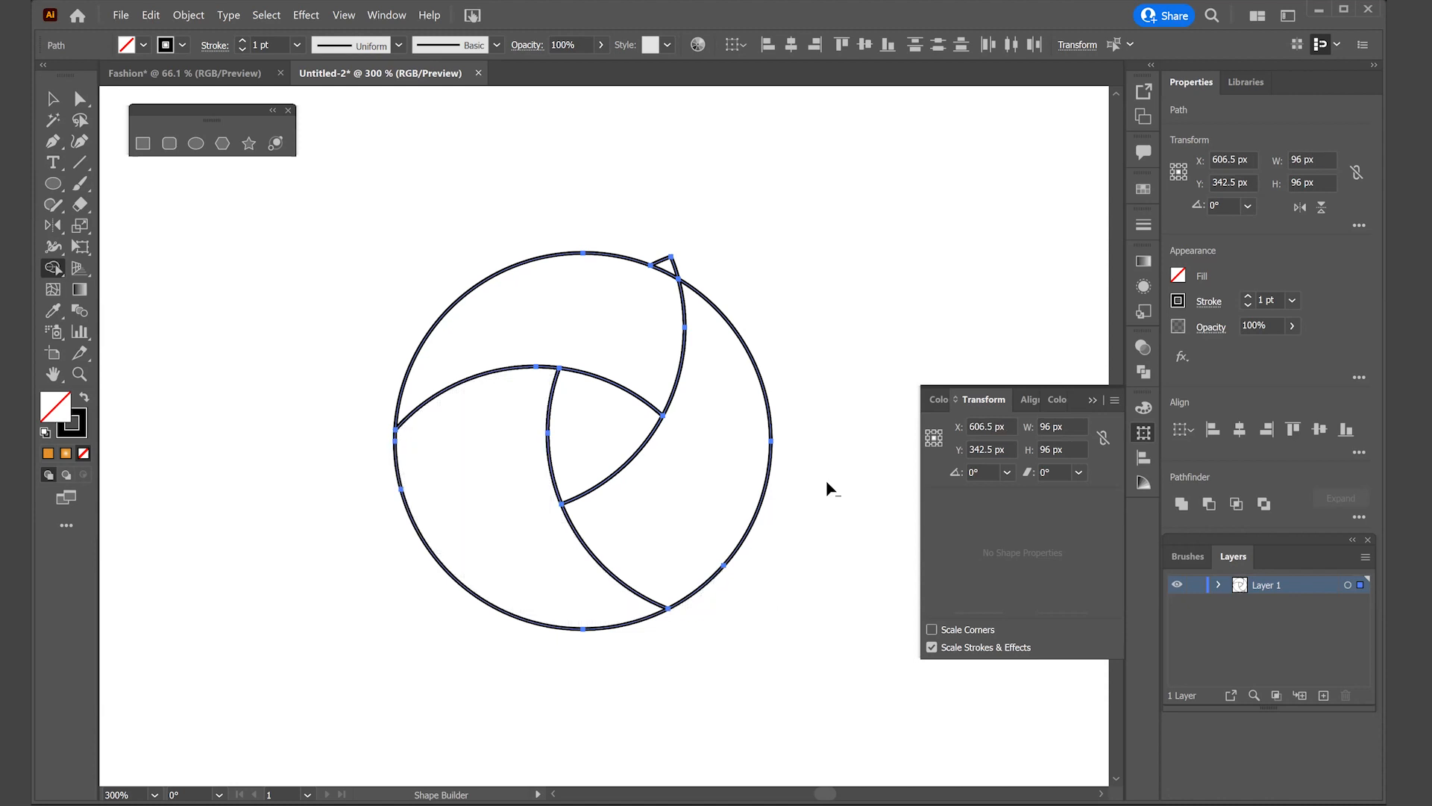
pyautogui.keyDown('alt'); pyautogui.click(671, 266); pyautogui.keyUp('alt')
pyautogui.click(51, 100)
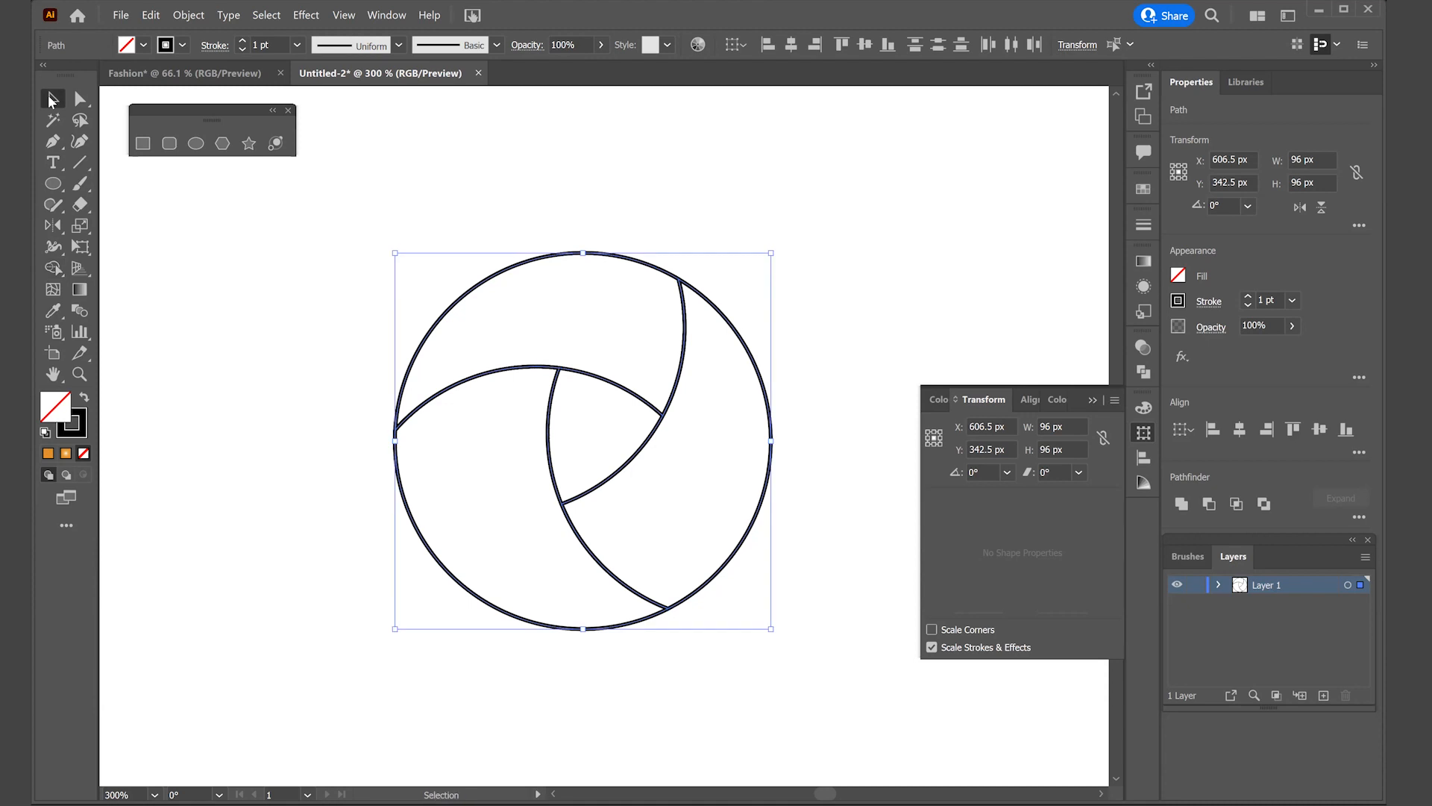
pyautogui.click(281, 308)
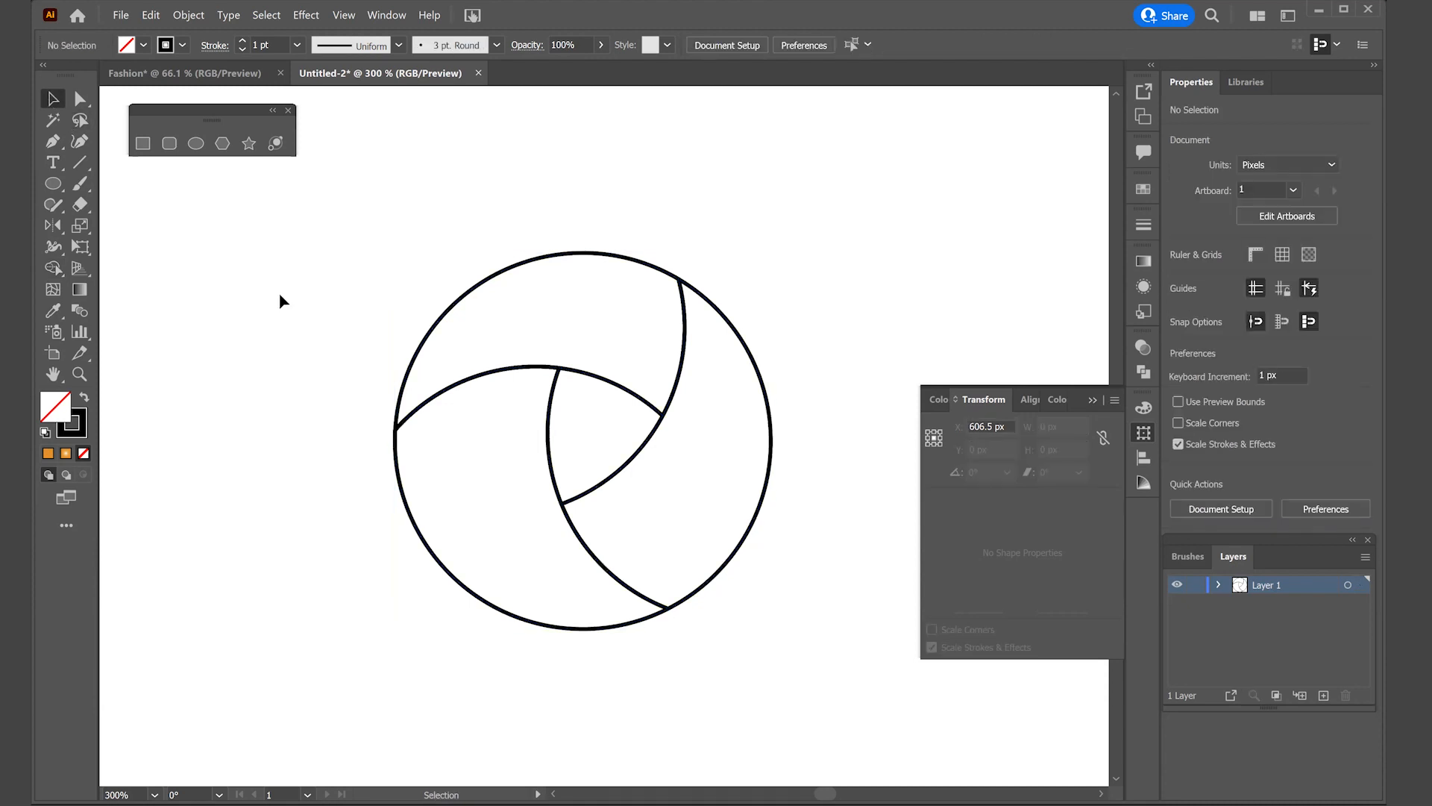
# Select all pieces of the circular design and fill them with the white-to-orange radial gradient swatch
pyautogui.click(145, 46)
pyautogui.moveTo(311, 235); pyautogui.dragTo(821, 652)
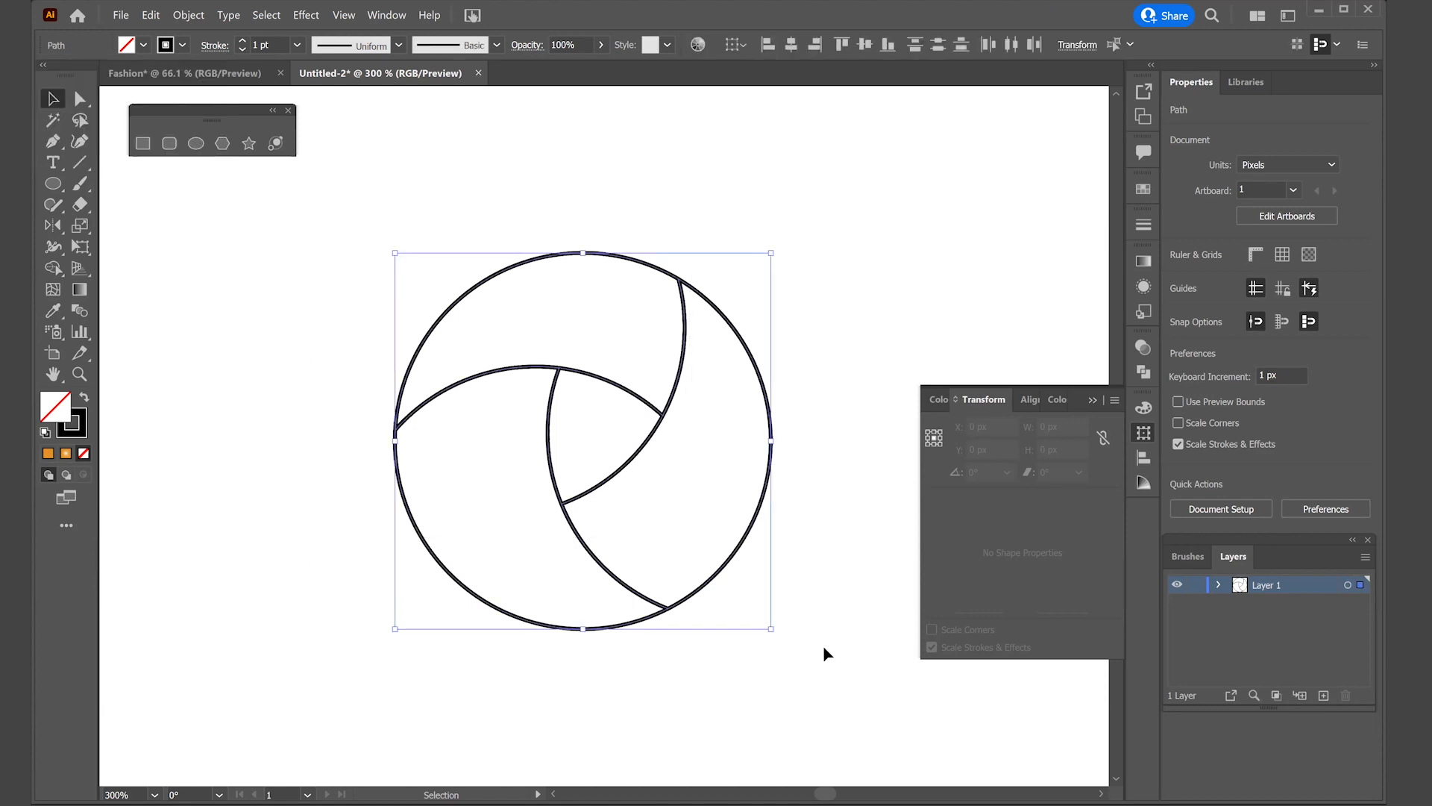
pyautogui.click(144, 47)
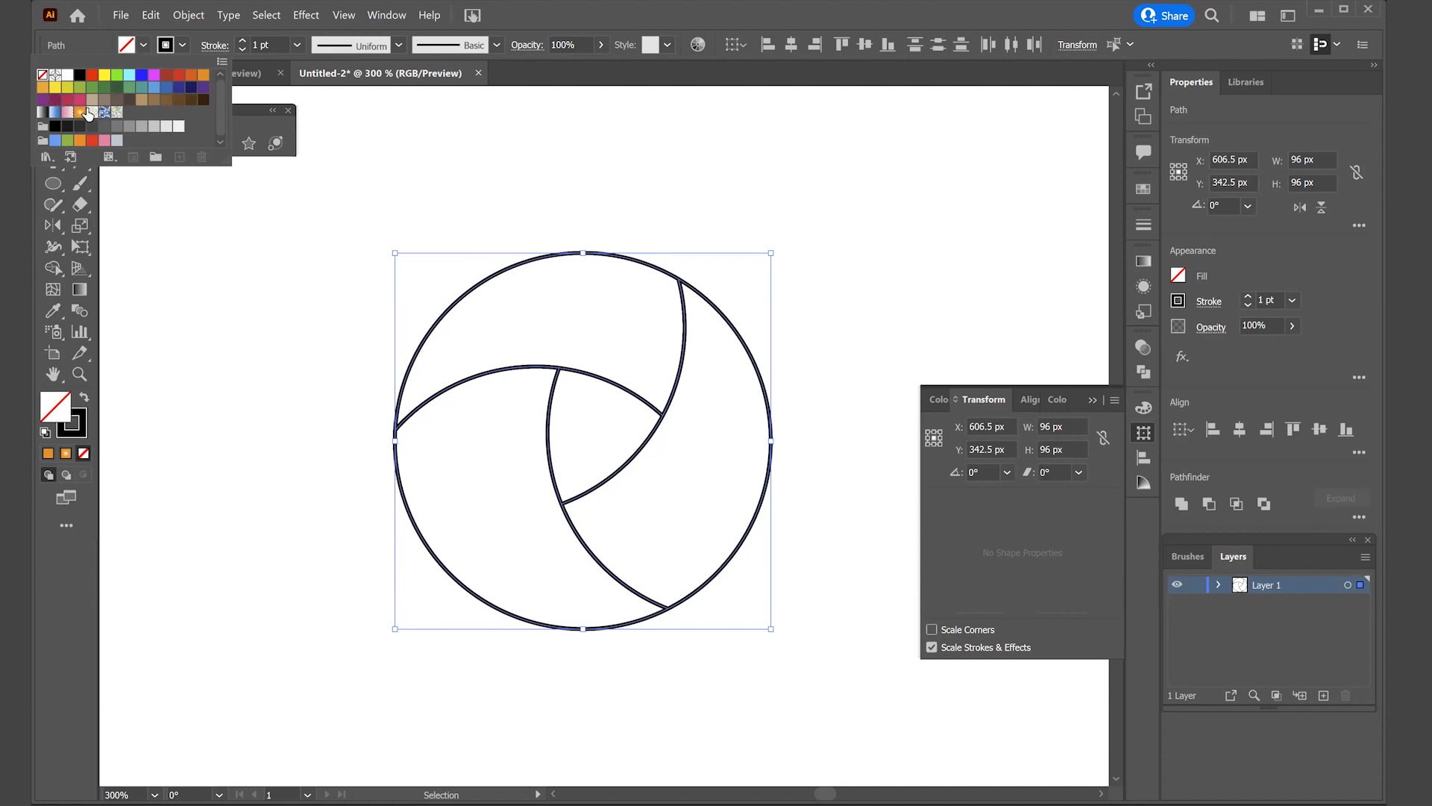
pyautogui.click(80, 113)
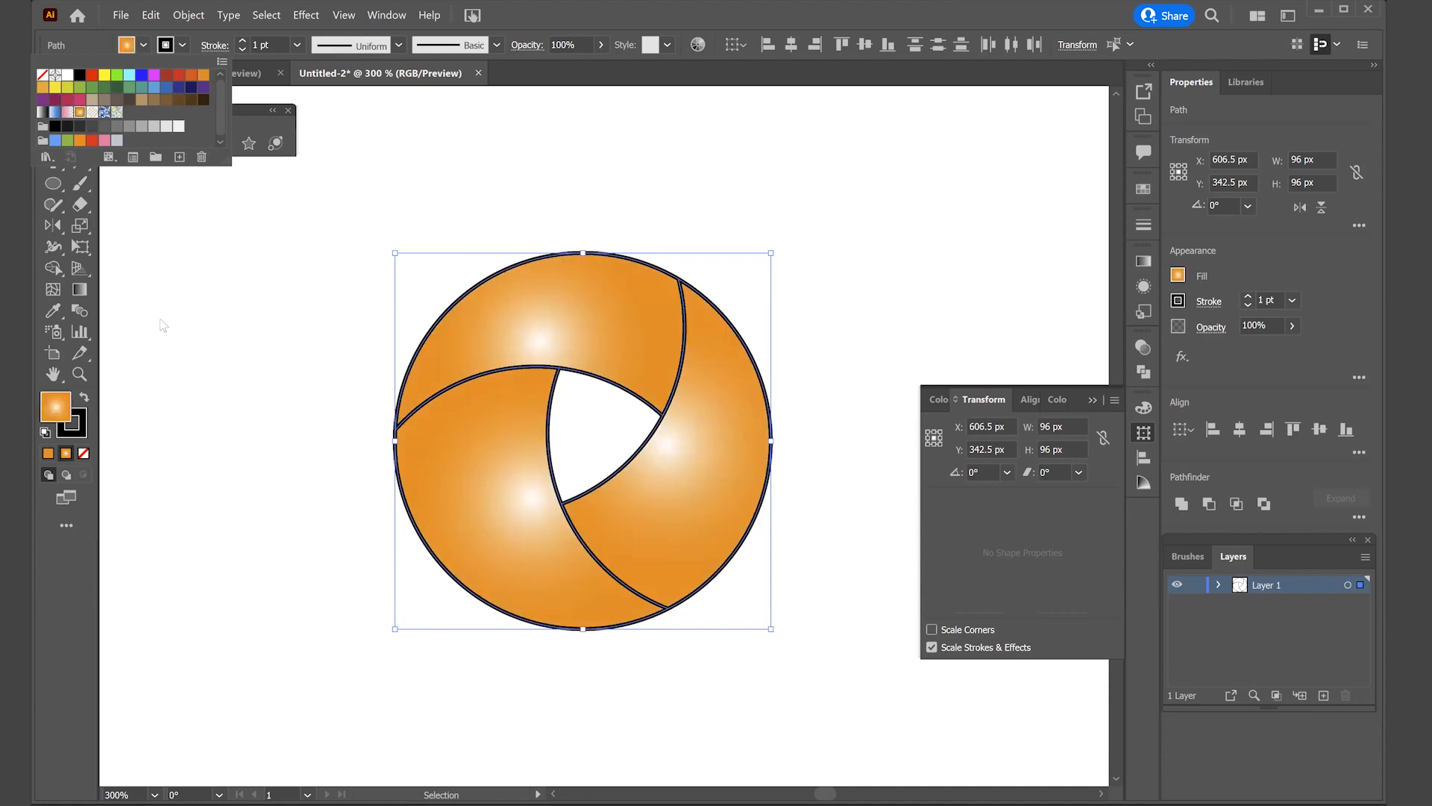
pyautogui.click(65, 456)
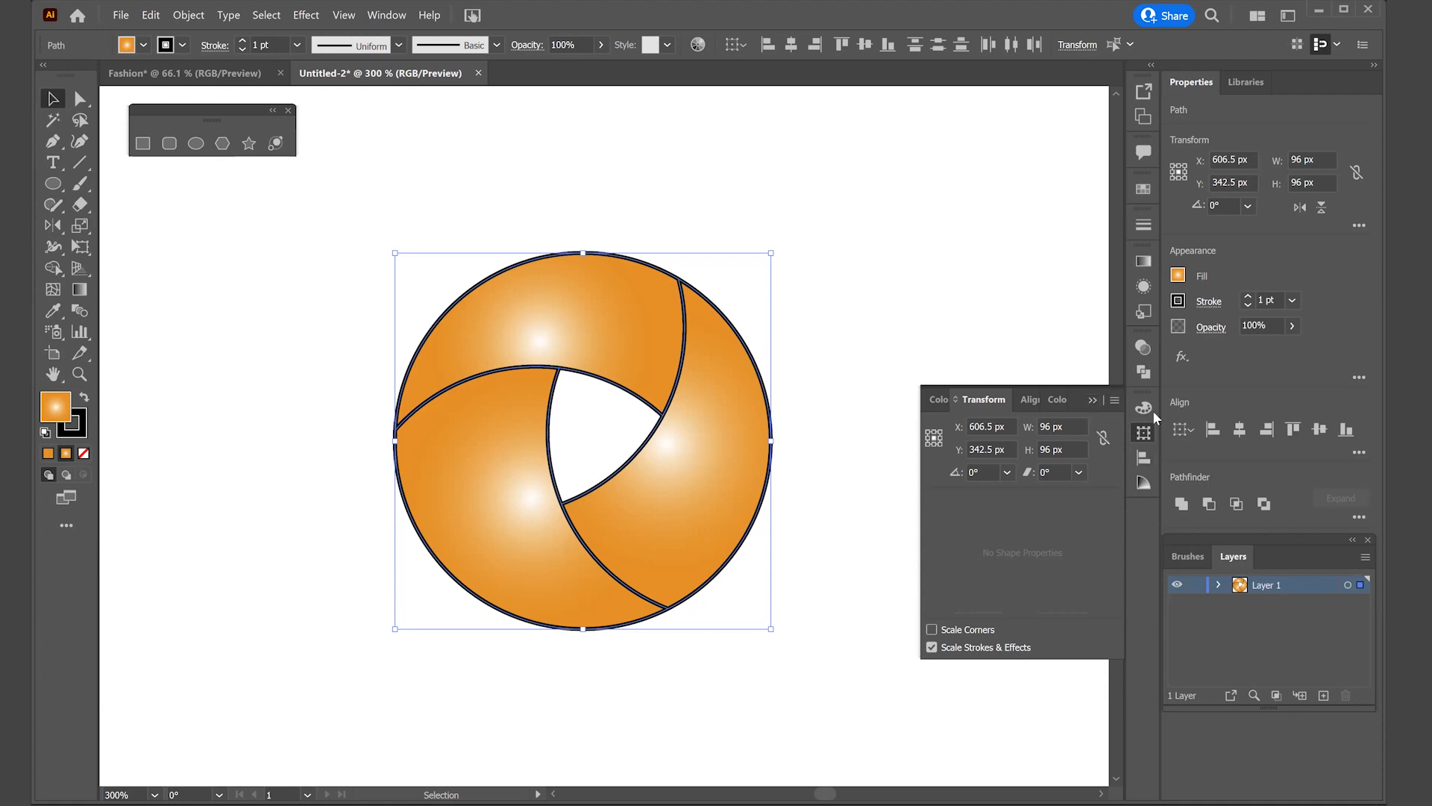
# Change the gradient type of the blades to linear and deselect them
pyautogui.click(1144, 259)
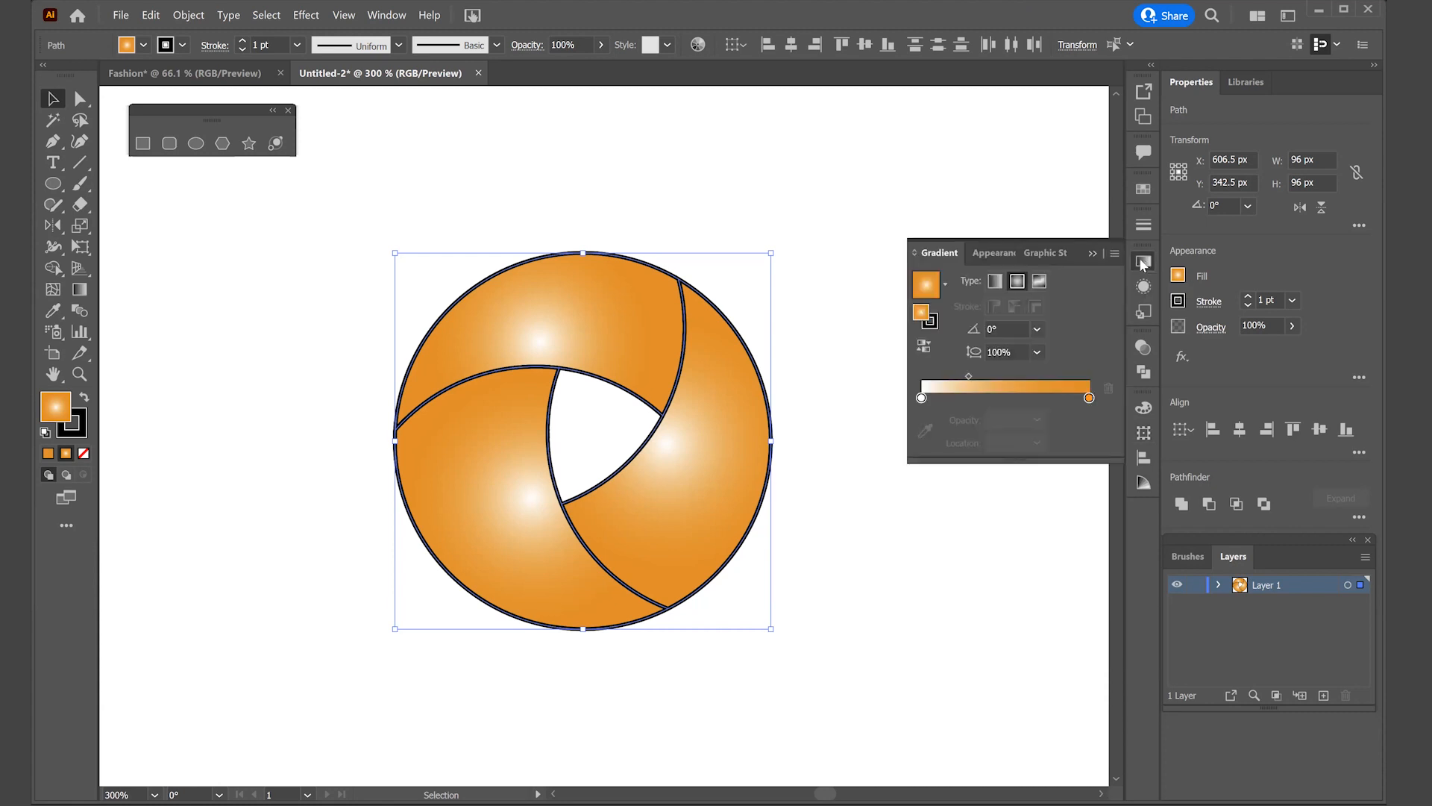
pyautogui.click(995, 282)
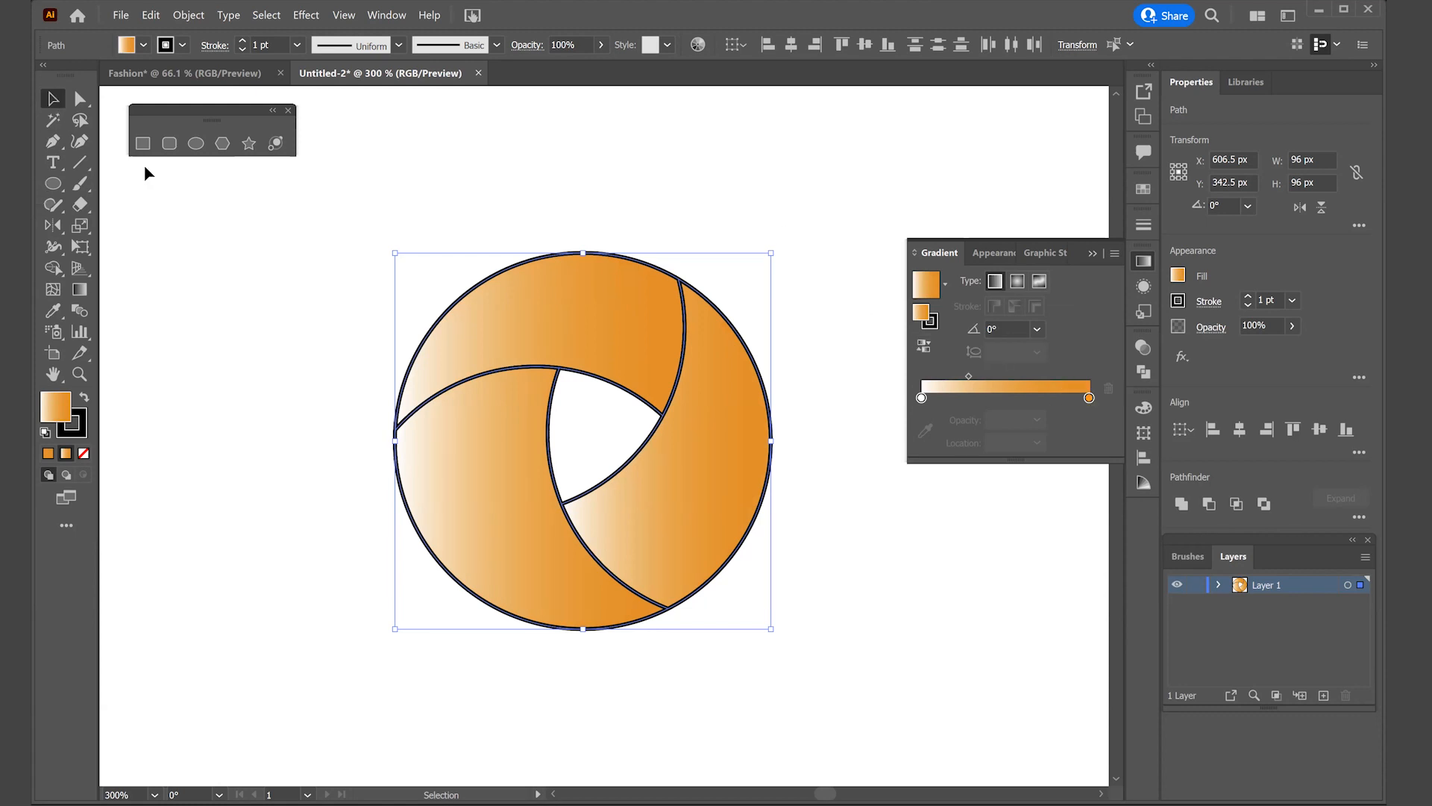
pyautogui.click(297, 264)
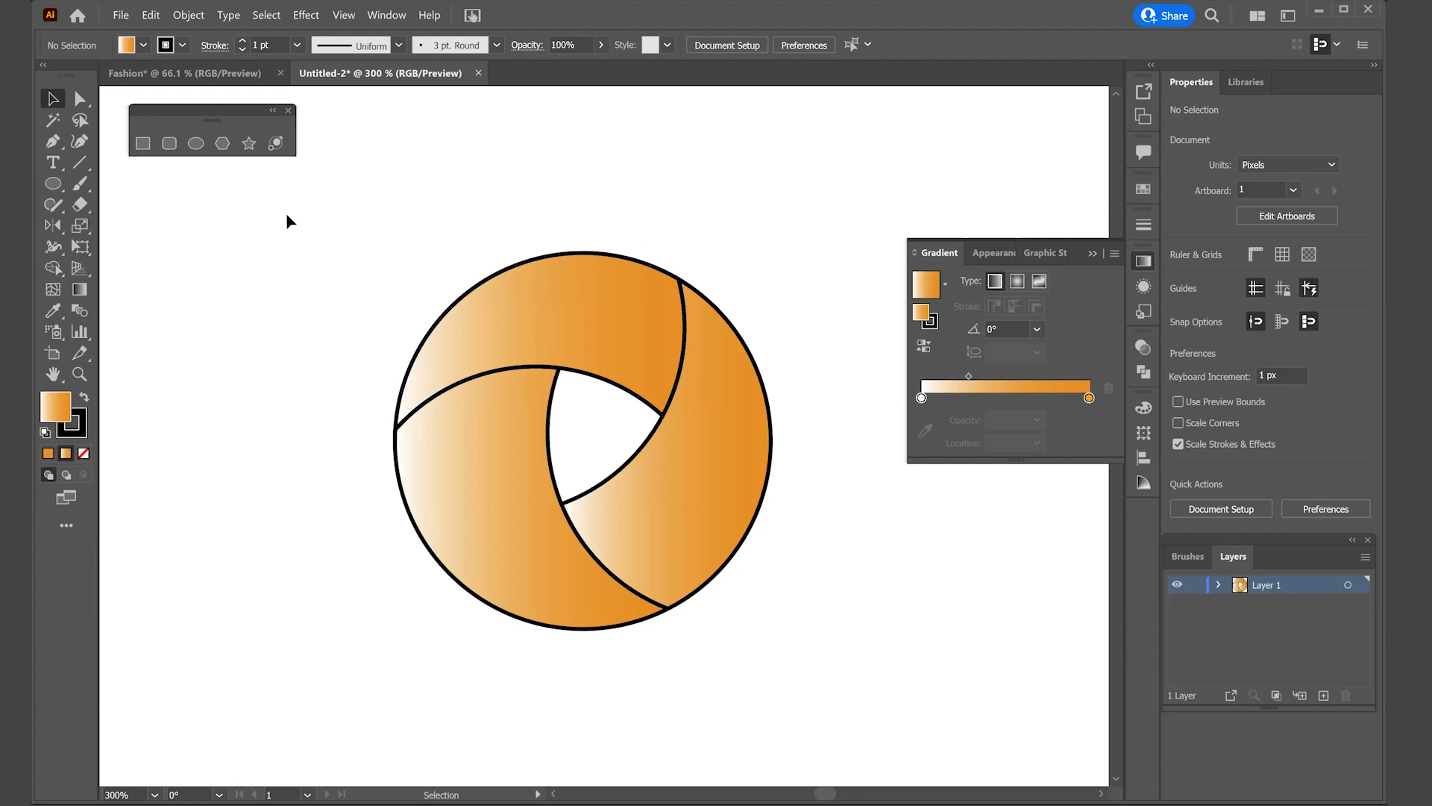
# Group all pieces of the circular design and move the group toward the lower-left of the canvas
pyautogui.moveTo(283, 240); pyautogui.dragTo(858, 619)
pyautogui.rightClick(708, 467)
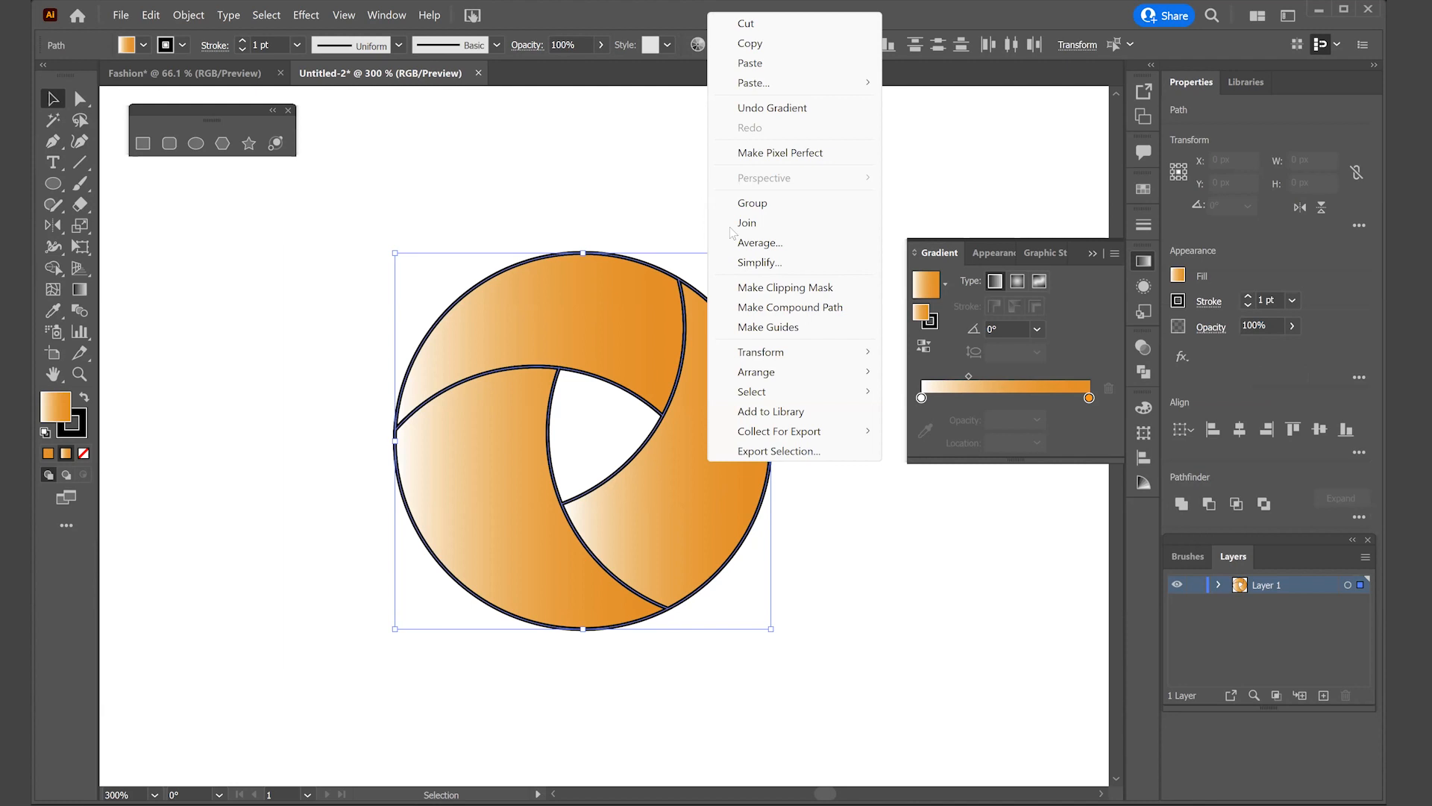
pyautogui.click(752, 203)
pyautogui.click(678, 201)
pyautogui.moveTo(619, 300); pyautogui.dragTo(485, 350)
pyautogui.click(670, 397)
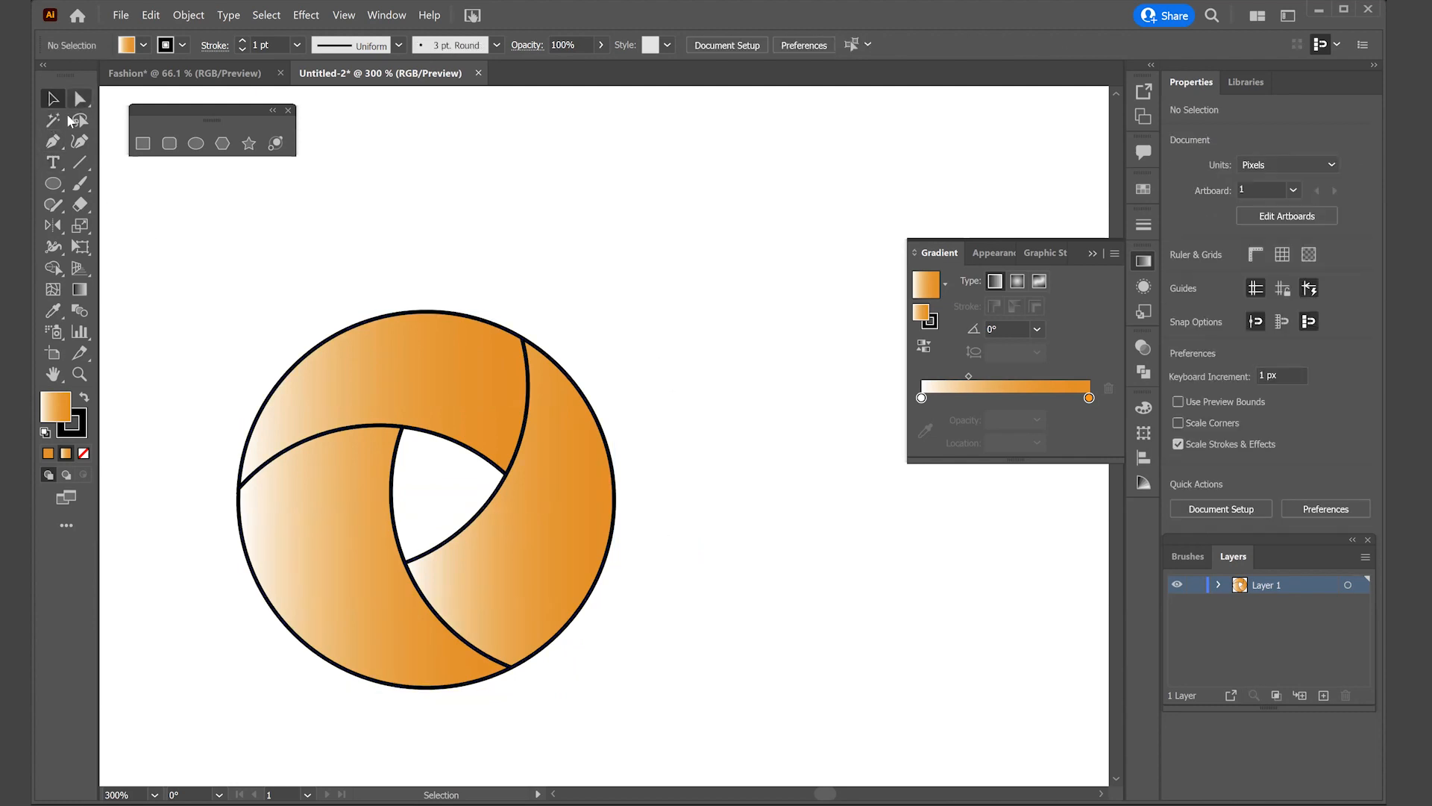
# Draw a small gradient-filled circle about 29 px in diameter above the circular design
pyautogui.click(195, 143)
pyautogui.moveTo(434, 150); pyautogui.dragTo(554, 259)
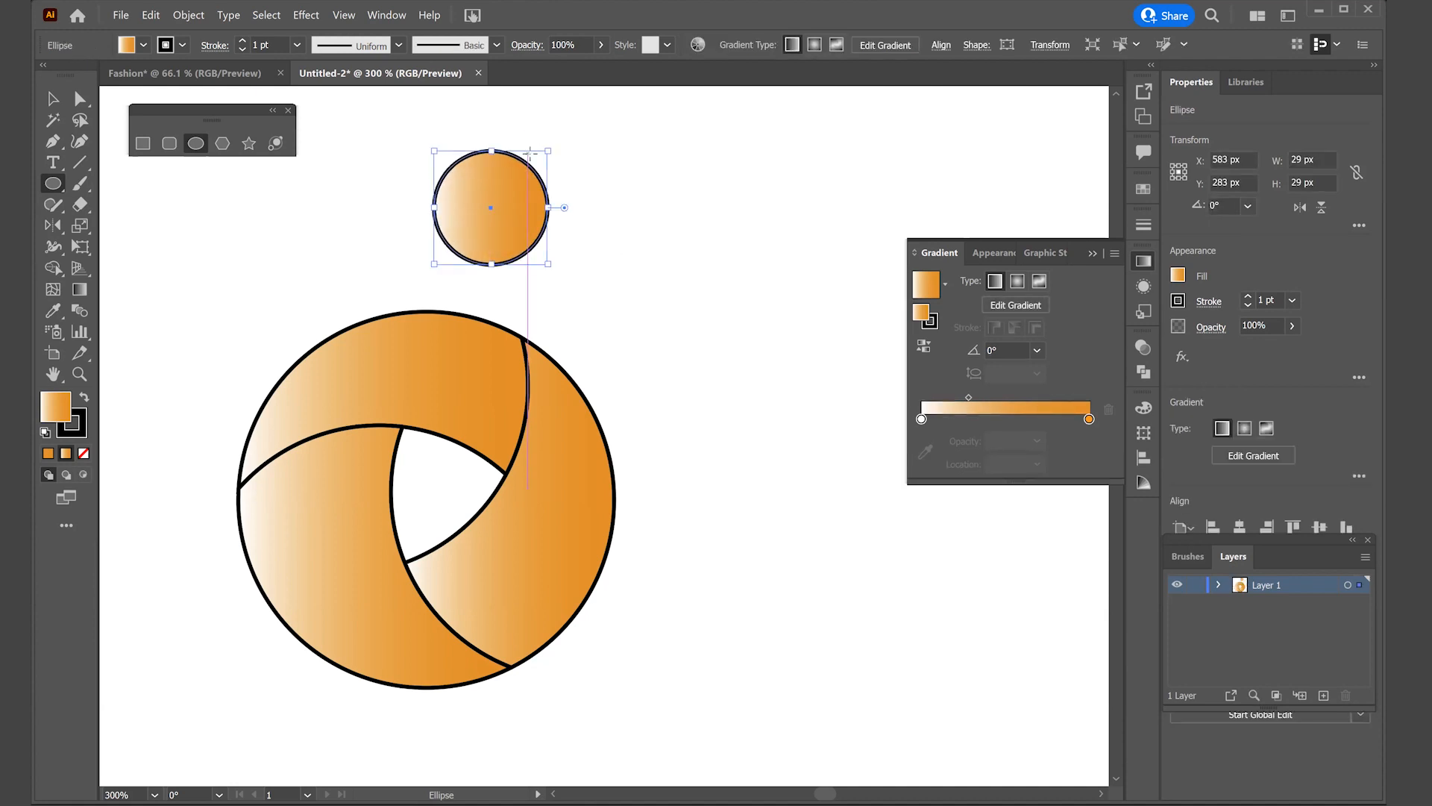
pyautogui.click(53, 100)
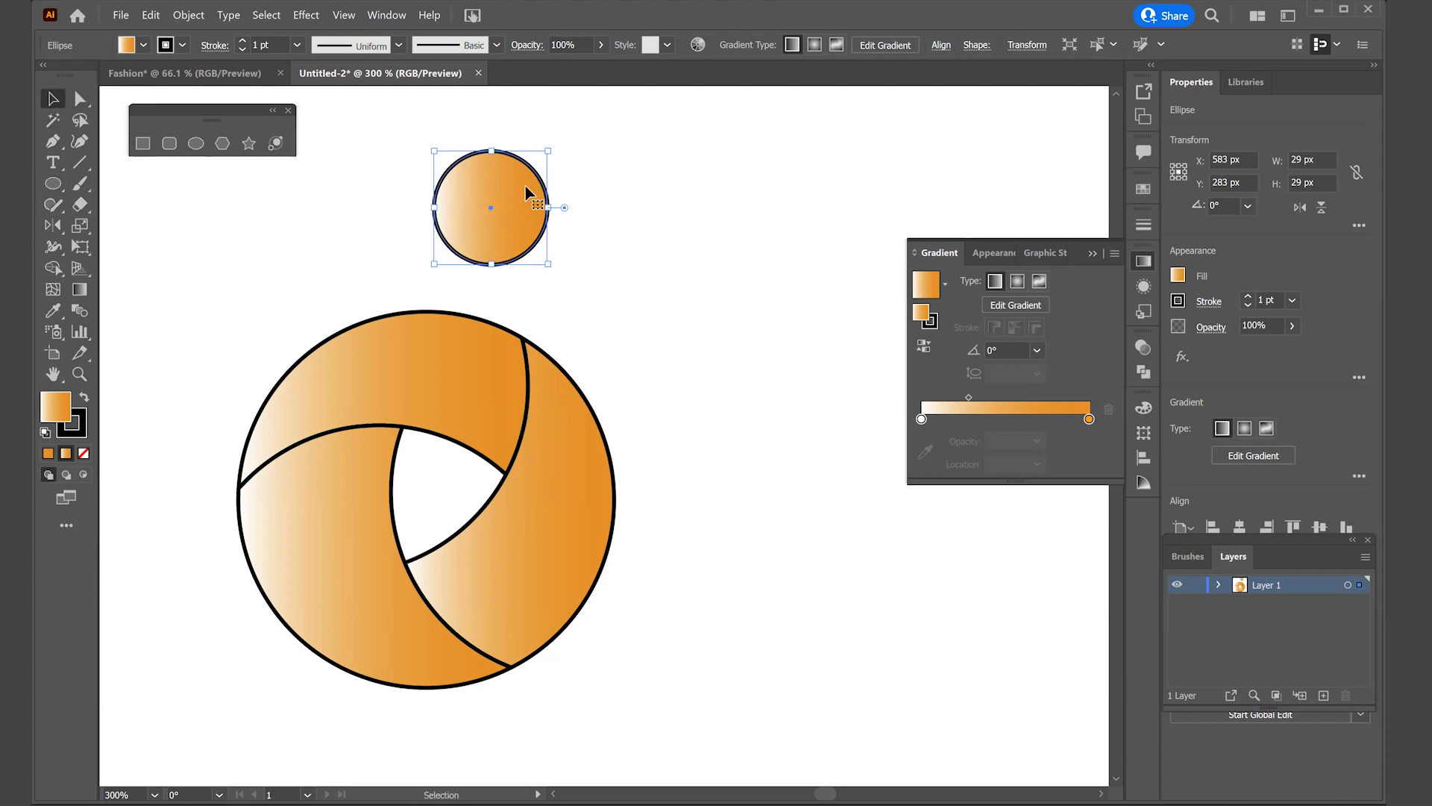
# Duplicate the small circle so the copy overlaps the original, and place a copy of the pair beside it
pyautogui.moveTo(546, 197); pyautogui.dragTo(595, 198)
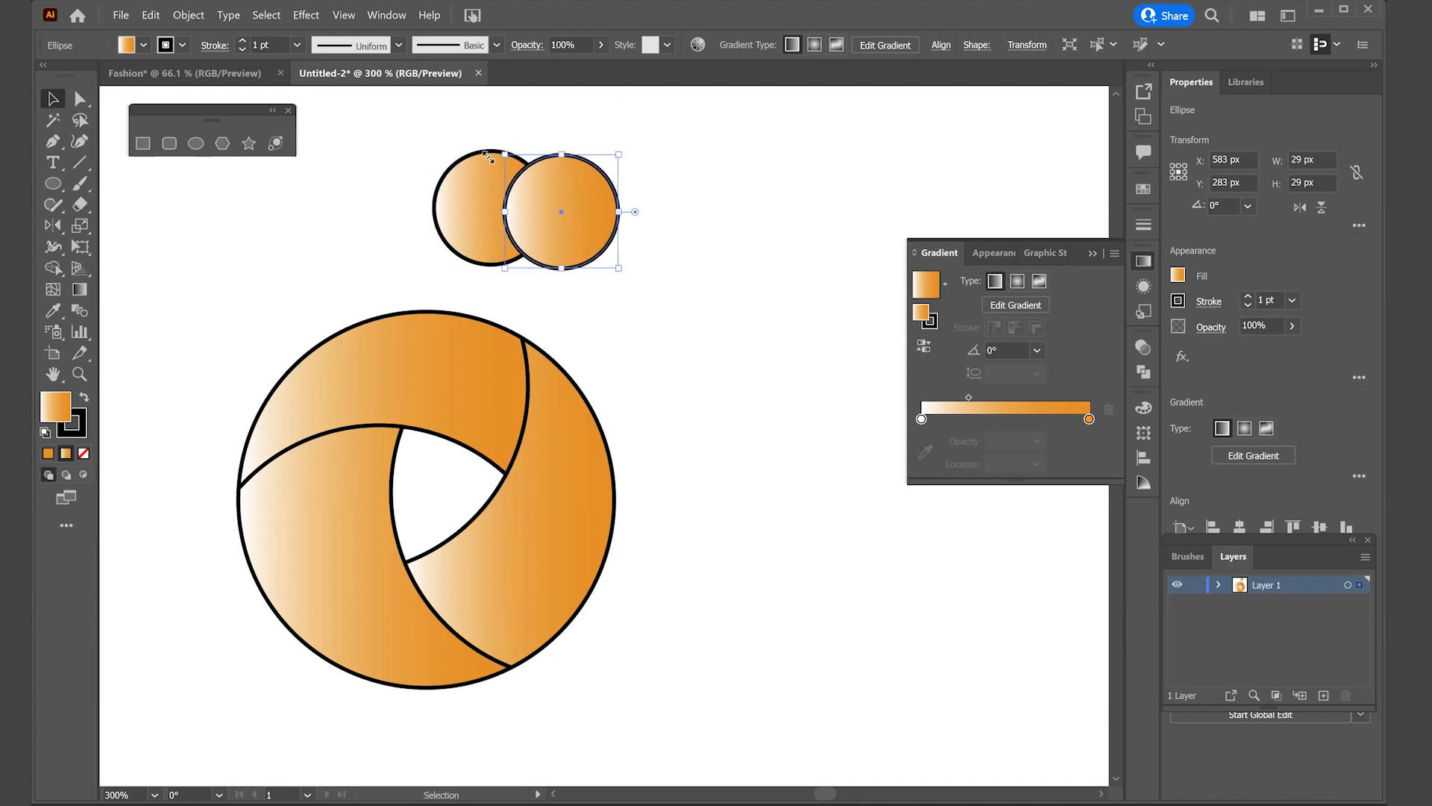
pyautogui.moveTo(384, 137); pyautogui.dragTo(639, 279)
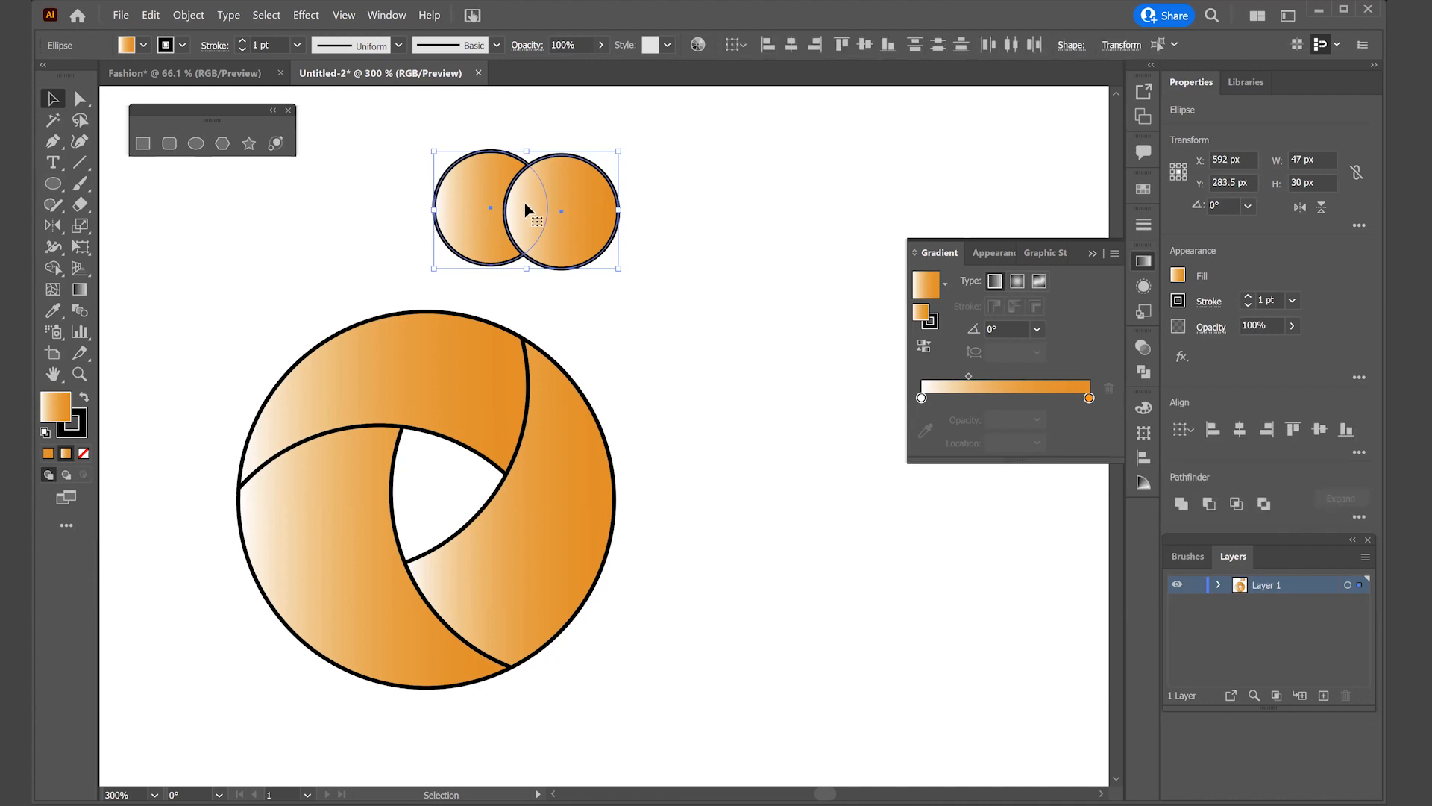
pyautogui.moveTo(528, 211); pyautogui.dragTo(754, 198)
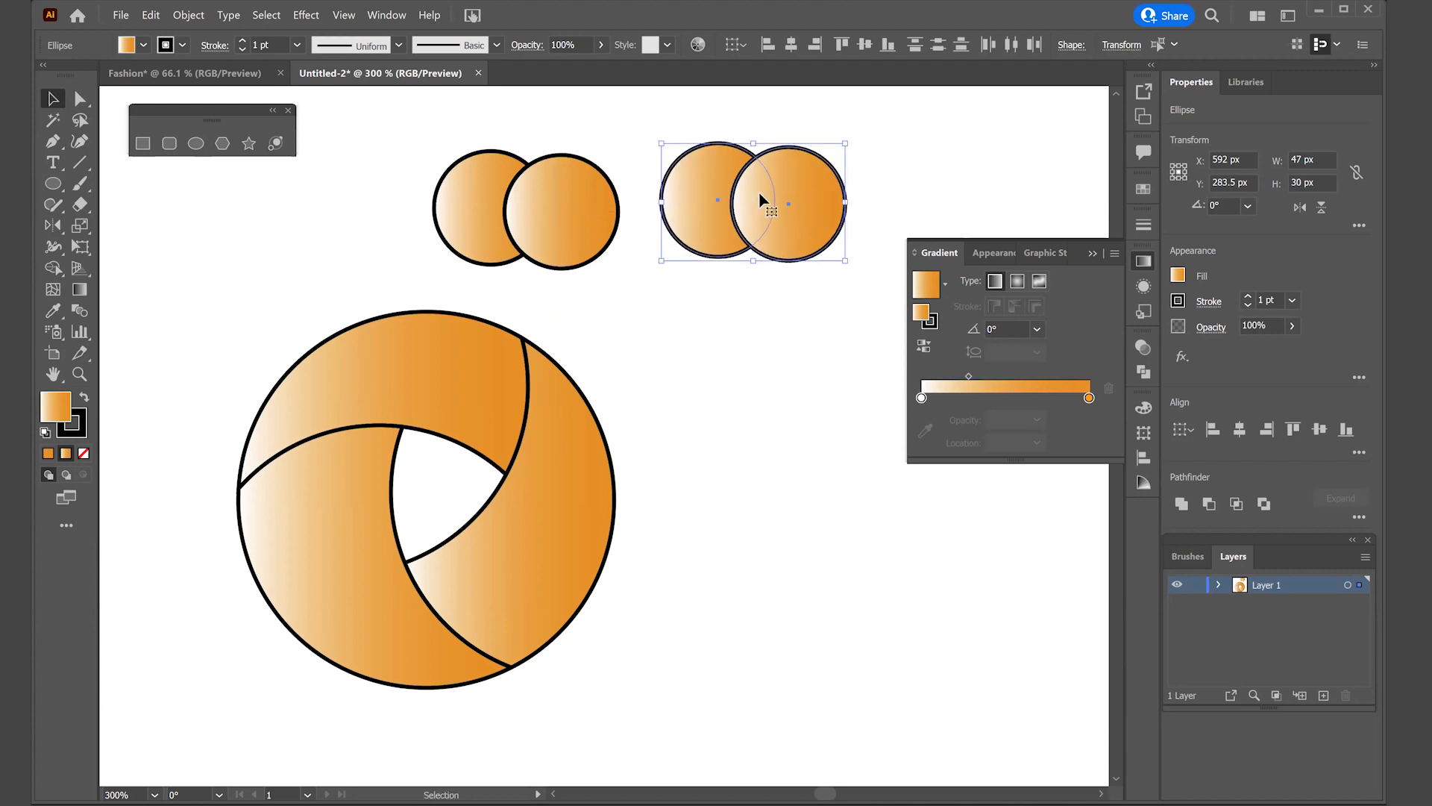
# Repeat the duplication to make a third overlapping circle pair, and remove the fill from all three pairs
pyautogui.hotkey('ctrl', 'd')
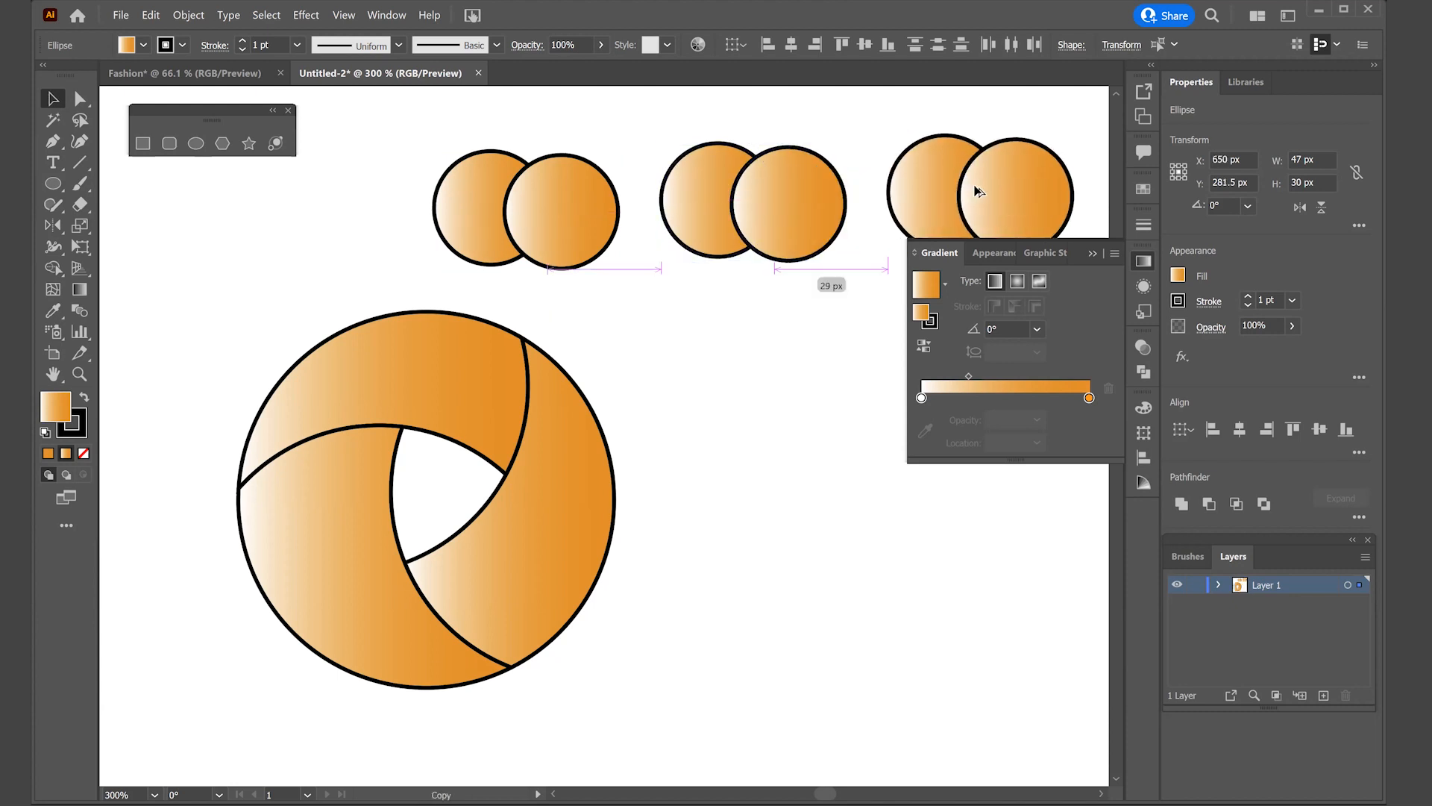
pyautogui.moveTo(387, 122); pyautogui.dragTo(1095, 284)
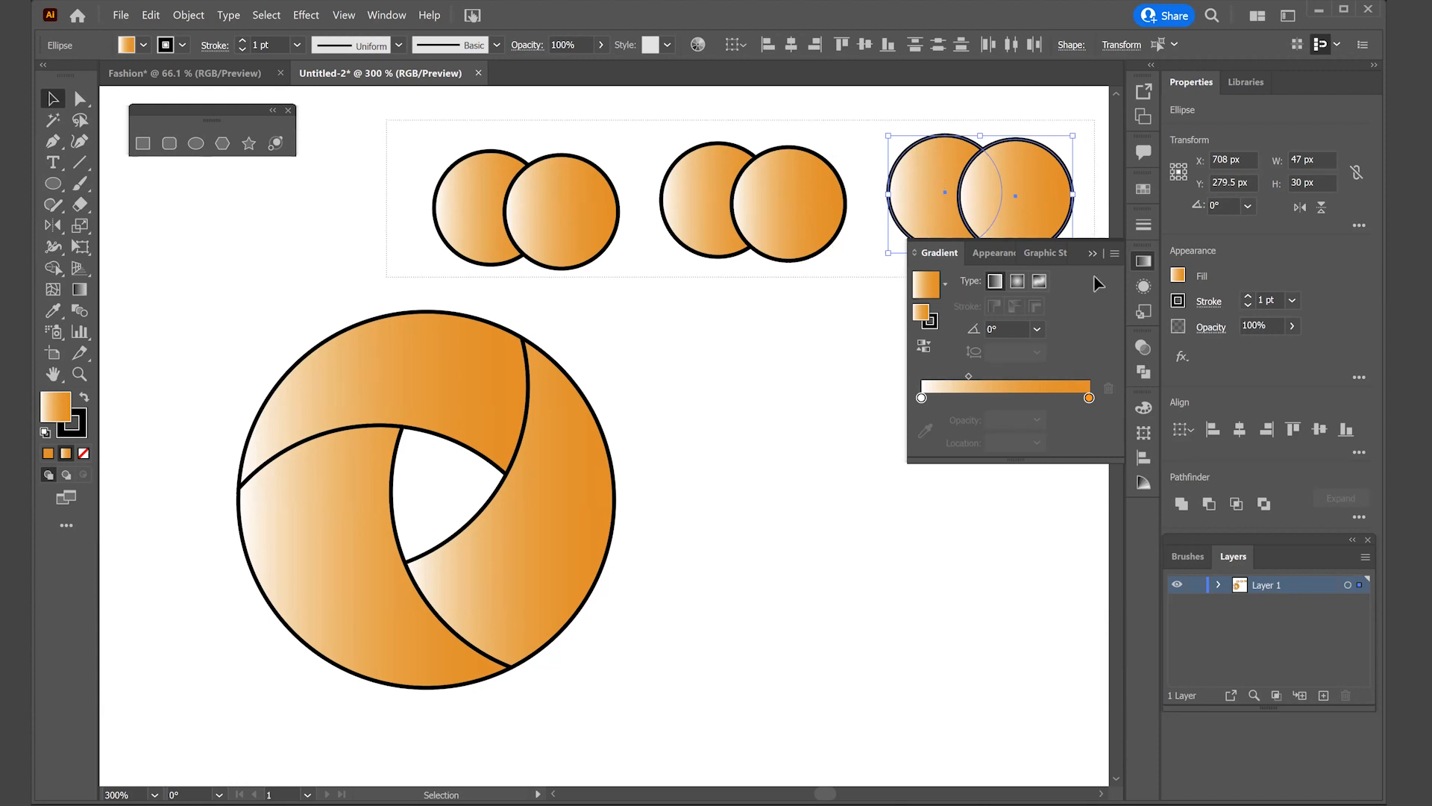
pyautogui.click(143, 45)
pyautogui.click(43, 74)
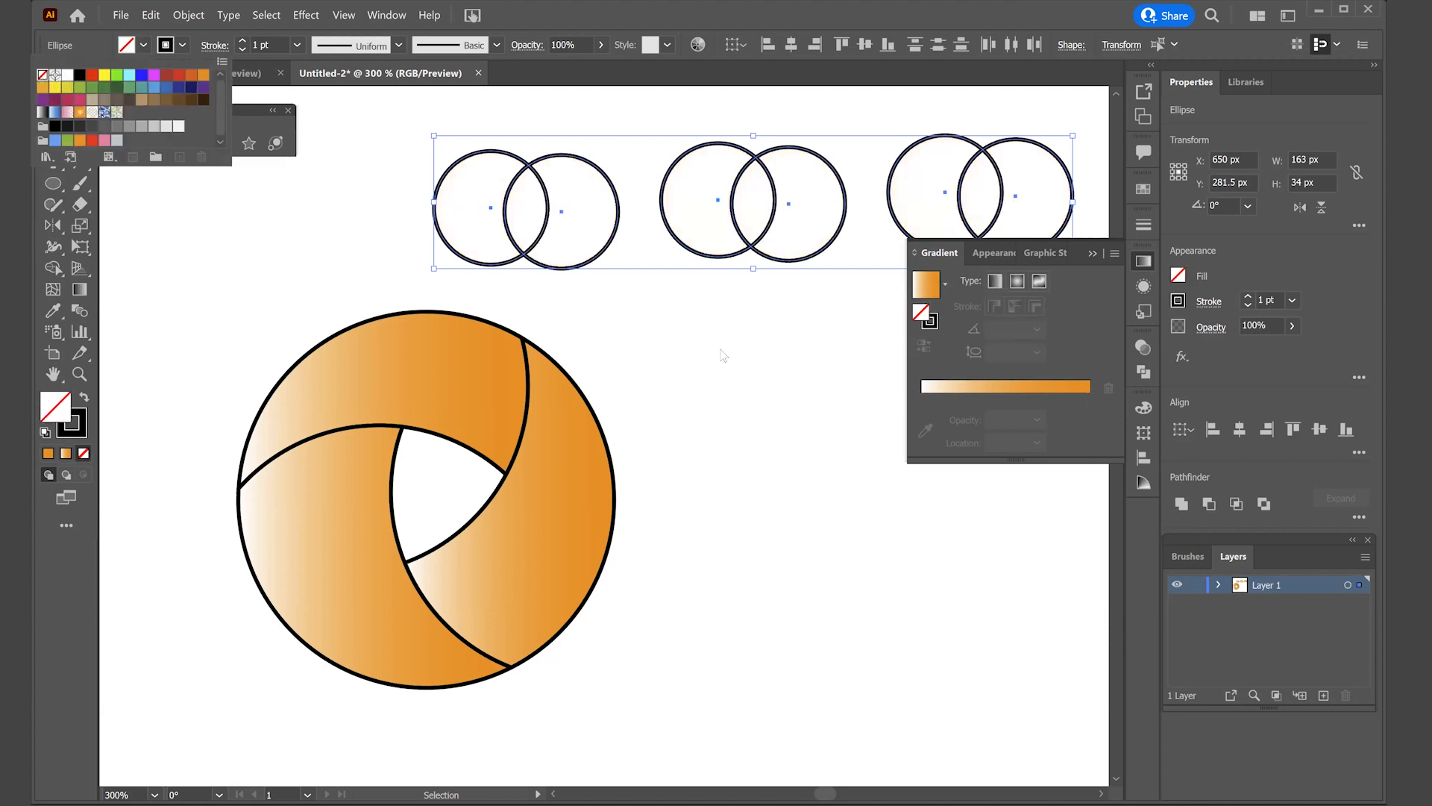
pyautogui.press('Escape')
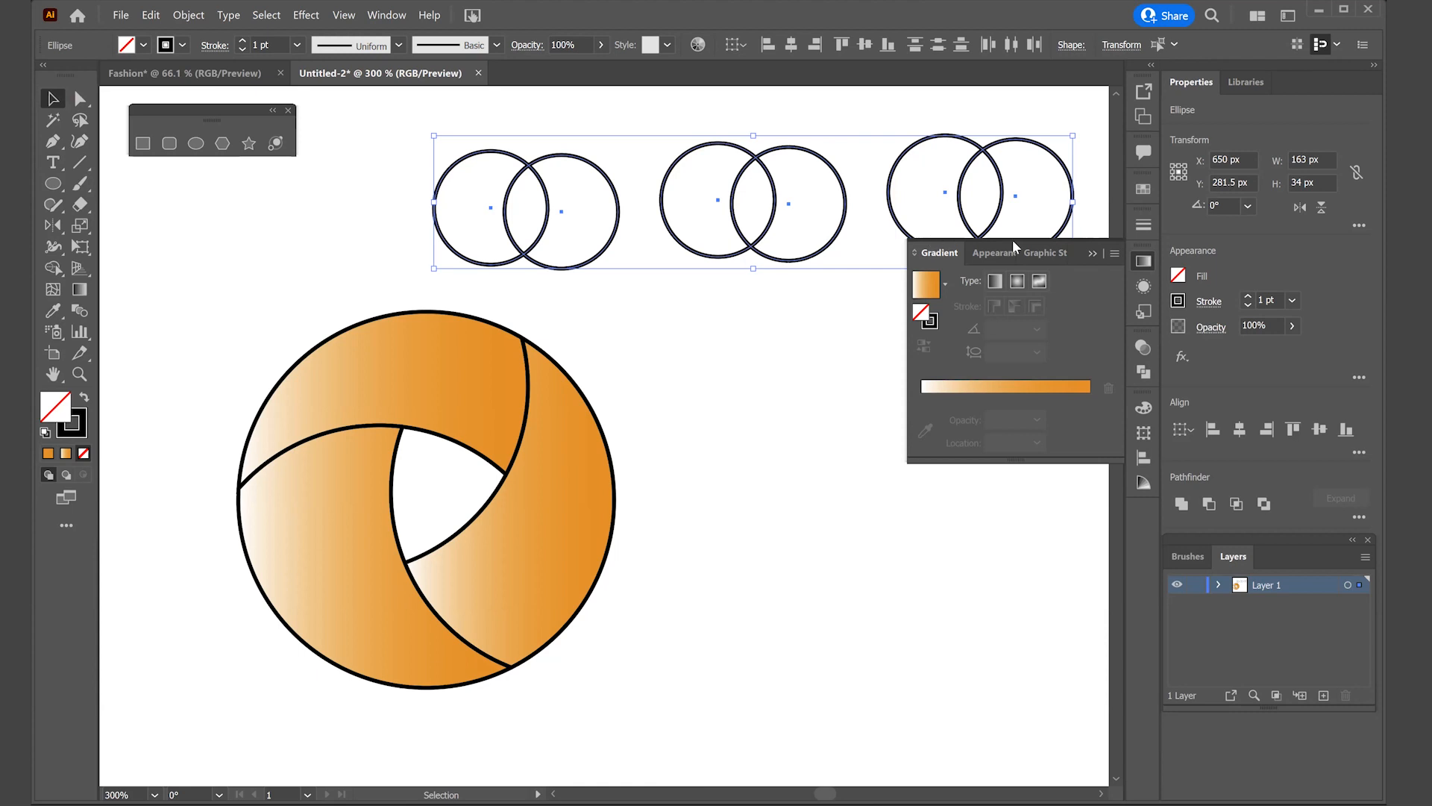
pyautogui.click(1092, 254)
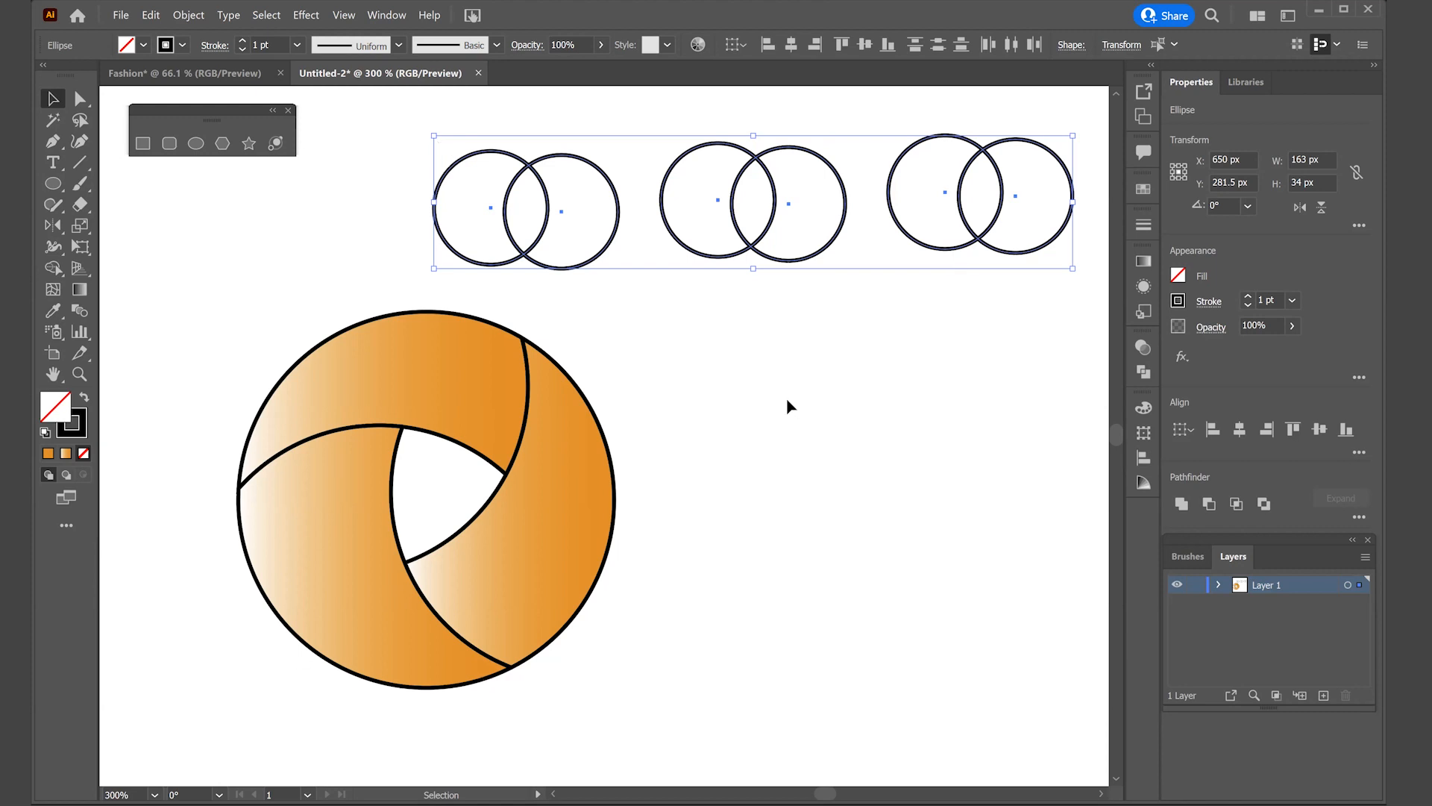
pyautogui.click(733, 334)
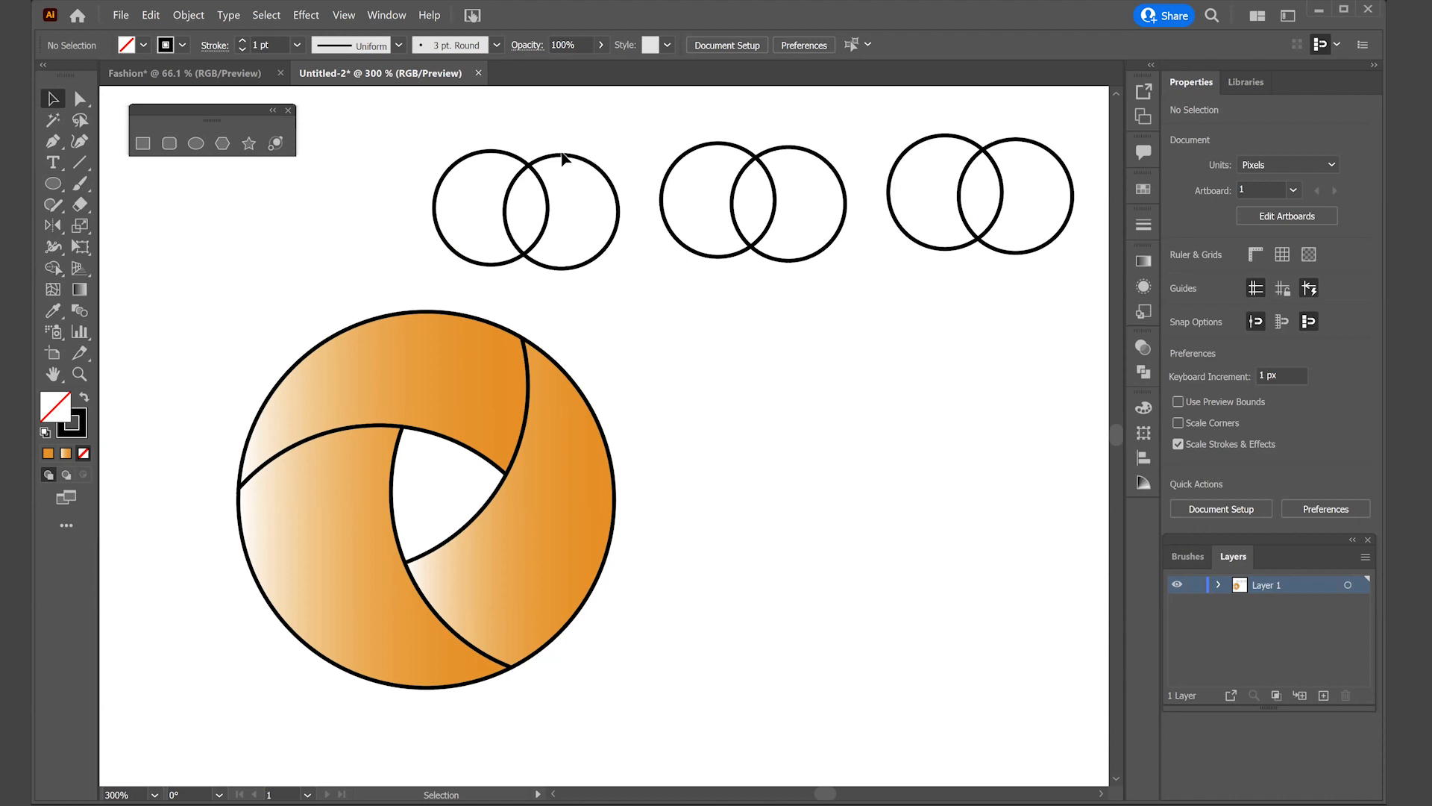
# Unite the first circle pair with Pathfinder, and subtract the front circle of the middle pair with Minus Front
pyautogui.click(385, 16)
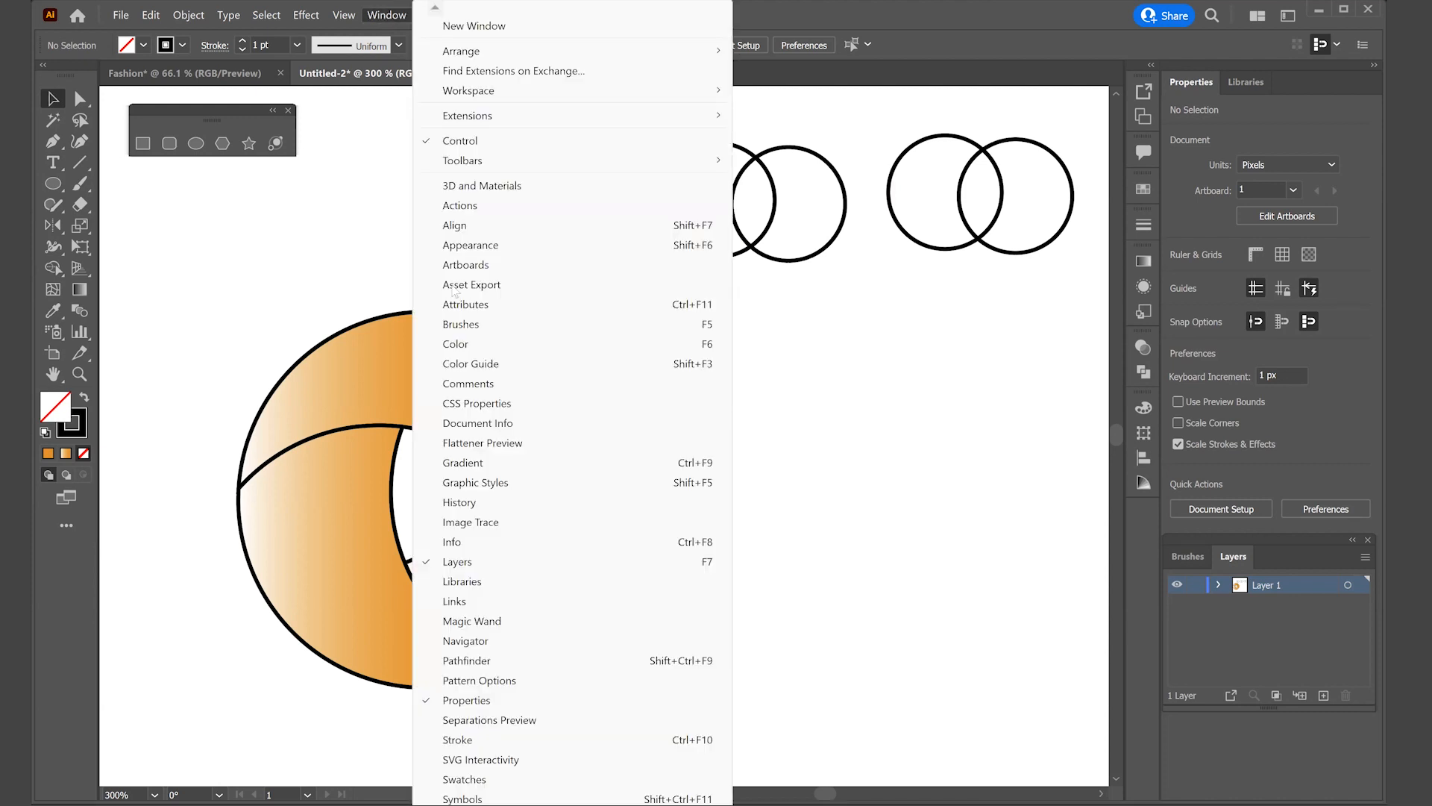
pyautogui.click(464, 661)
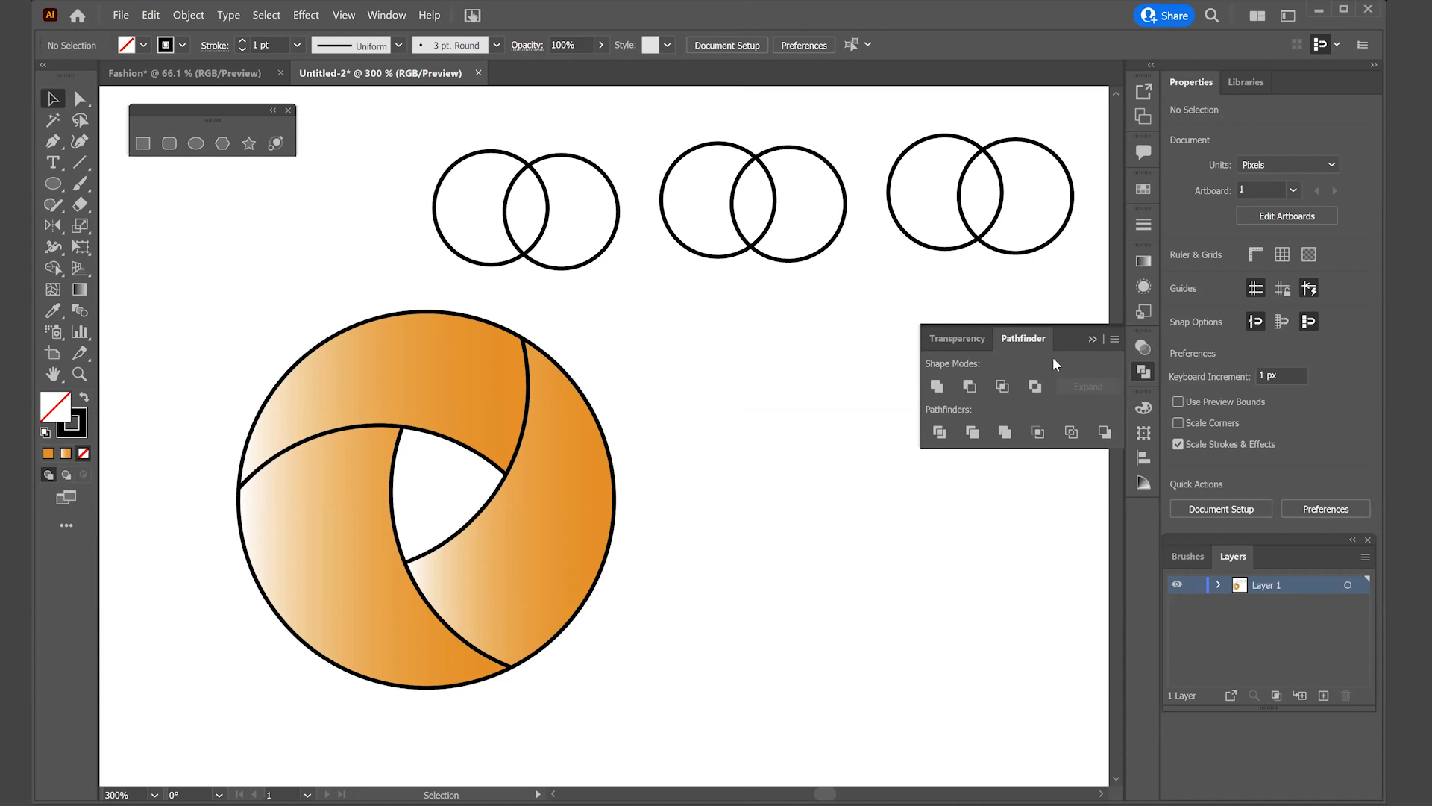
pyautogui.moveTo(375, 130); pyautogui.dragTo(639, 305)
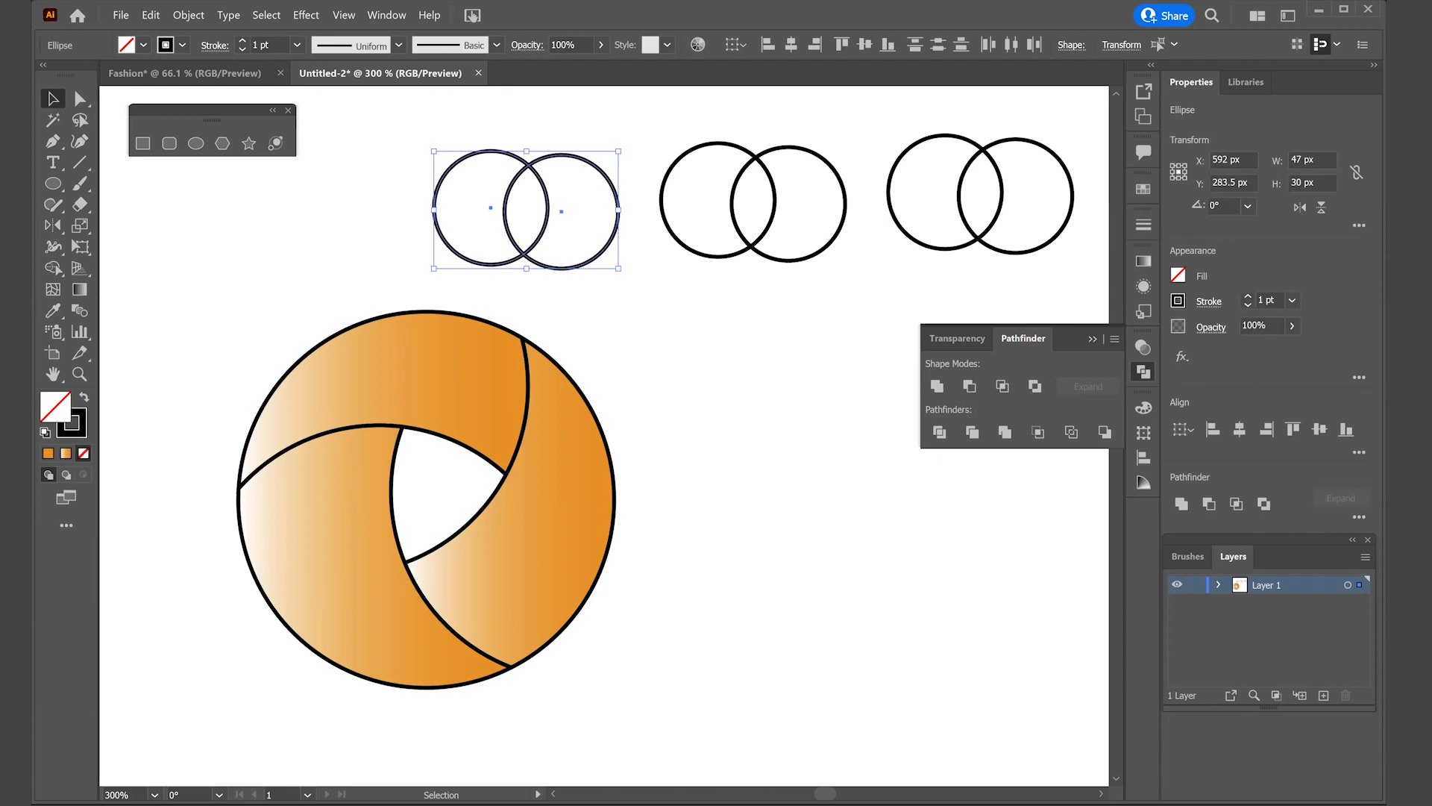
pyautogui.click(938, 386)
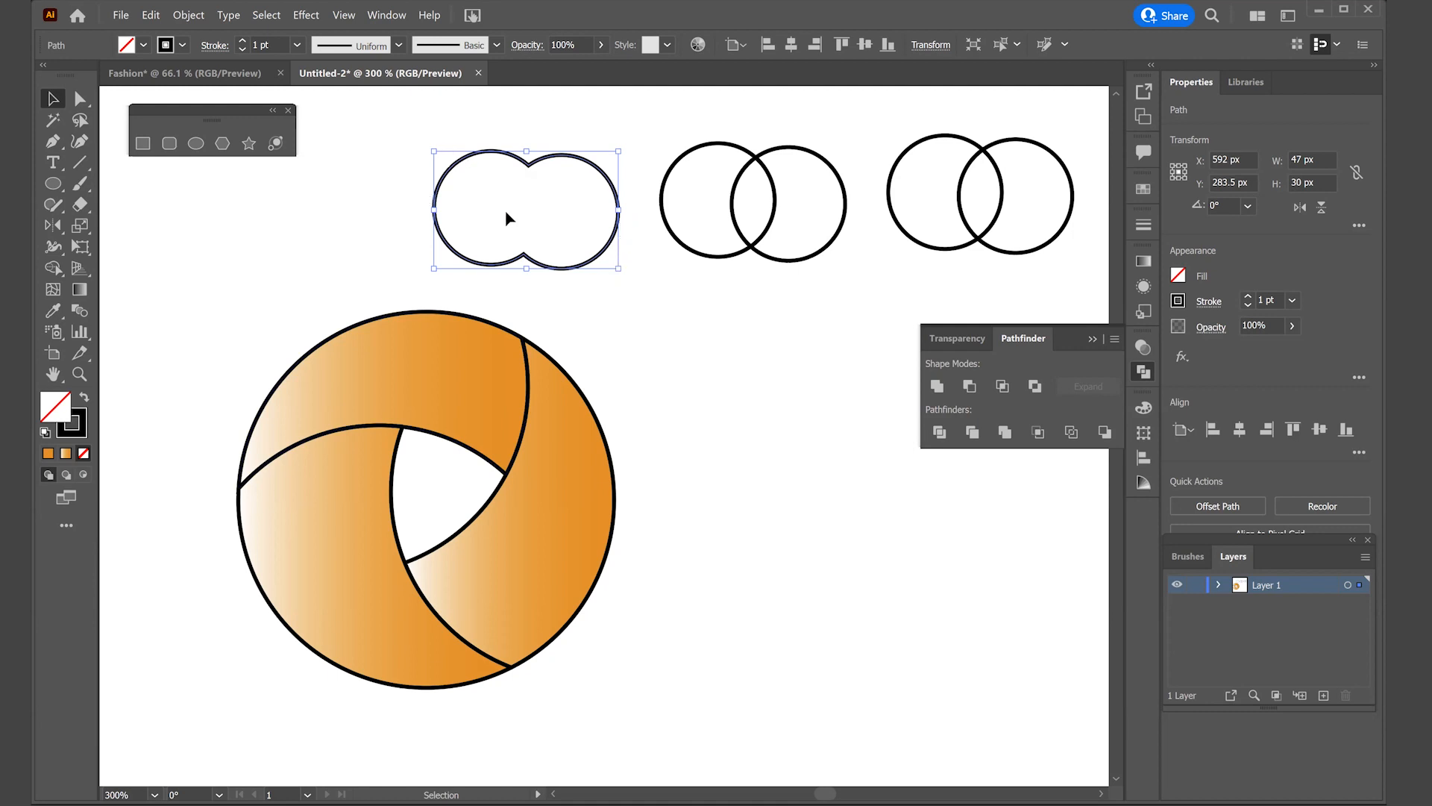
pyautogui.moveTo(650, 128); pyautogui.dragTo(851, 279)
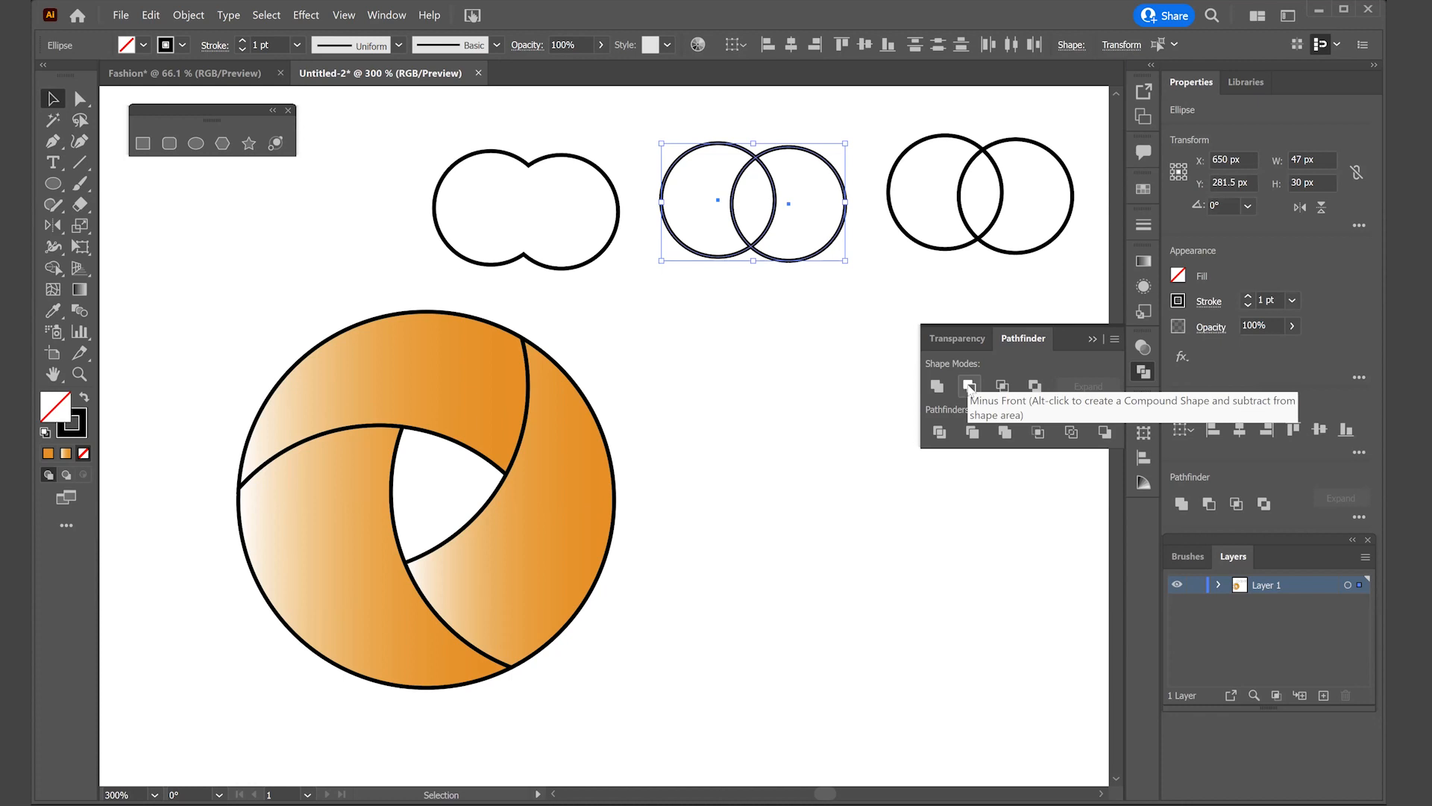
pyautogui.click(968, 386)
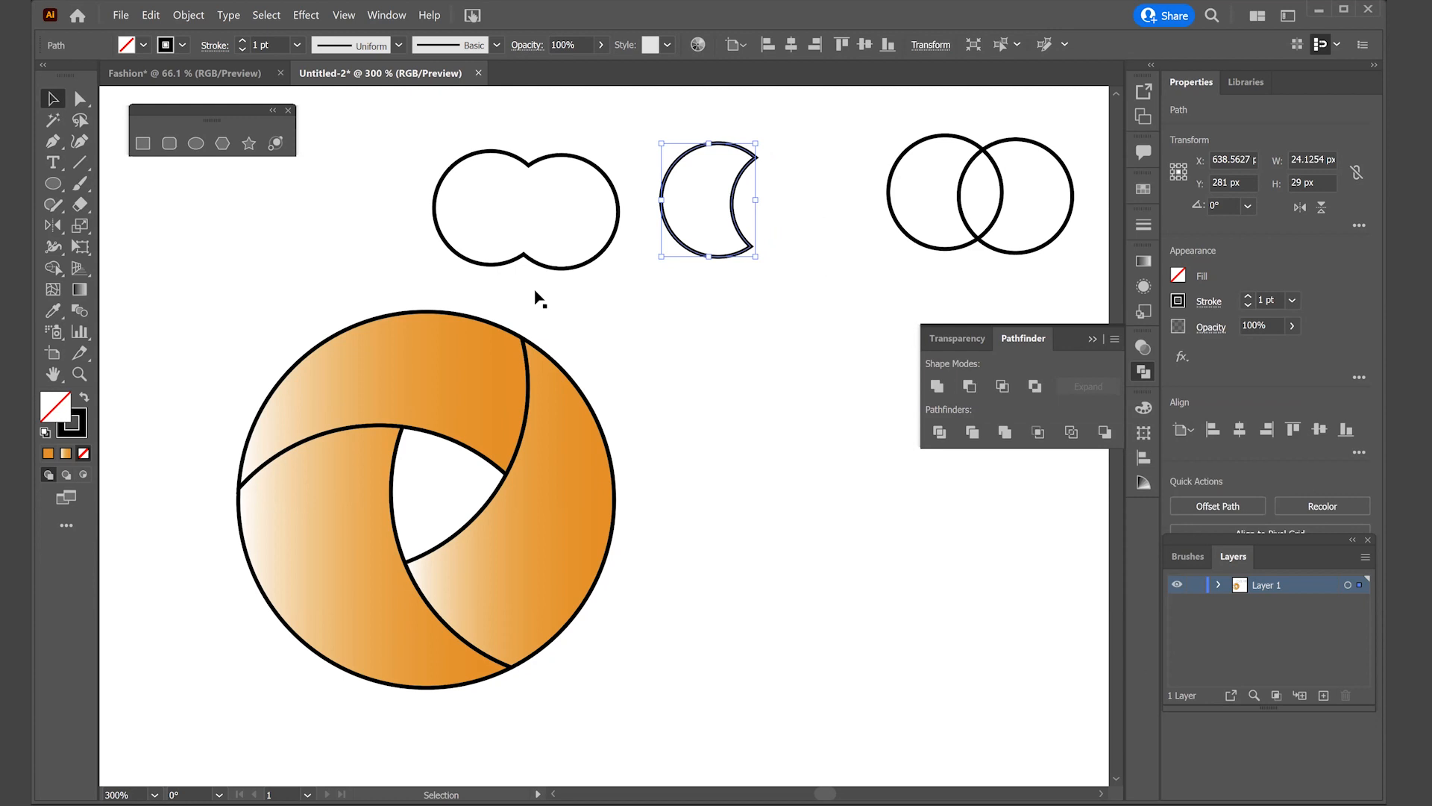
# Try the Pathfinder Intersect mode on the third circle pair, and undo it
pyautogui.moveTo(857, 117); pyautogui.dragTo(1091, 284)
pyautogui.moveTo(1097, 291); pyautogui.dragTo(1094, 282)
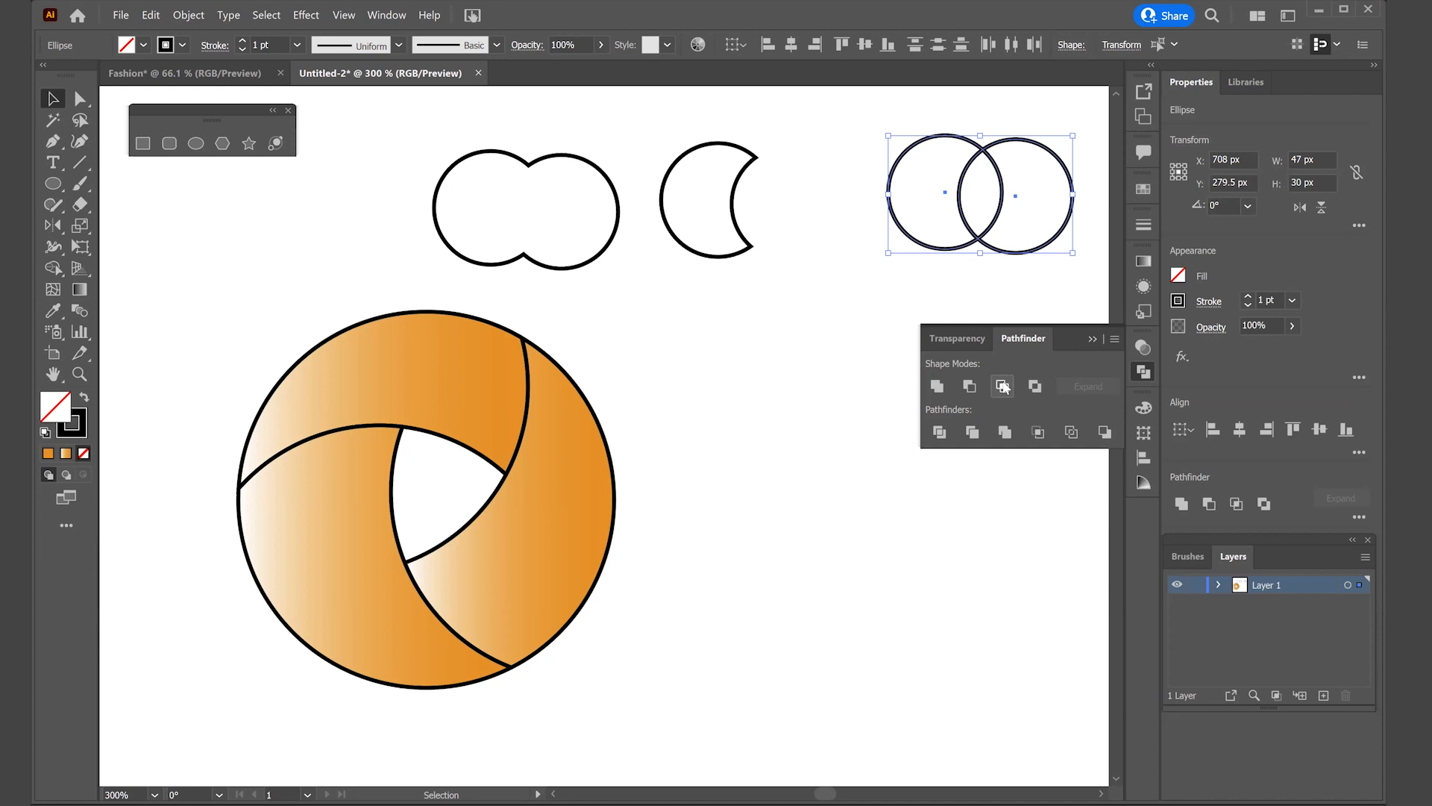
pyautogui.click(1003, 387)
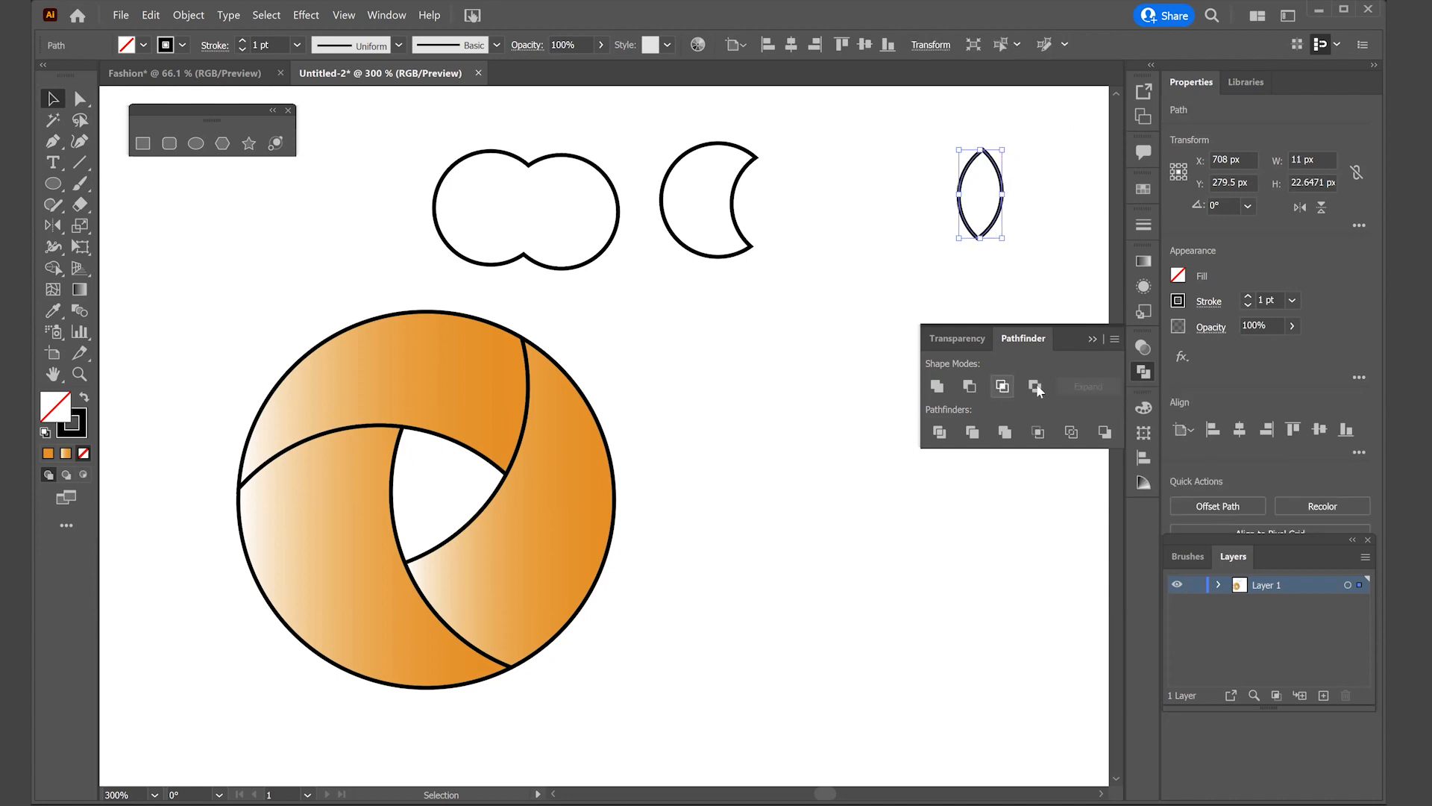
pyautogui.press('a')
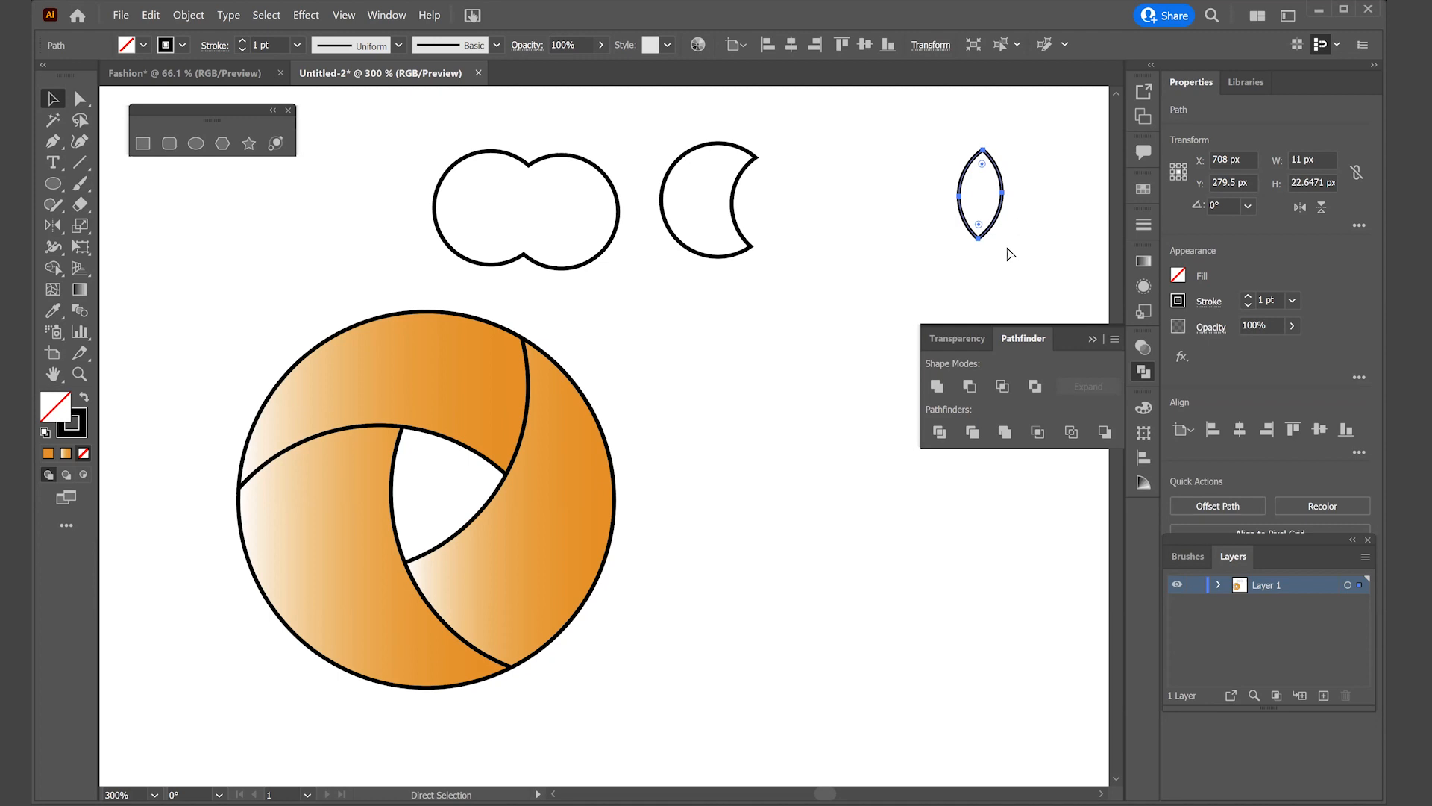
pyautogui.hotkey('ctrl', 'z')
pyautogui.press('v')
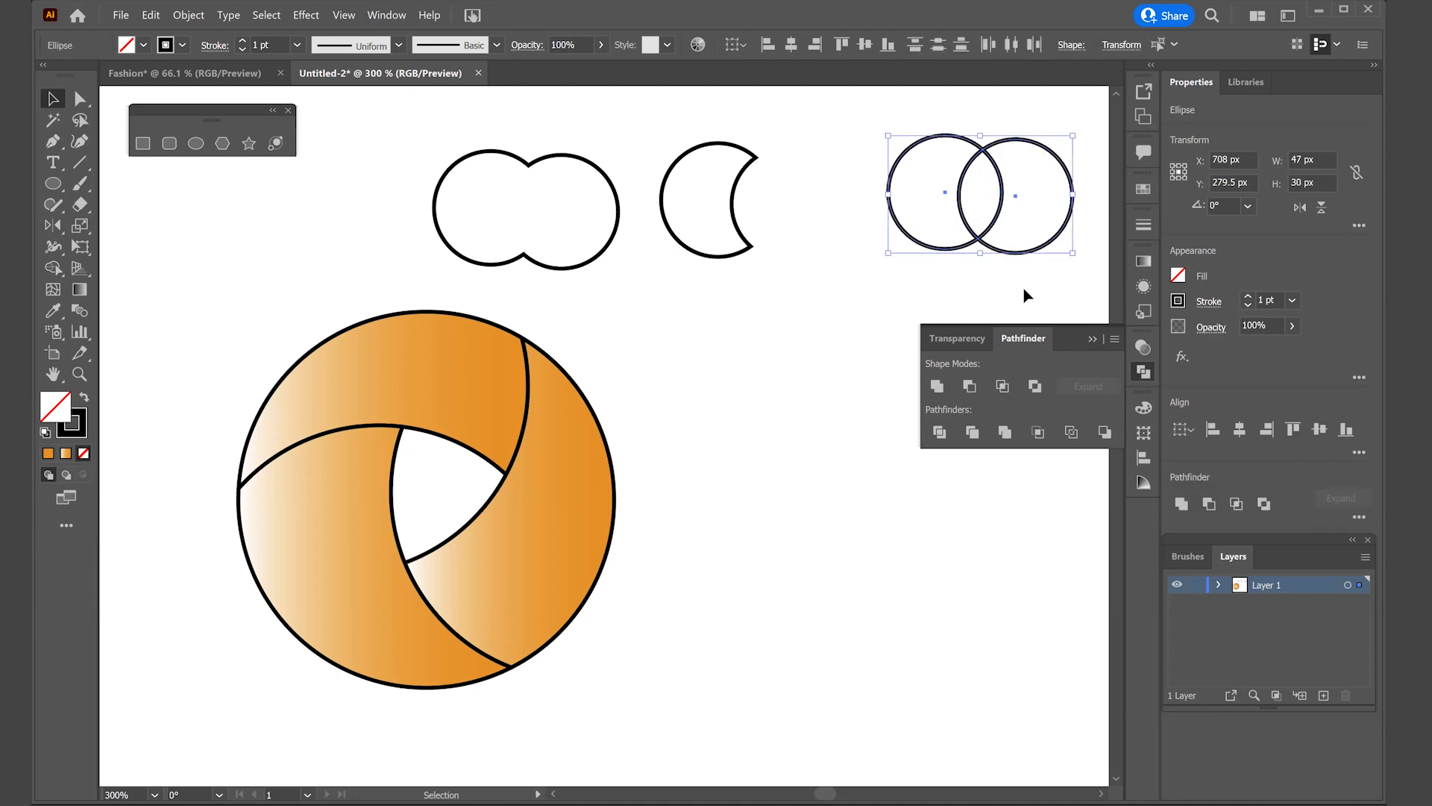
# Apply the Pathfinder Exclude mode to the third circle pair and shift the pair slightly up and to the left
pyautogui.click(1035, 387)
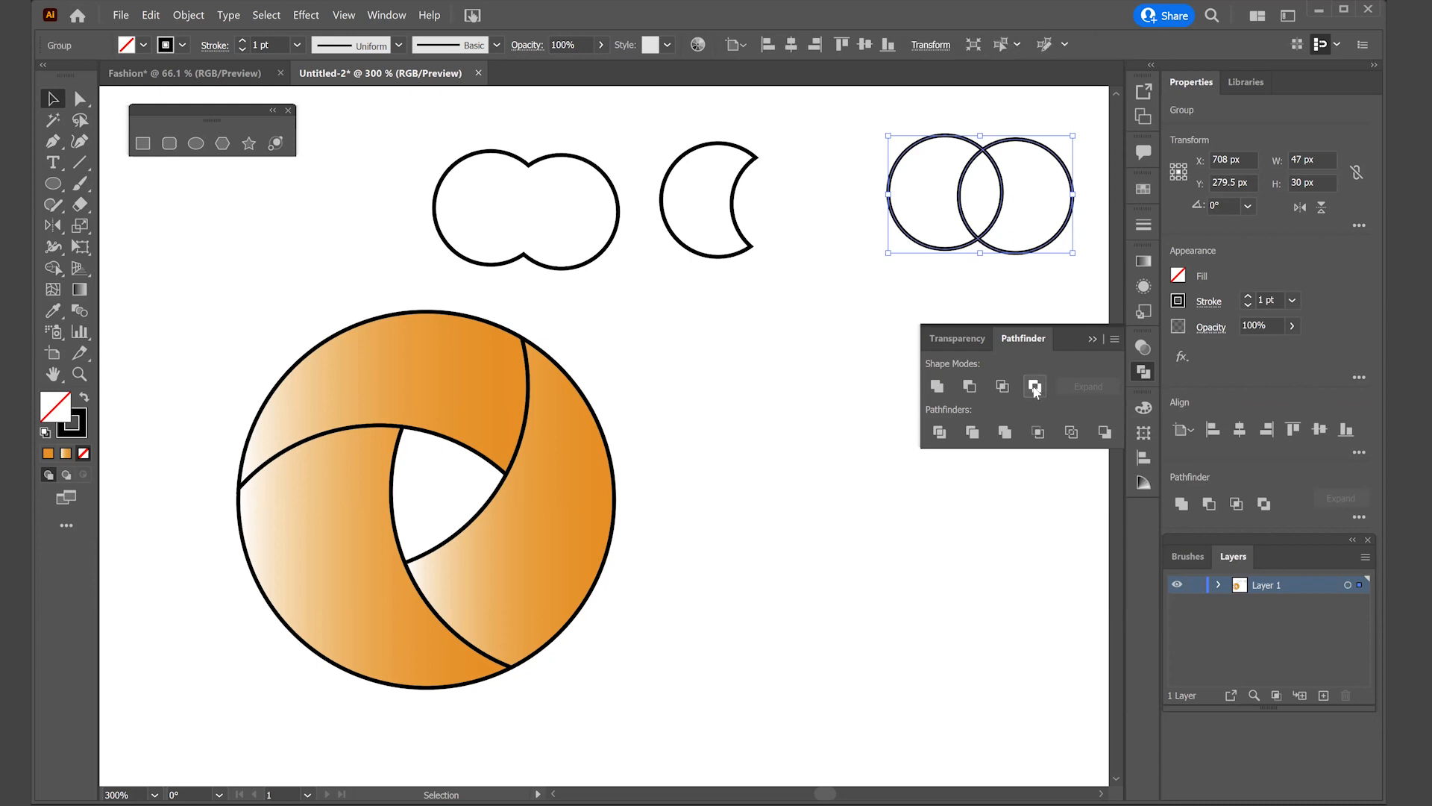
pyautogui.moveTo(848, 109); pyautogui.dragTo(1059, 275)
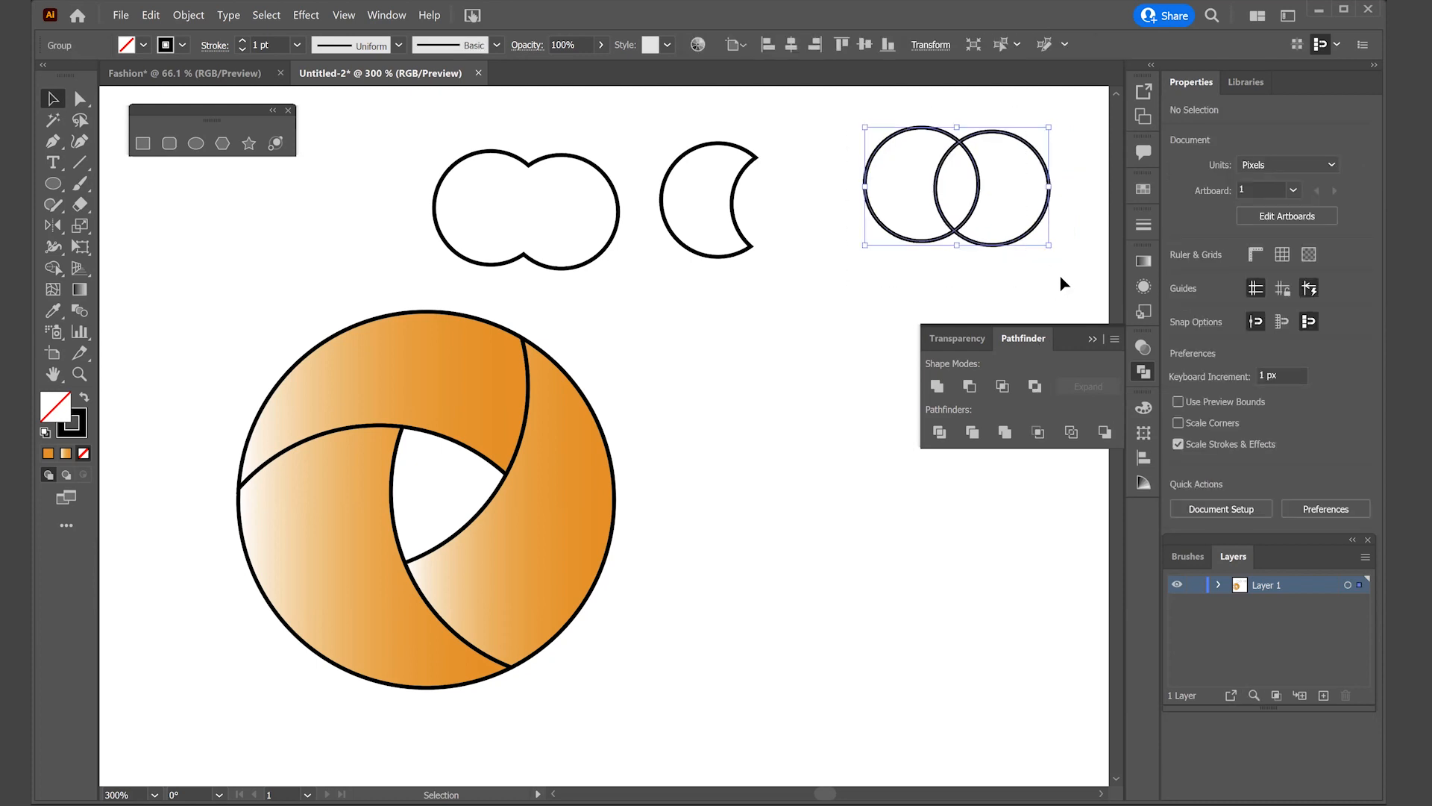
# Fill the excluded circle pair with dark red and deselect it
pyautogui.click(144, 46)
pyautogui.click(165, 76)
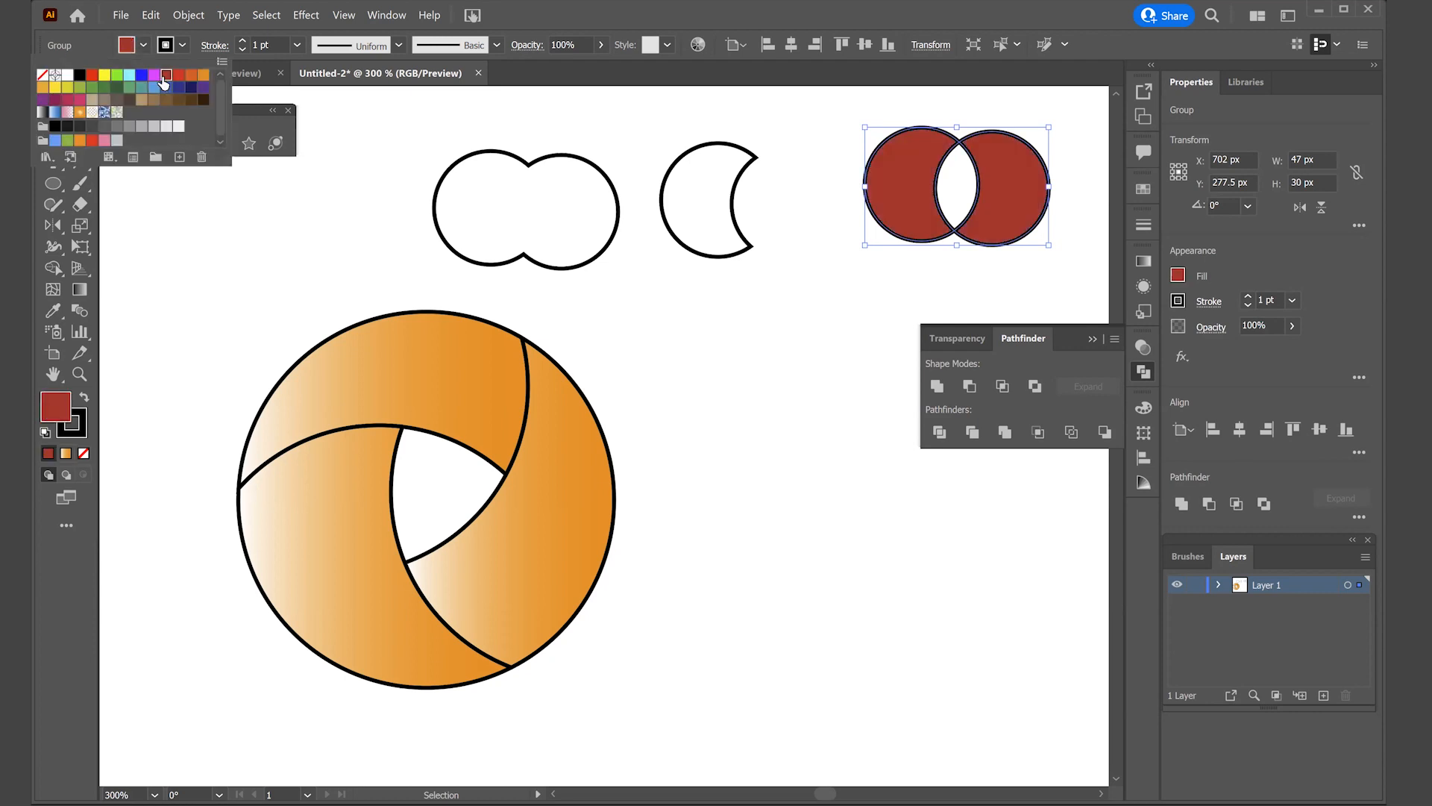
pyautogui.click(878, 306)
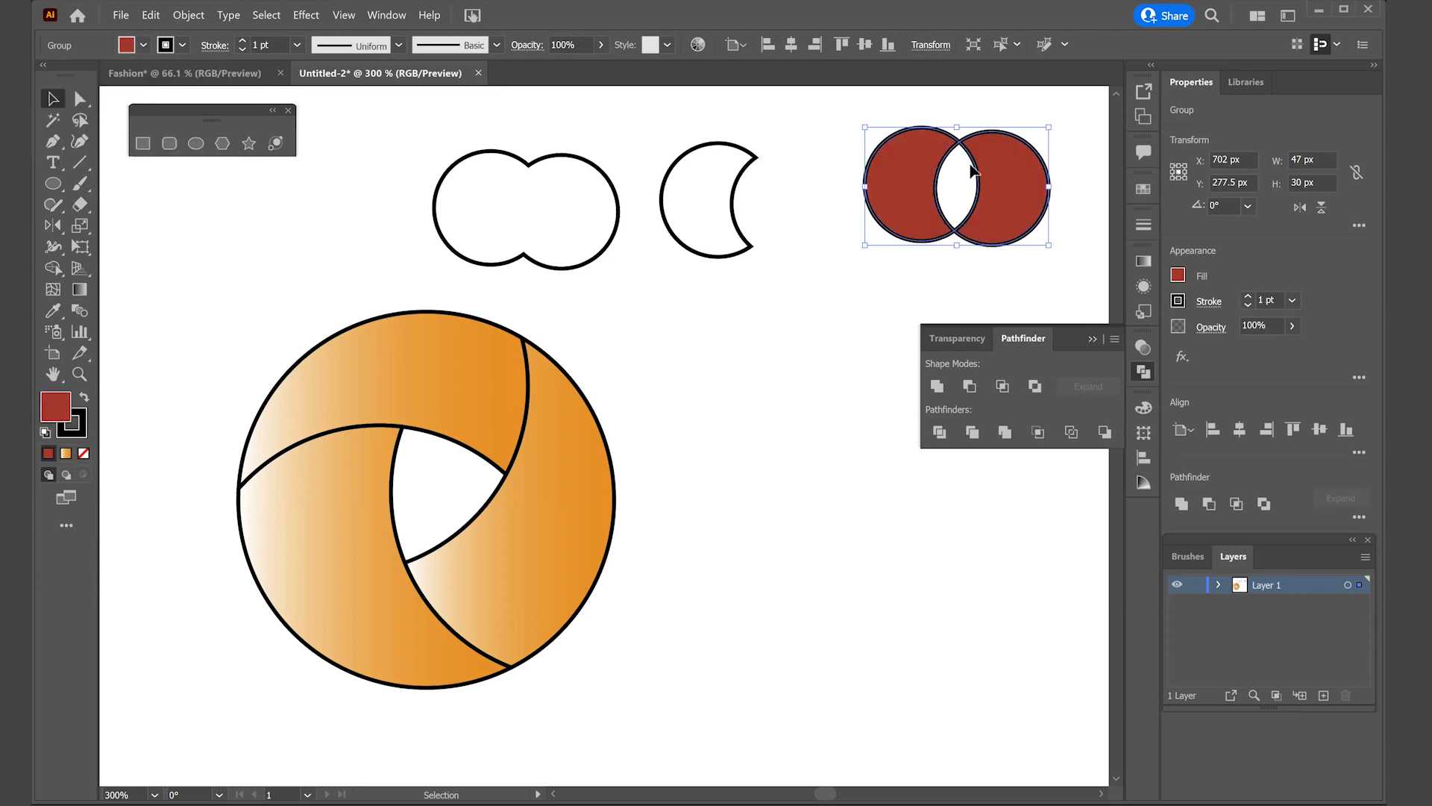
pyautogui.click(881, 286)
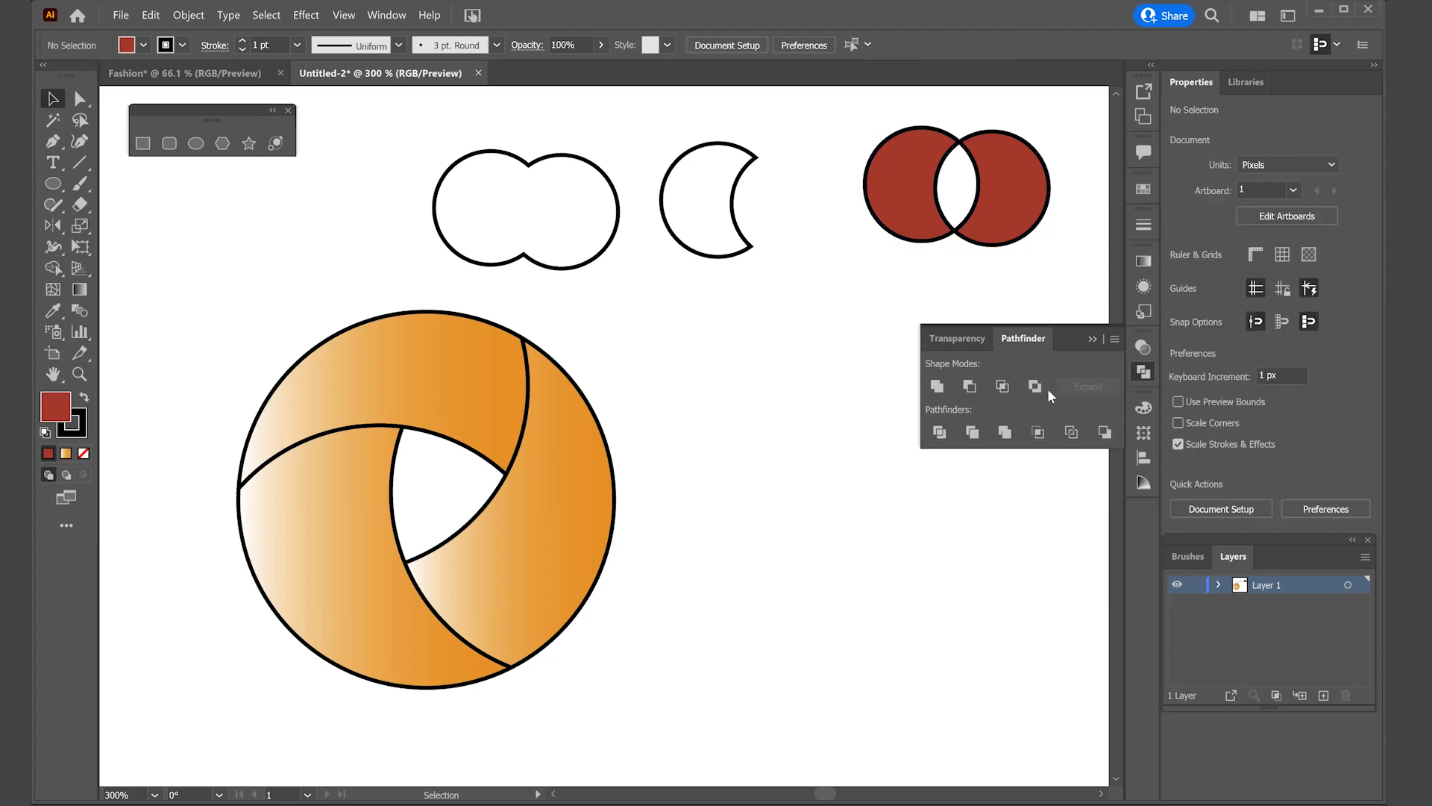